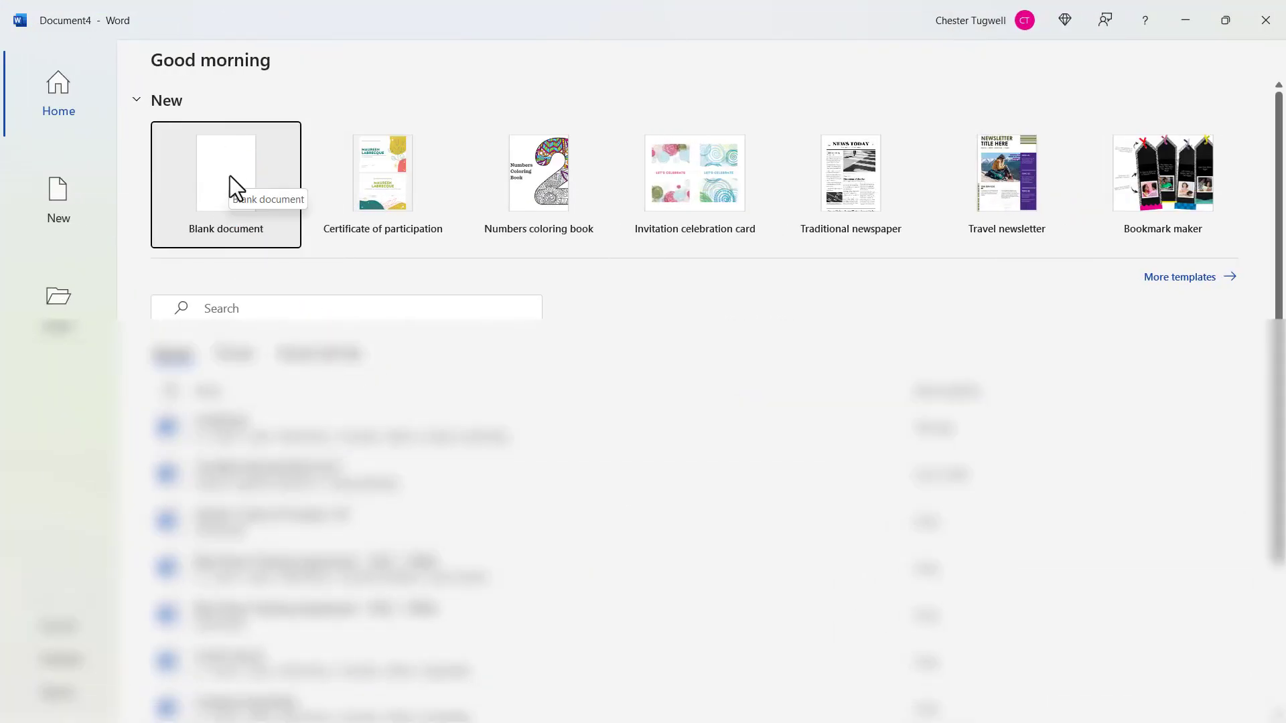
# Create a new blank document and switch its page to landscape orientation.
pyautogui.click(229, 171)
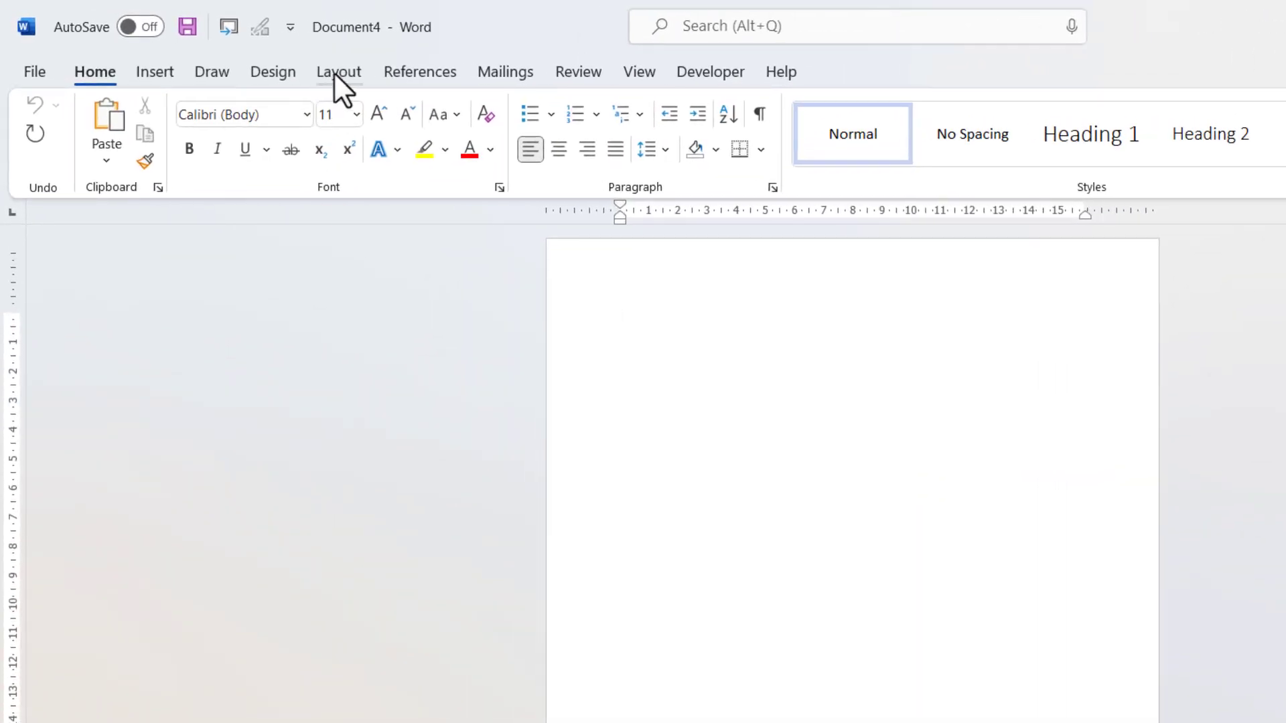
pyautogui.click(337, 74)
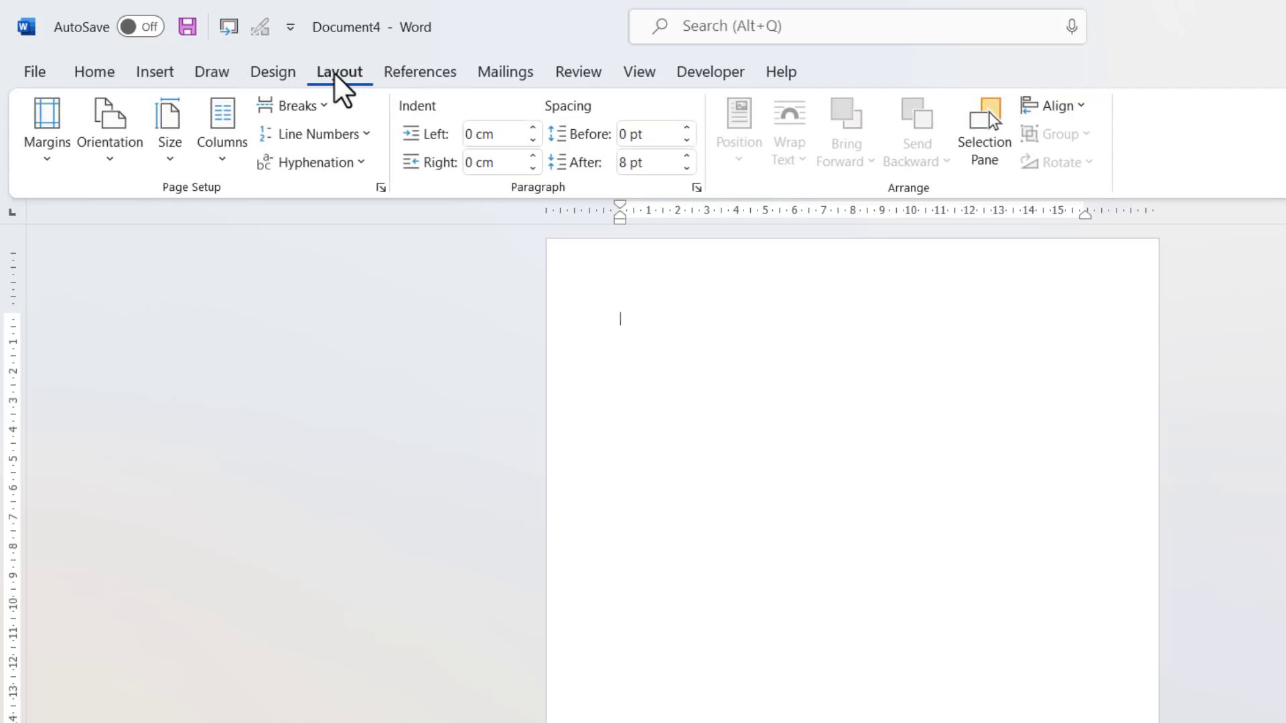
pyautogui.click(130, 154)
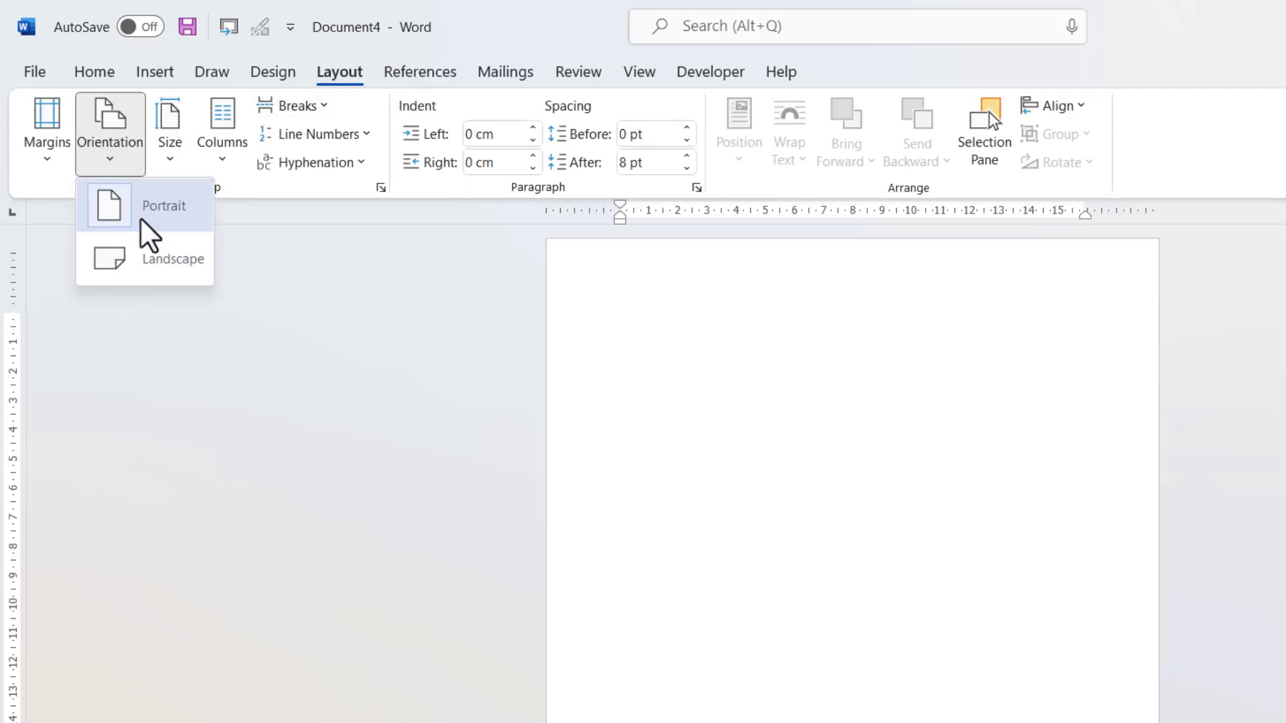
pyautogui.click(152, 264)
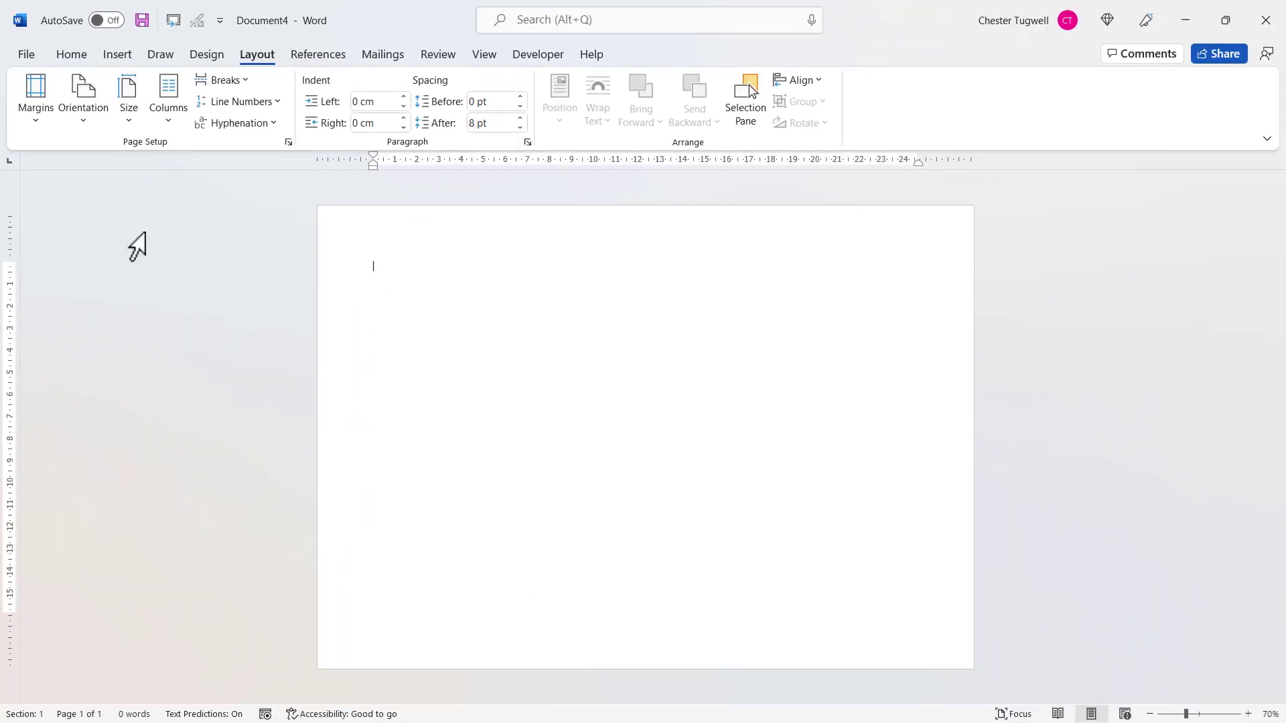
# Frame the page with a blue double-line art border 15 pt wide.
pyautogui.click(216, 52)
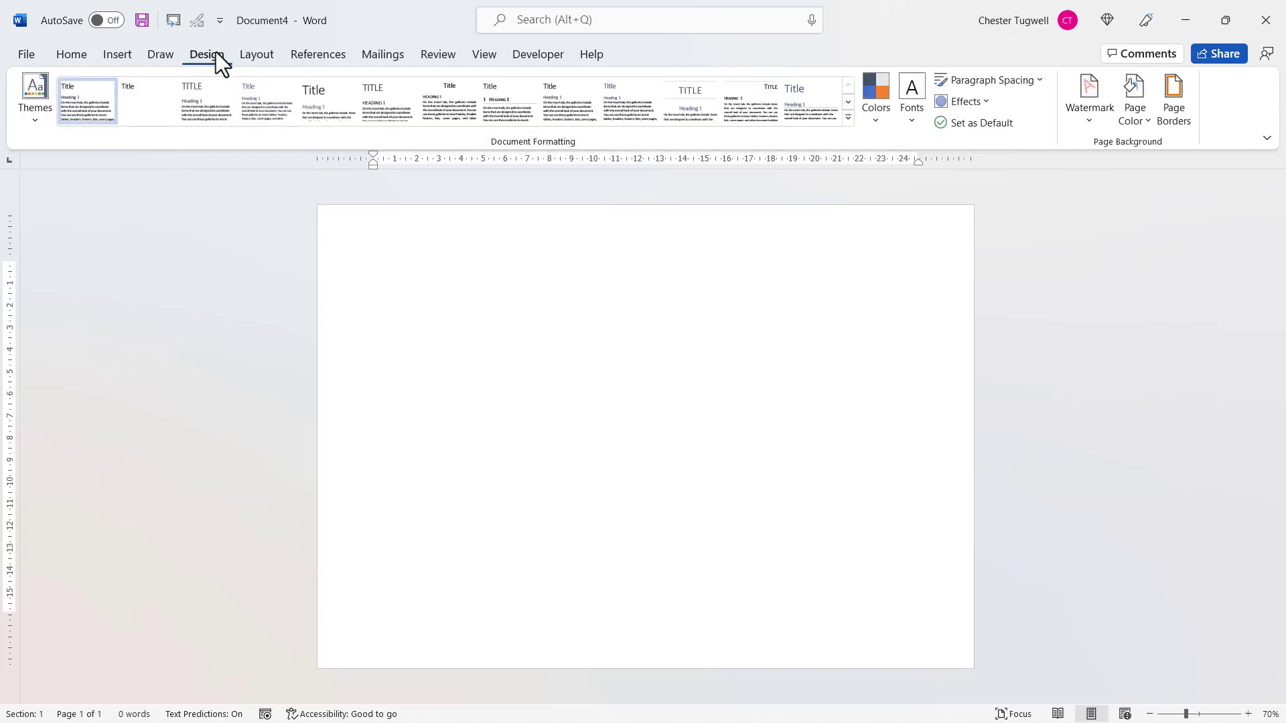
pyautogui.click(1171, 111)
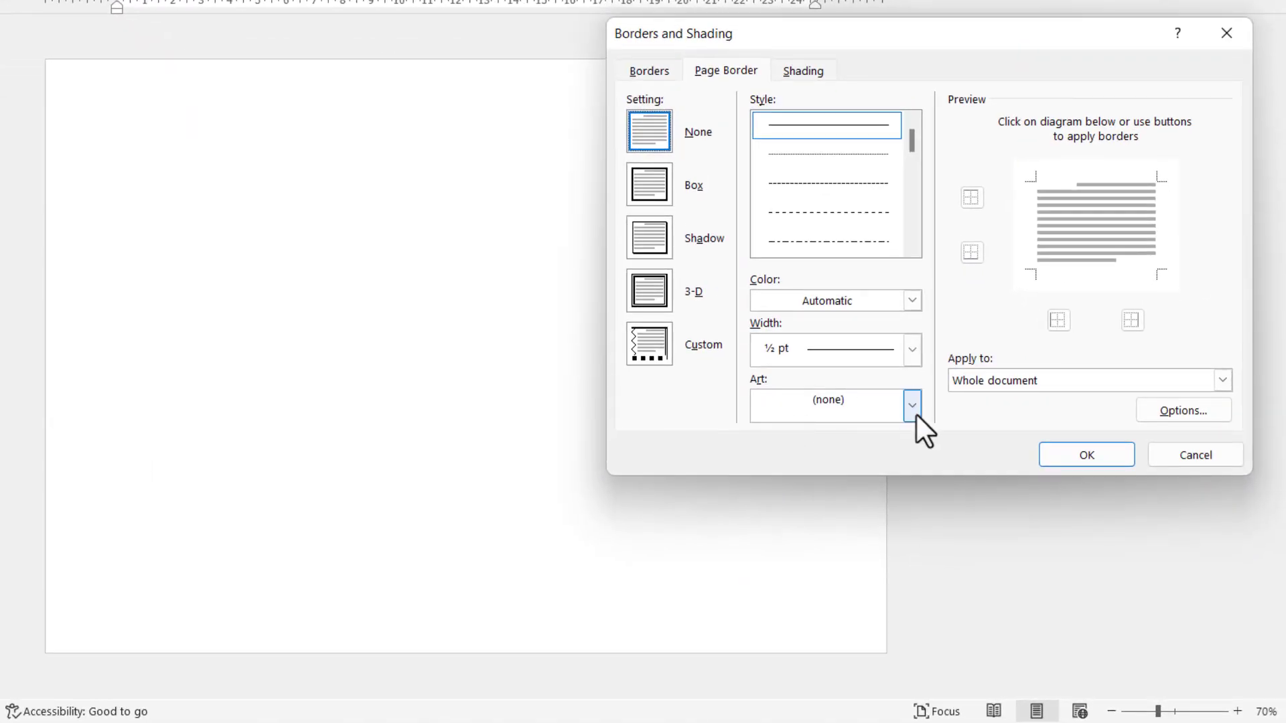
pyautogui.click(913, 406)
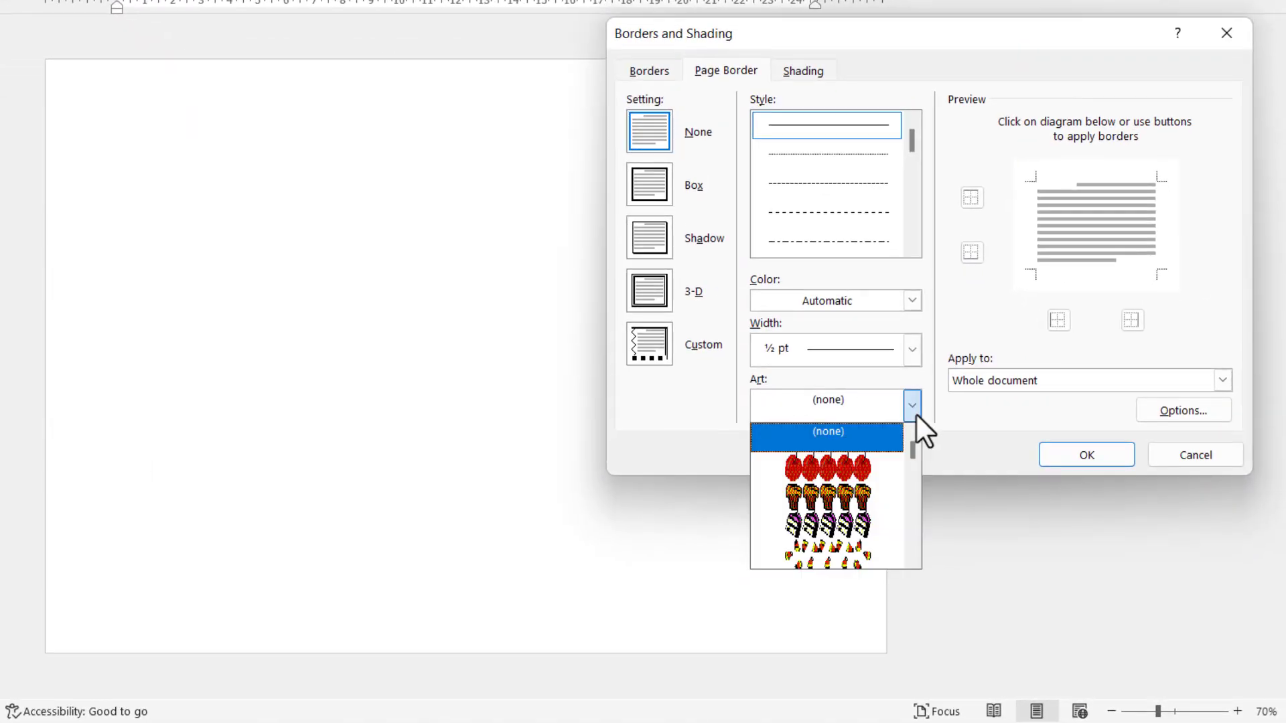
pyautogui.moveTo(912, 448); pyautogui.dragTo(919, 534)
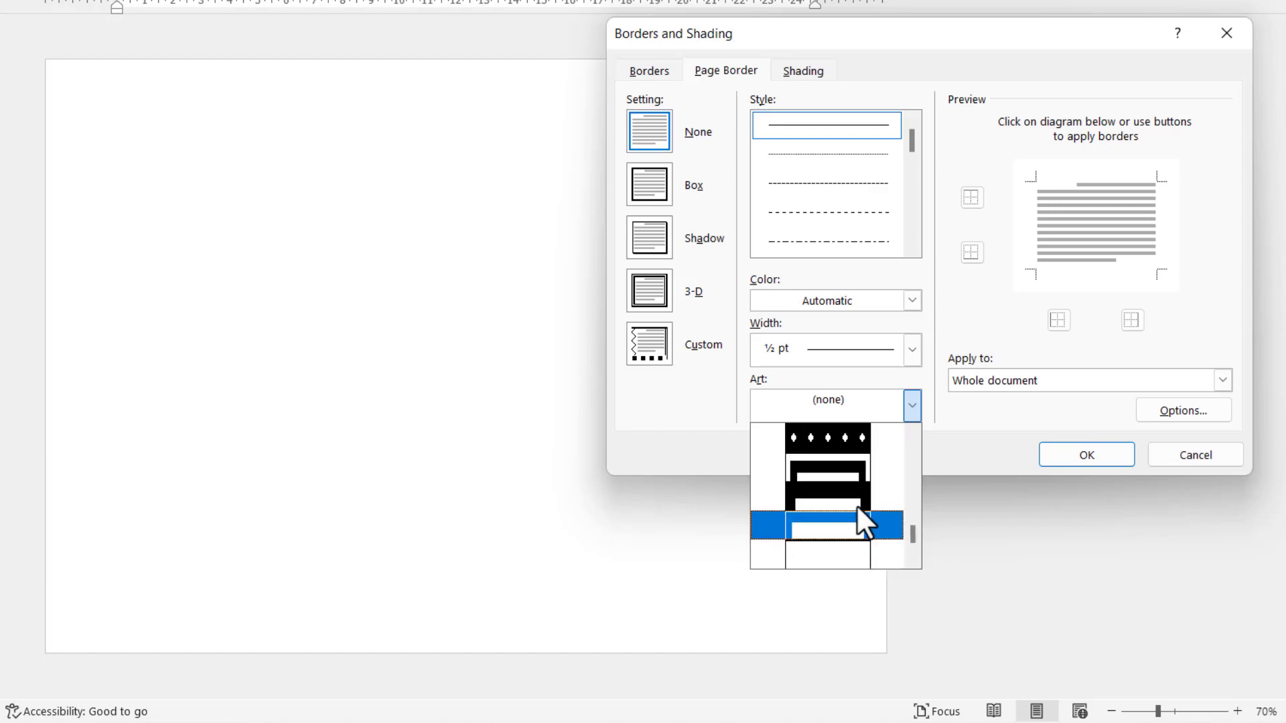
pyautogui.click(825, 475)
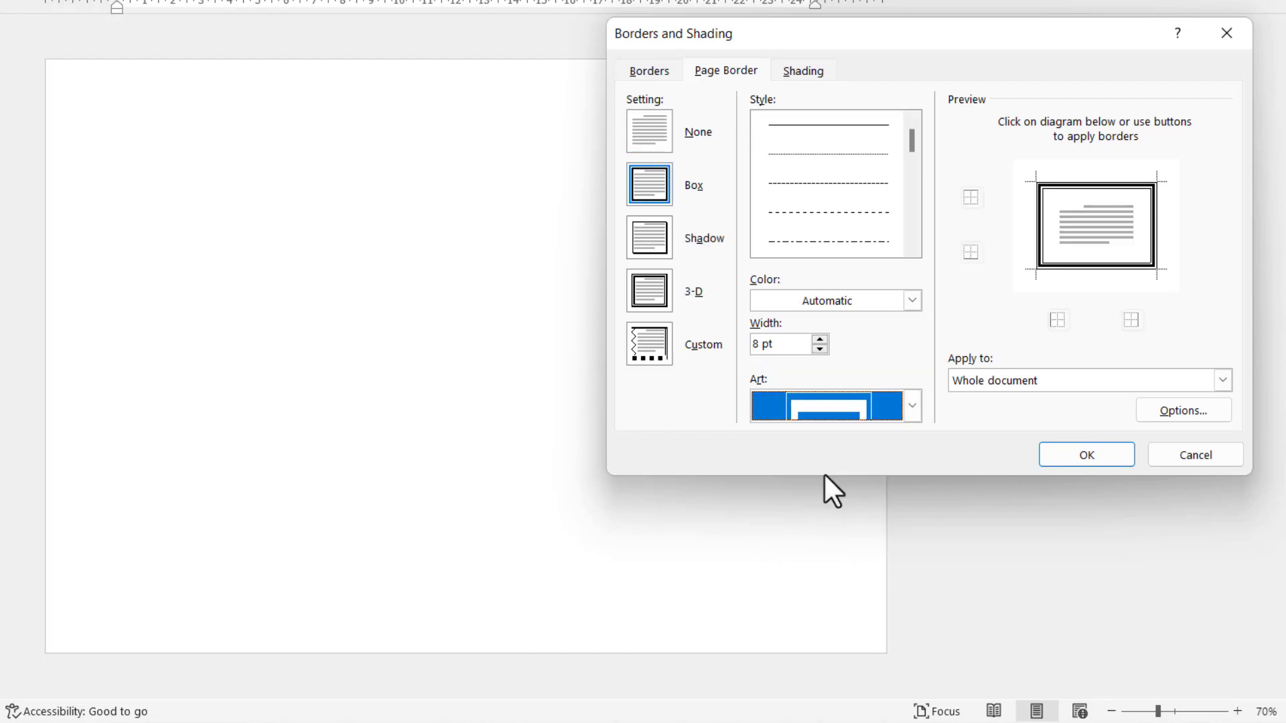
pyautogui.click(913, 300)
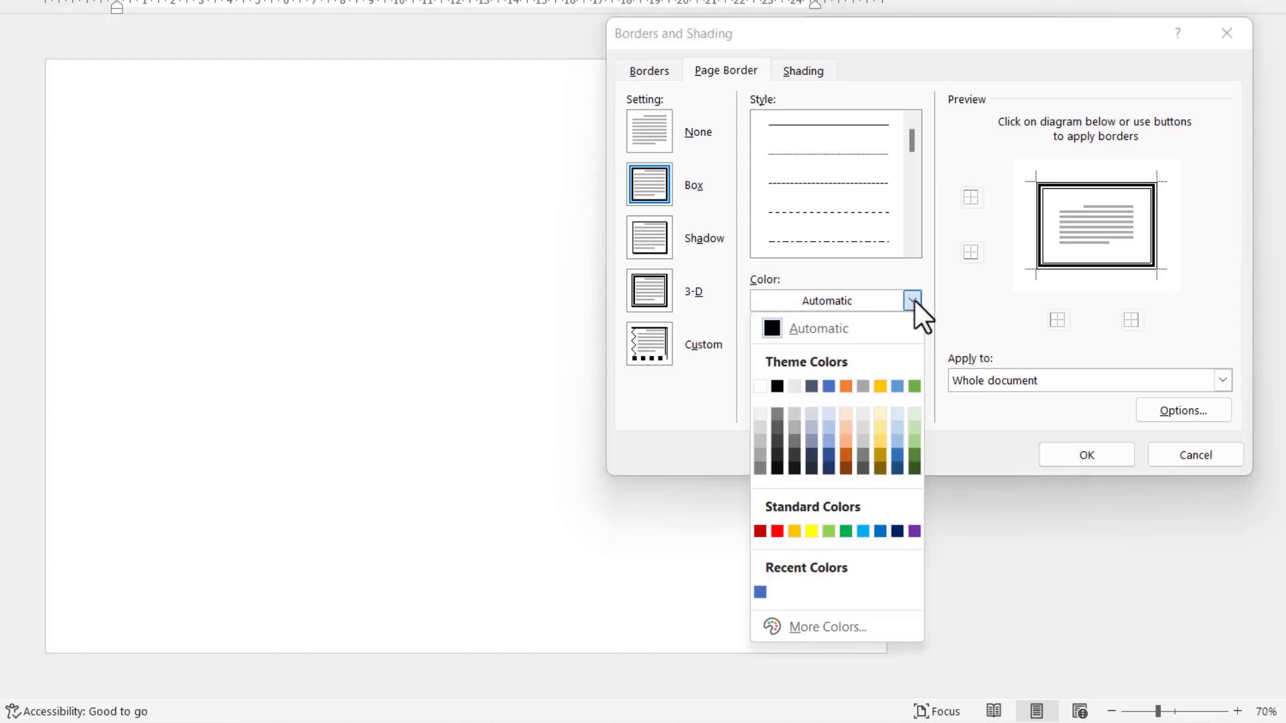
pyautogui.click(828, 387)
pyautogui.click(818, 340)
pyautogui.click(819, 340)
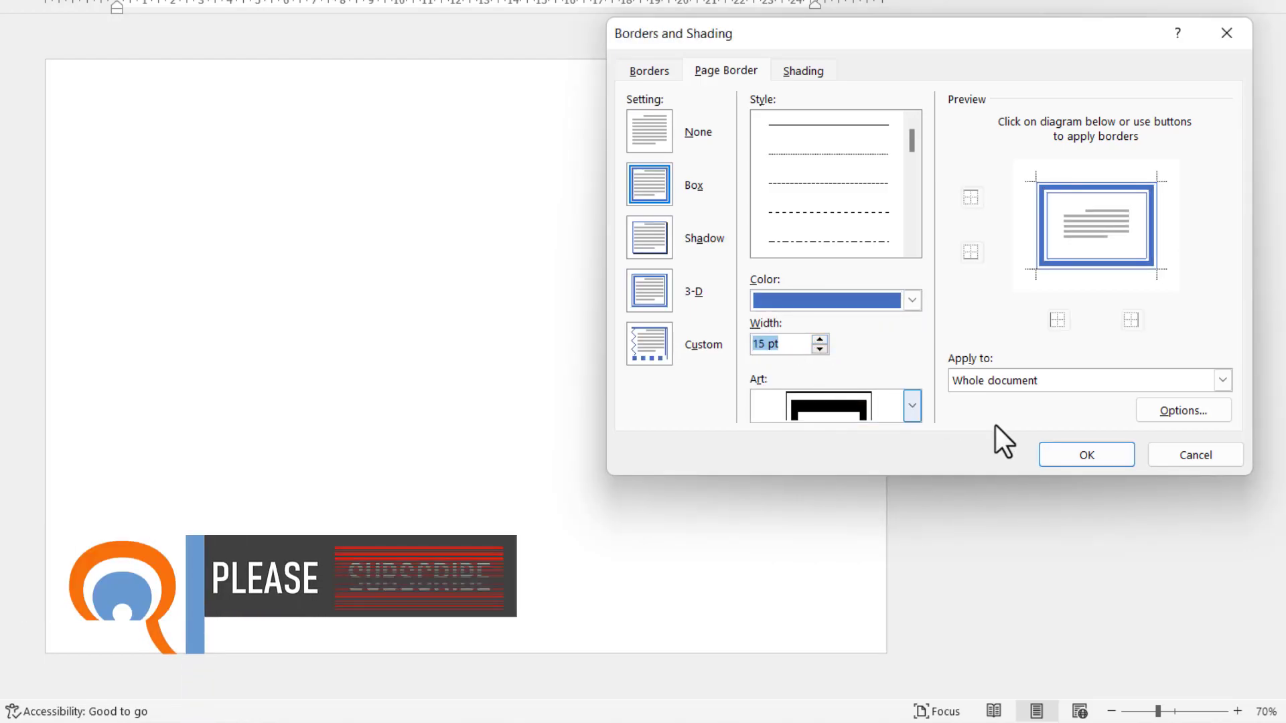
pyautogui.click(1054, 457)
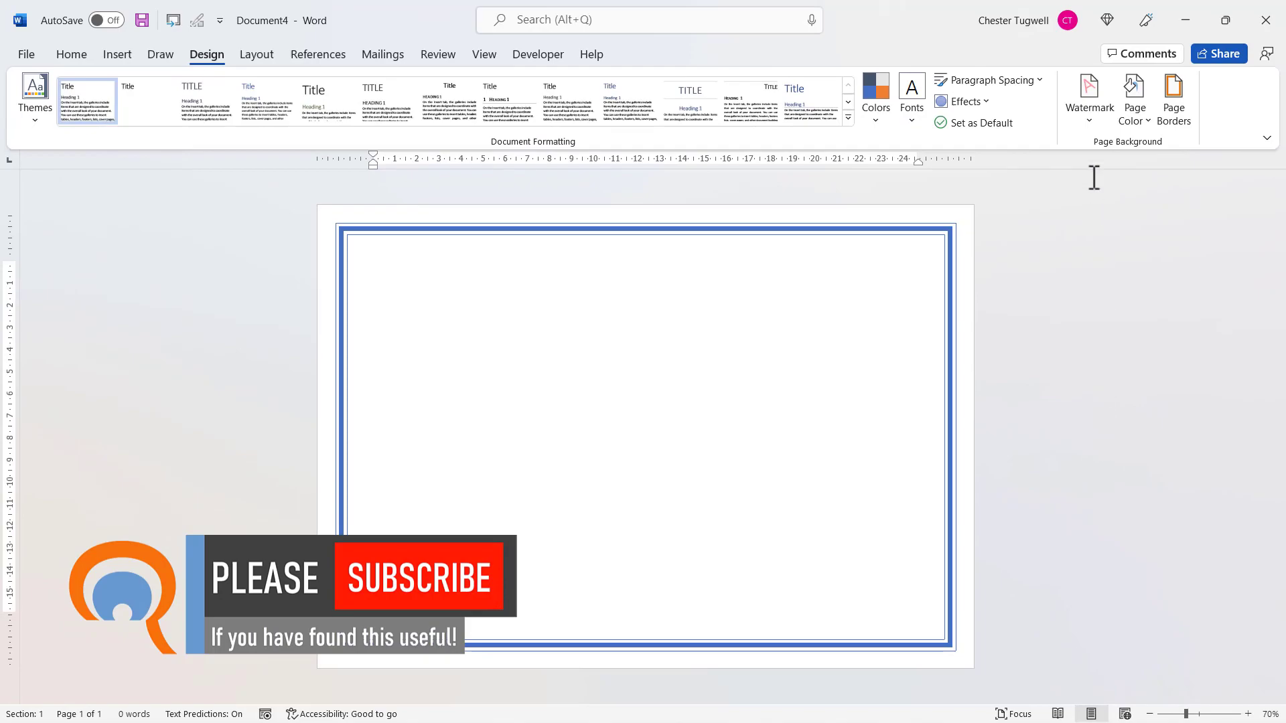
# Try a light blue page colour and check it in the print preview.
pyautogui.click(1137, 117)
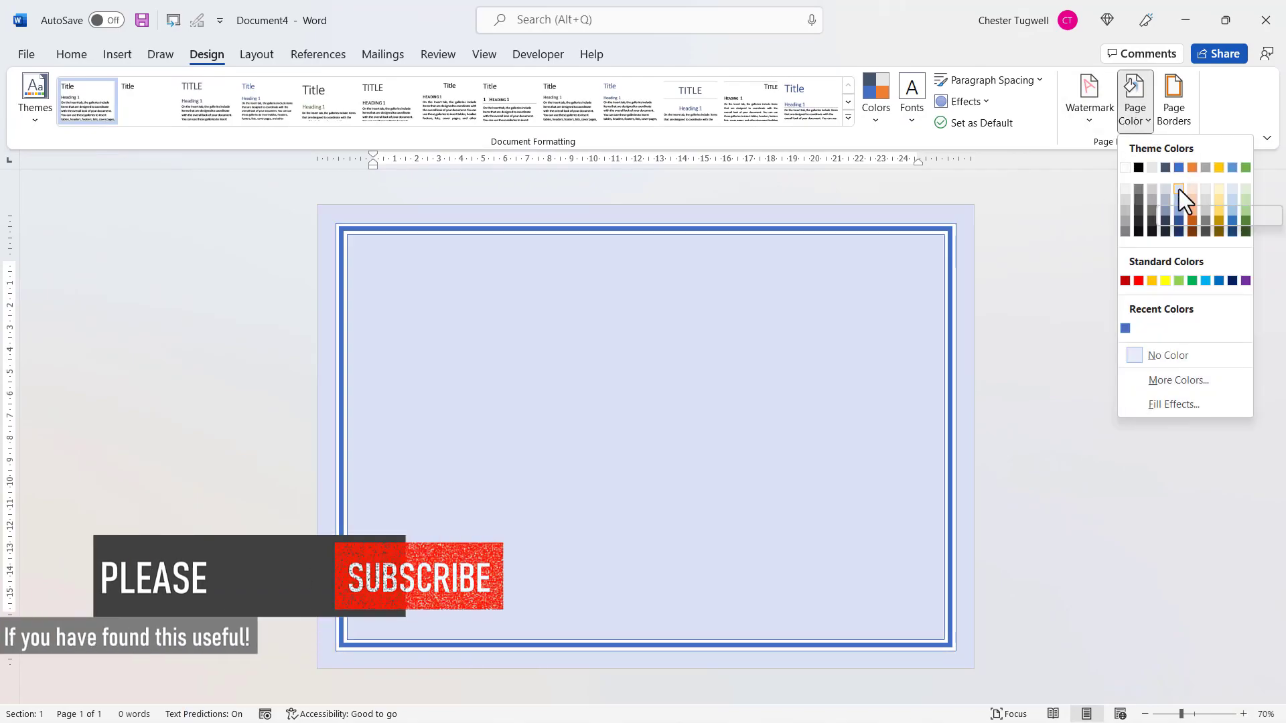
pyautogui.press('Escape')
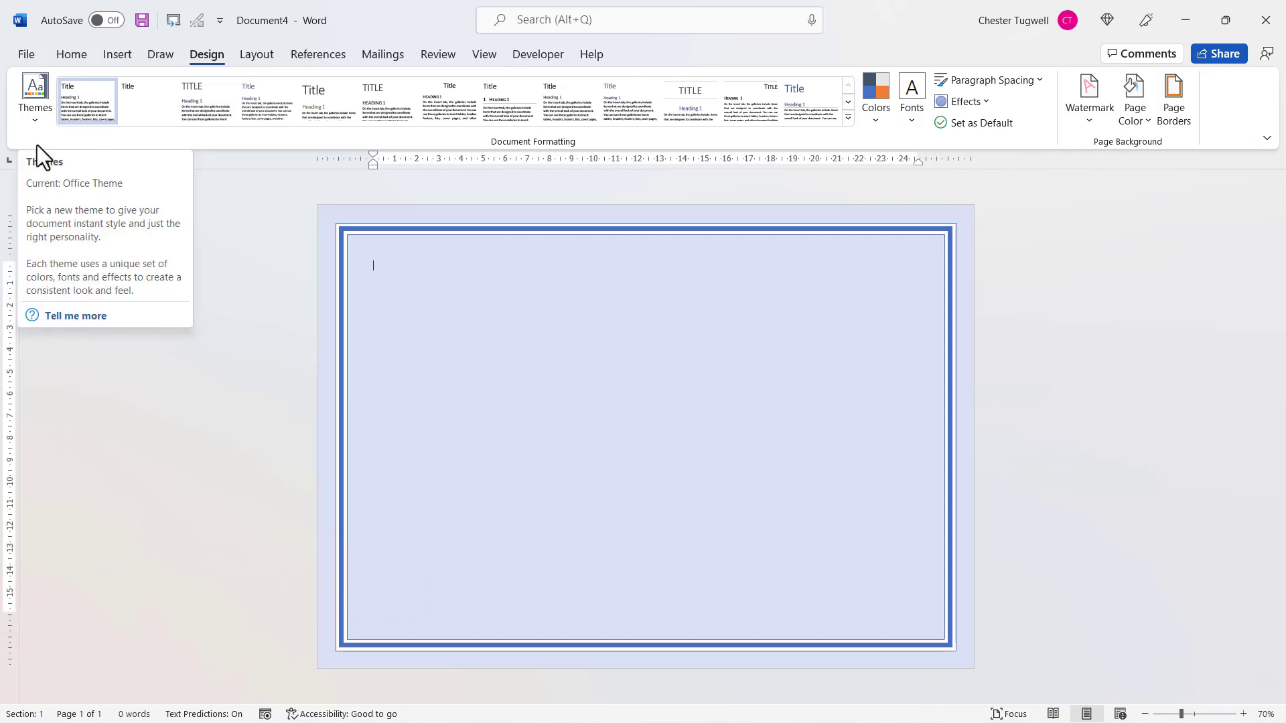
pyautogui.click(26, 55)
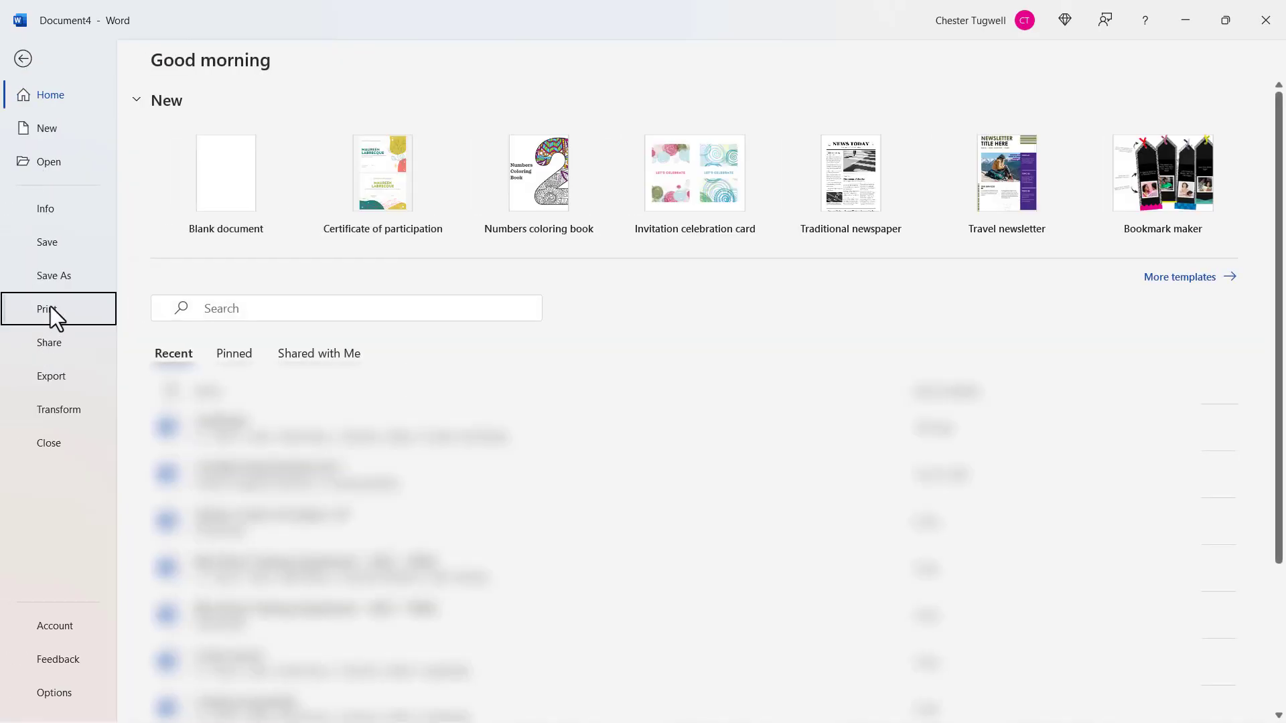
pyautogui.click(49, 310)
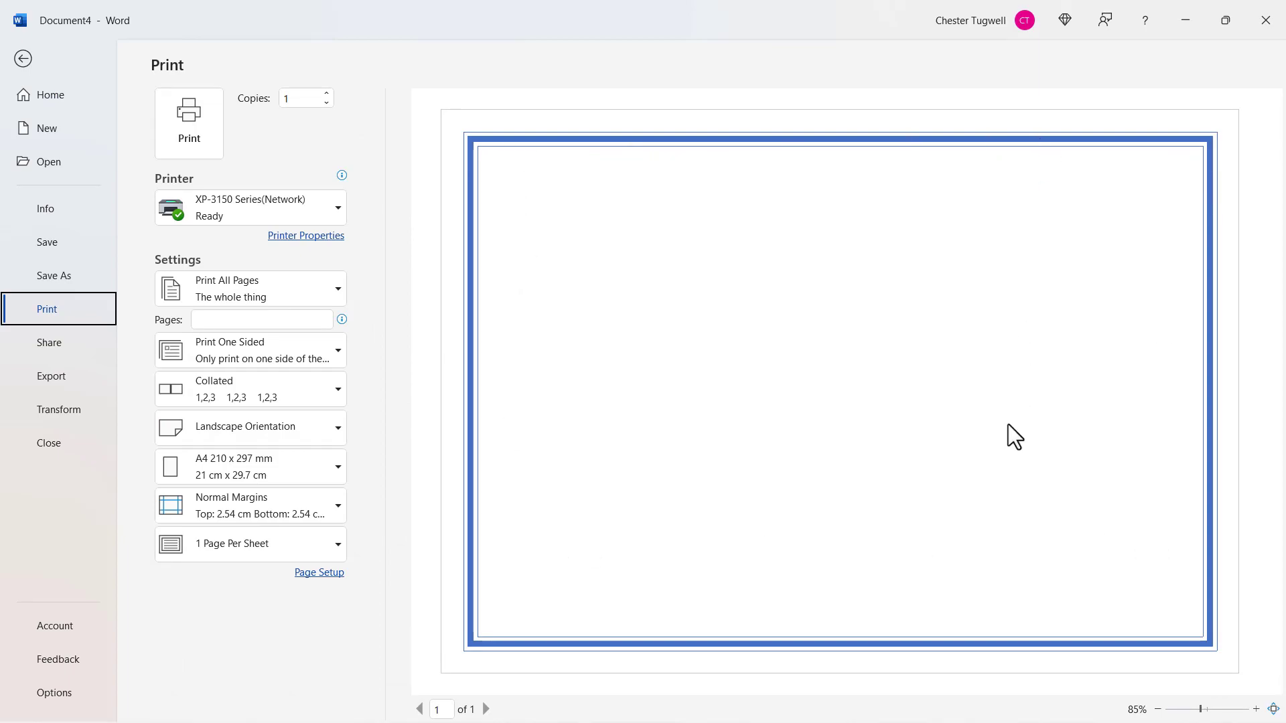
pyautogui.click(23, 60)
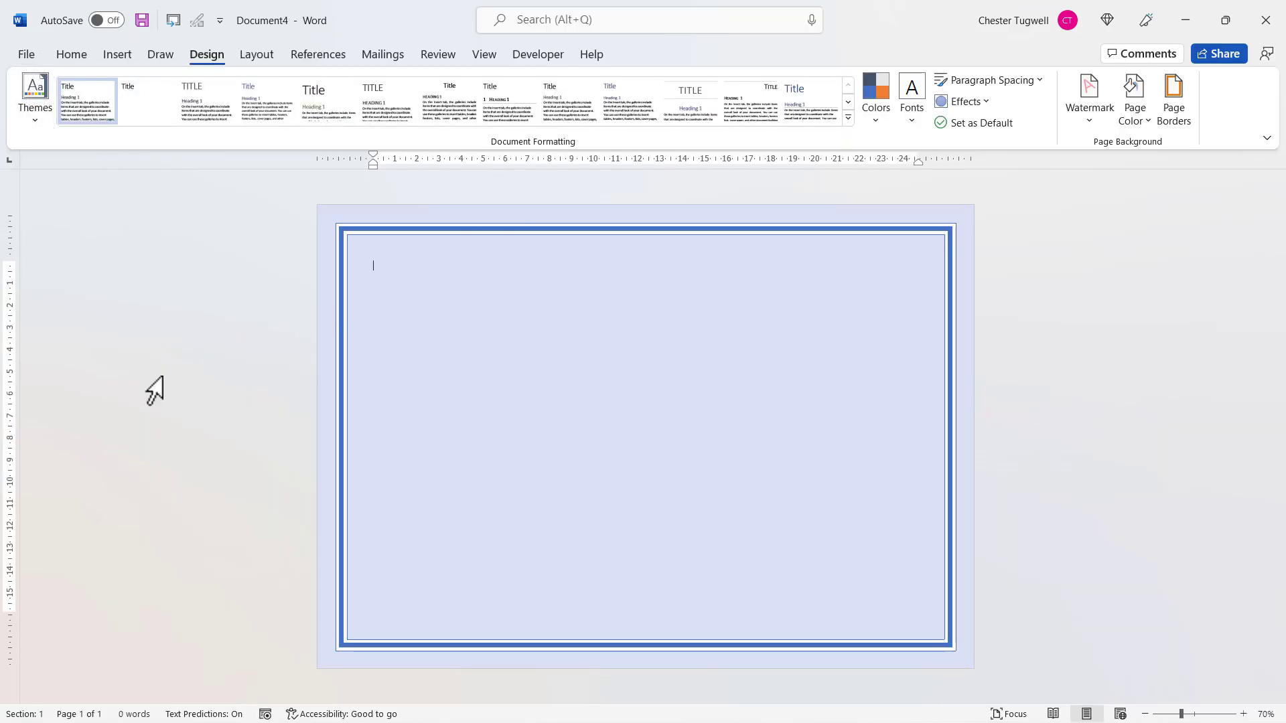
# Turn on Print background colors and images in the Display options.
pyautogui.click(27, 54)
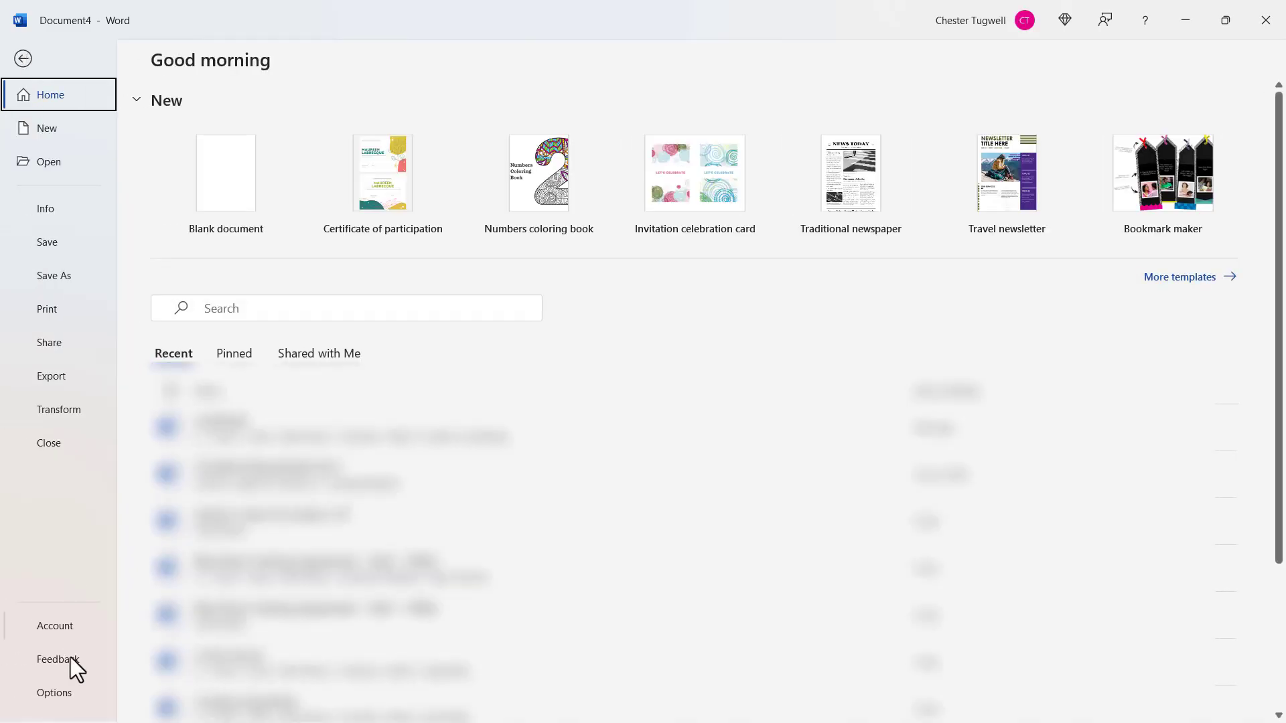
pyautogui.click(63, 690)
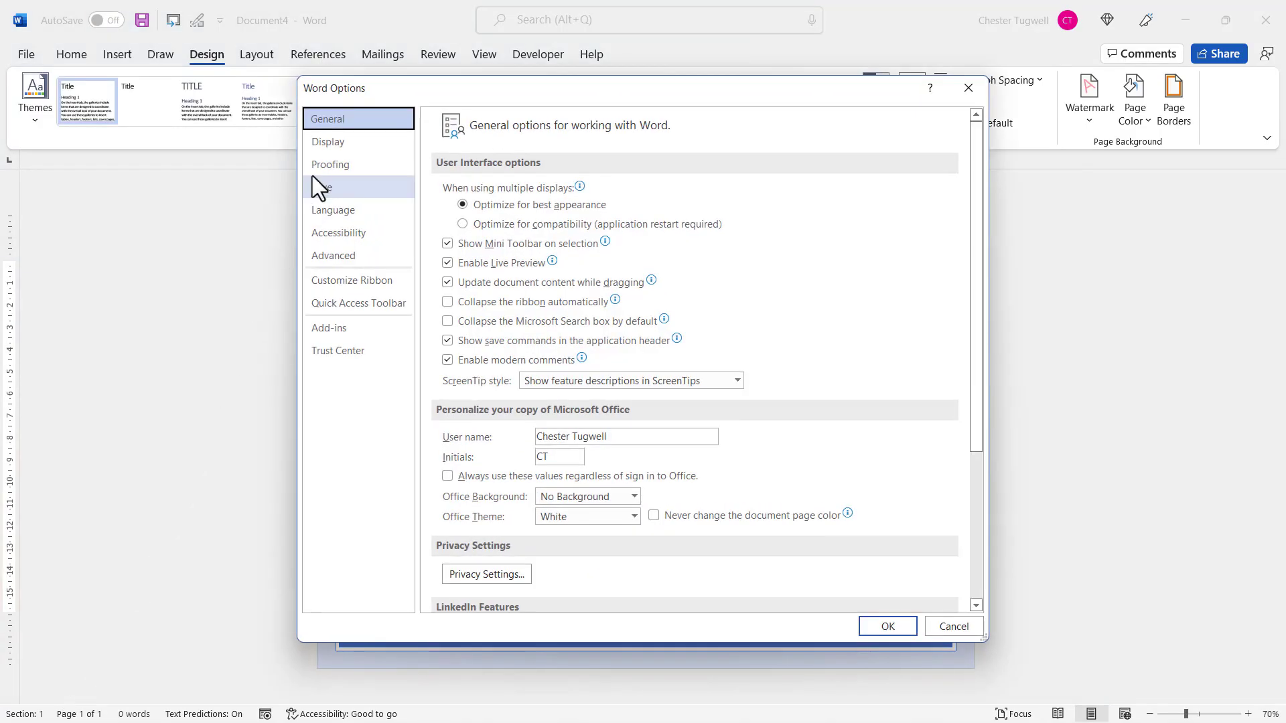
pyautogui.click(321, 142)
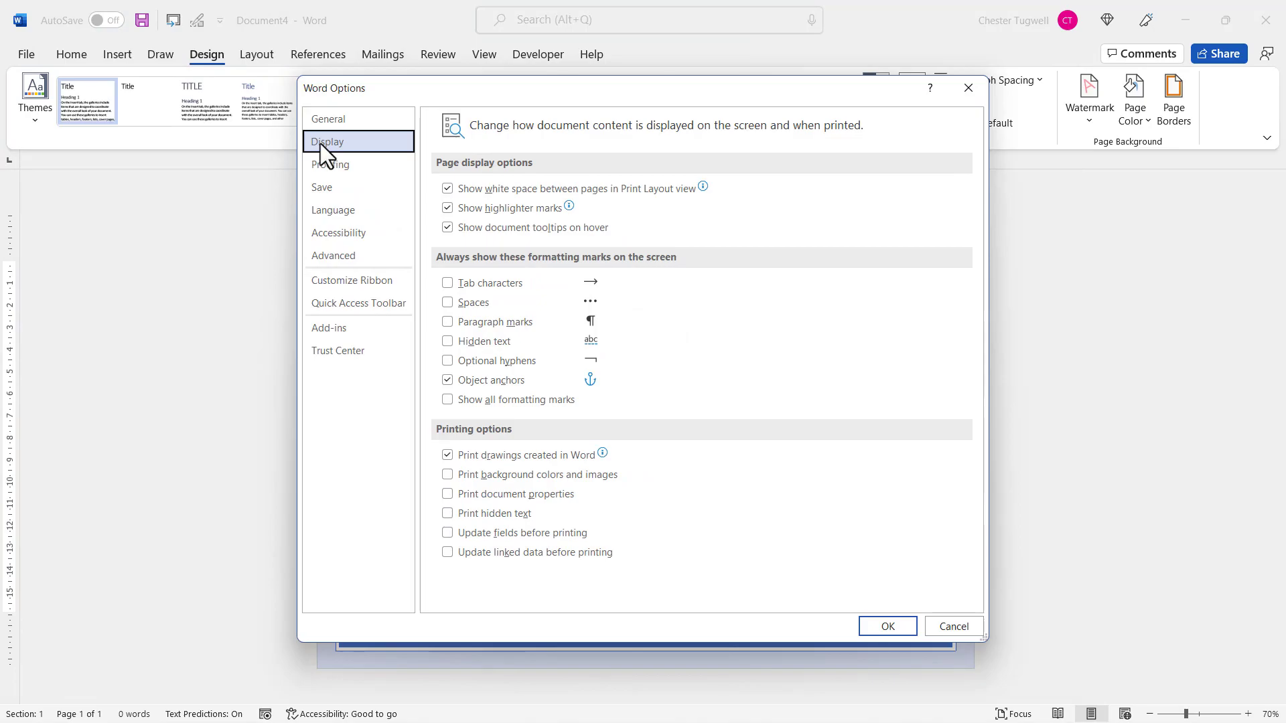
pyautogui.click(448, 474)
pyautogui.click(882, 628)
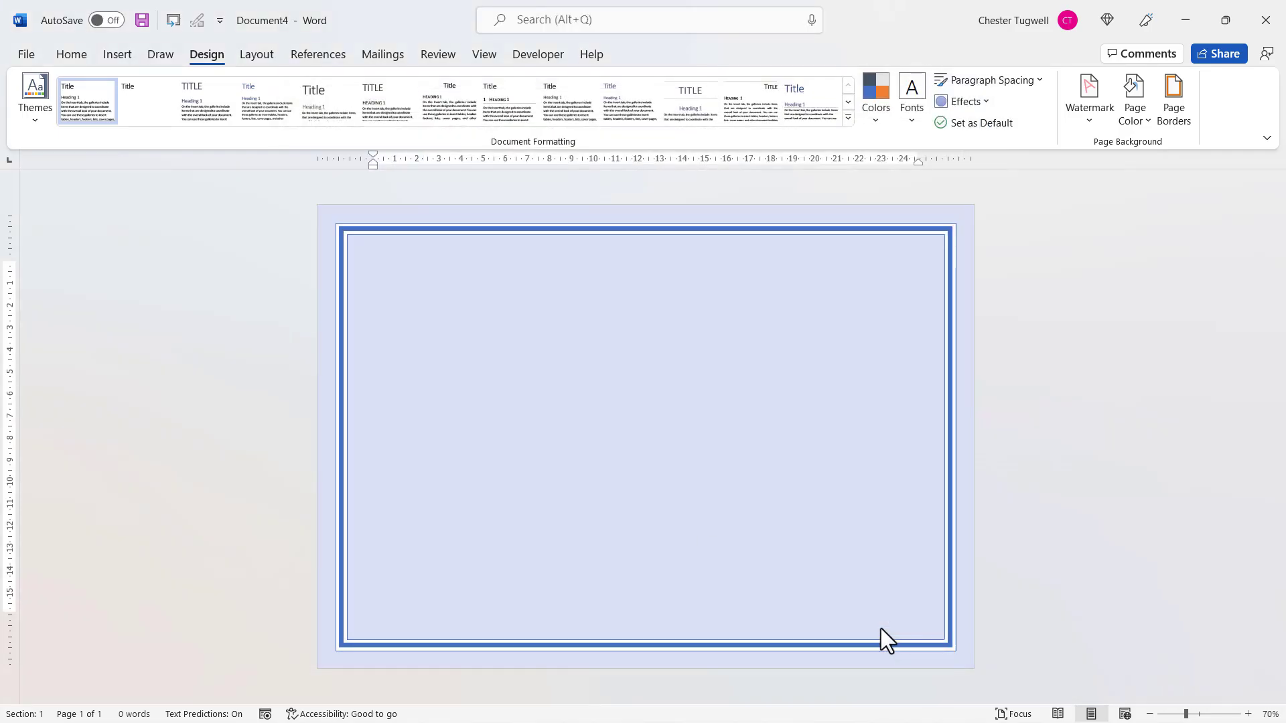
# Recheck the print preview, then set the page colour back to No Color.
pyautogui.click(26, 52)
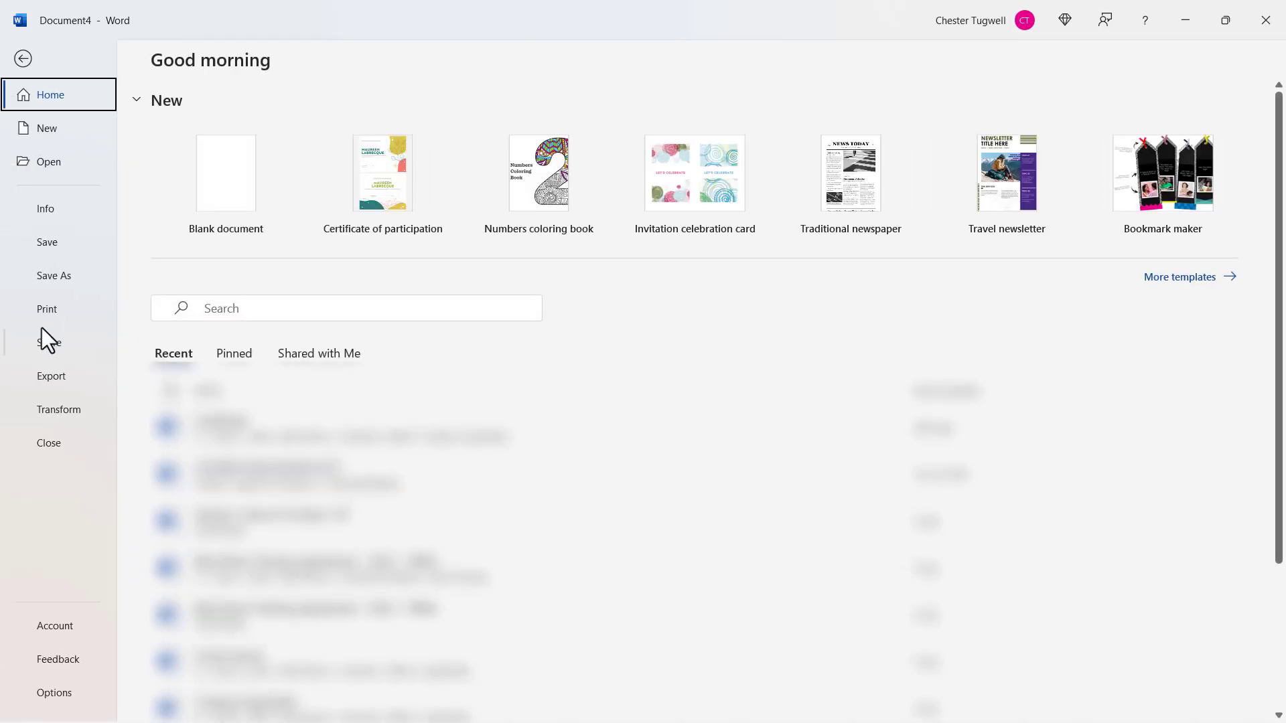
pyautogui.click(46, 315)
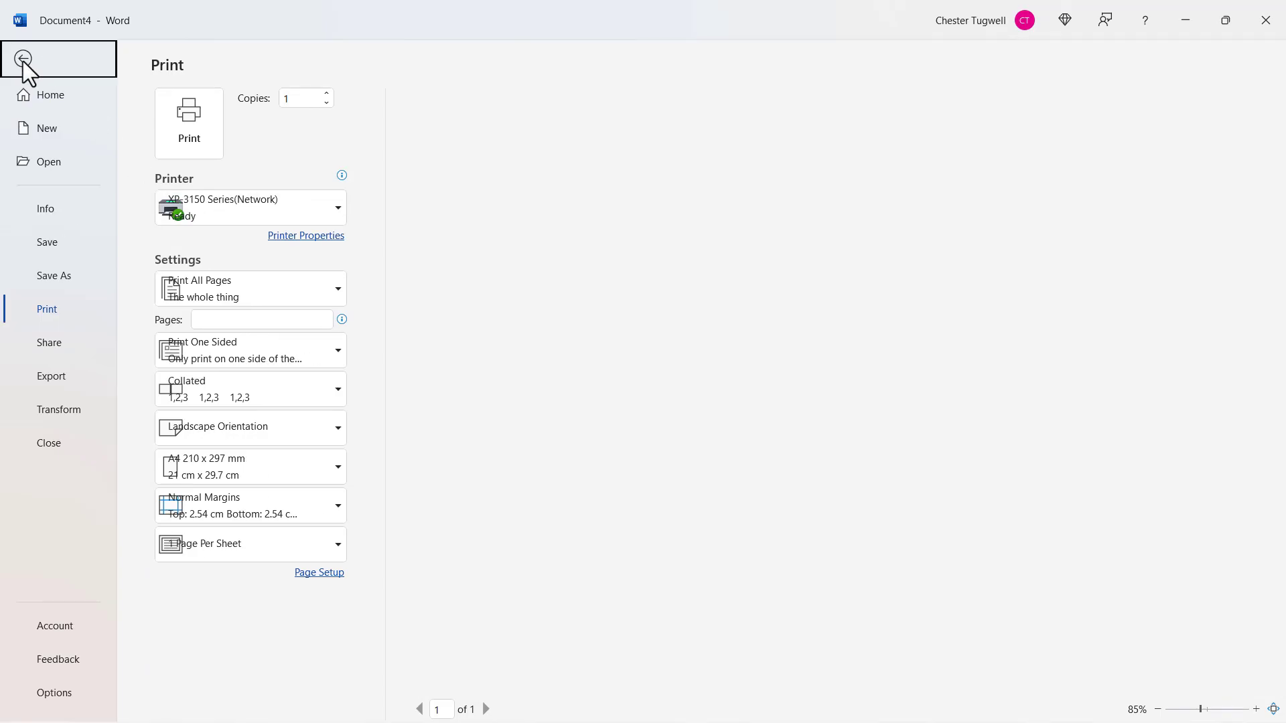
pyautogui.click(24, 59)
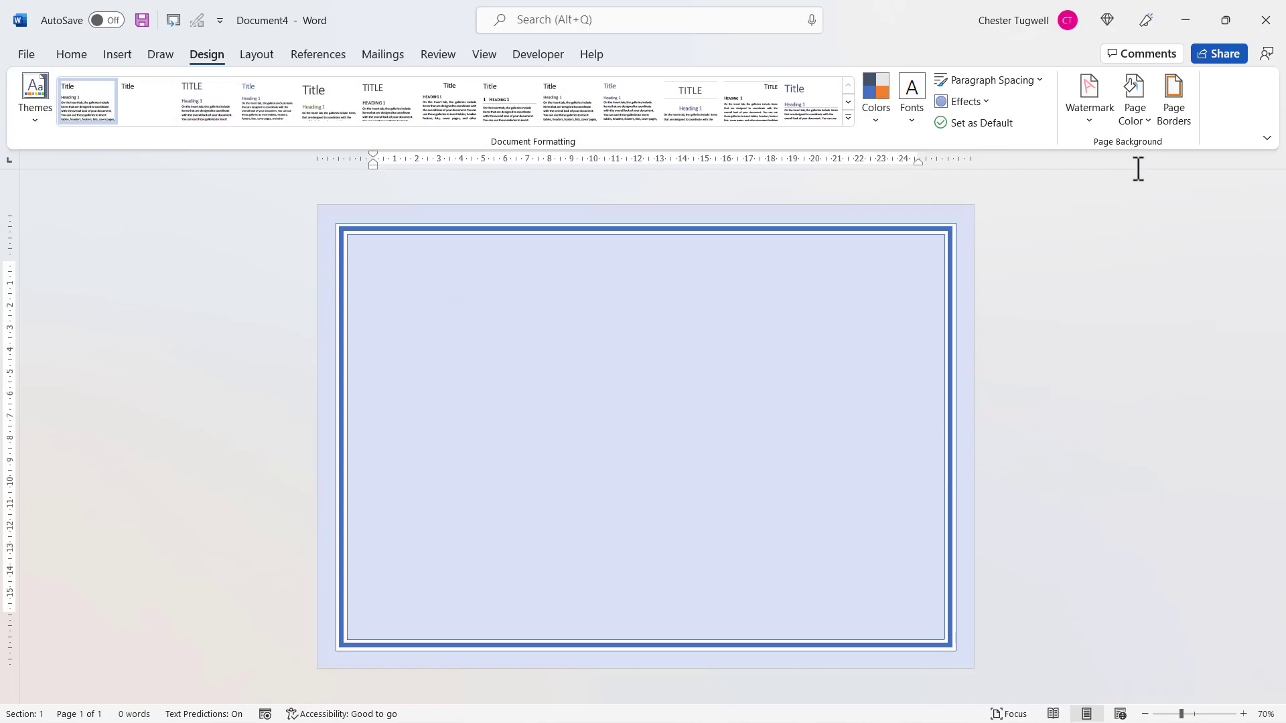
pyautogui.click(1139, 121)
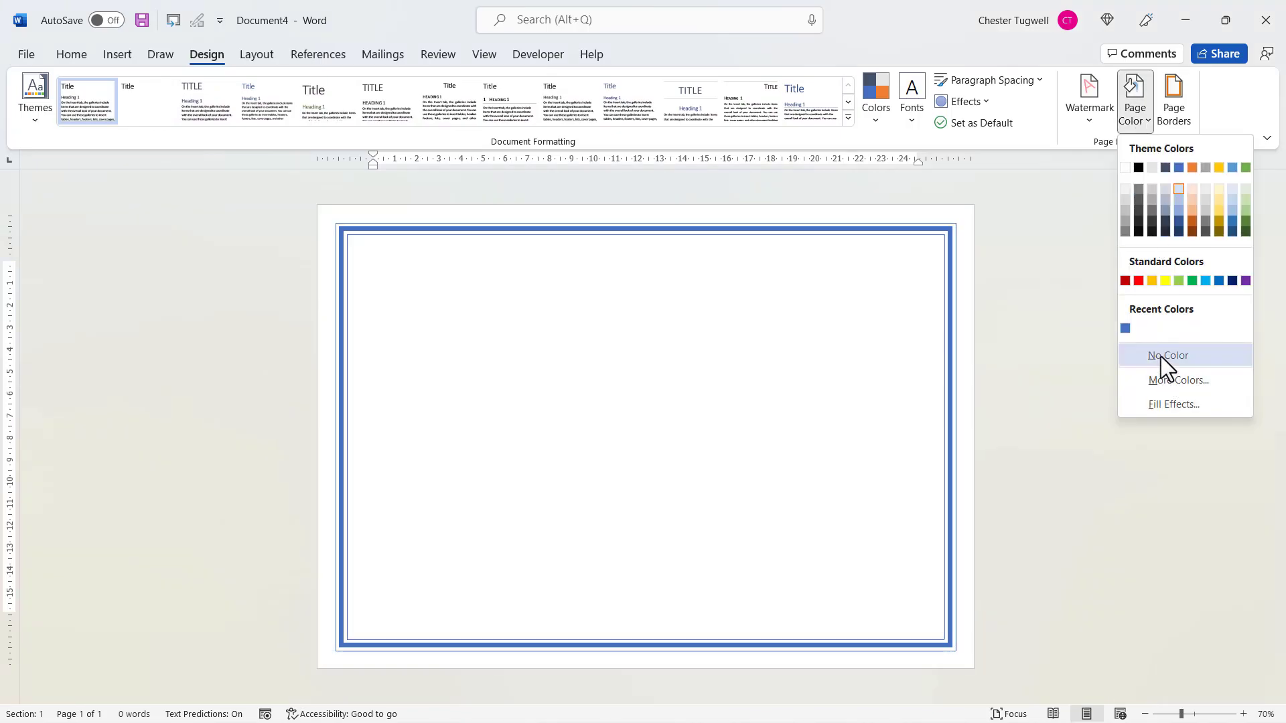
pyautogui.click(1160, 357)
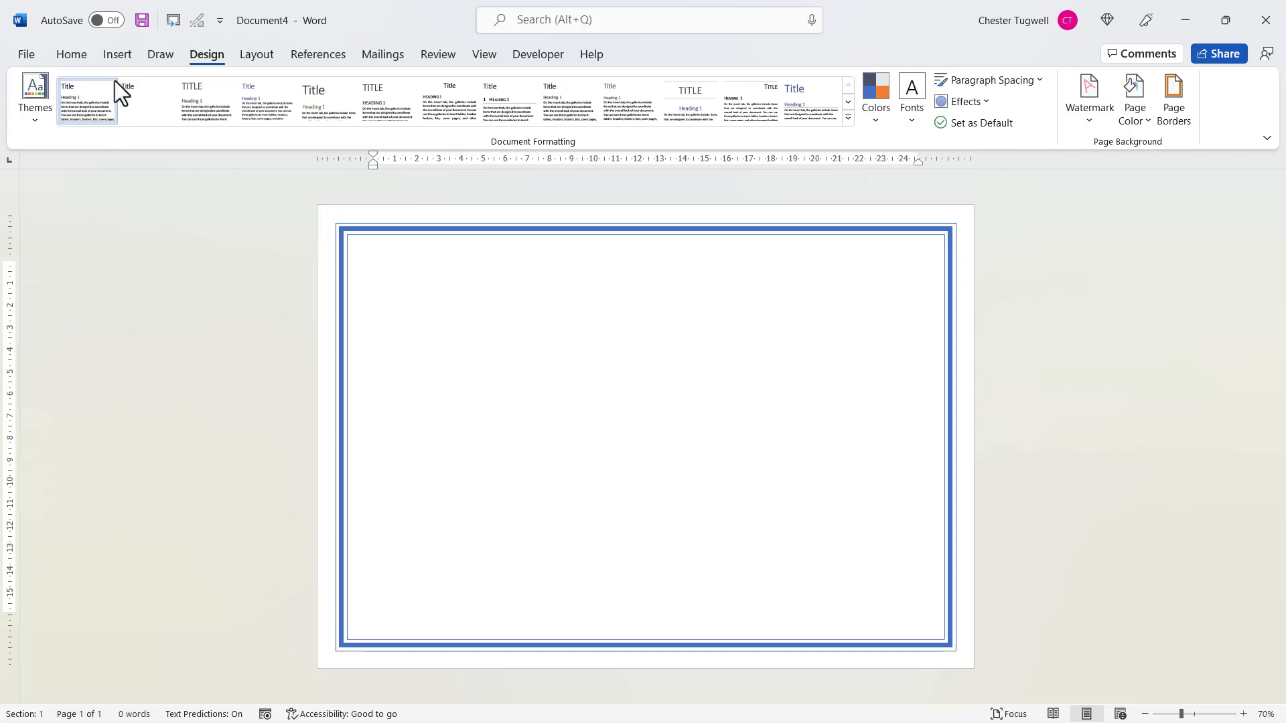
# Draw a large 32-point star shape and enlarge it to fill more of the page.
pyautogui.click(118, 55)
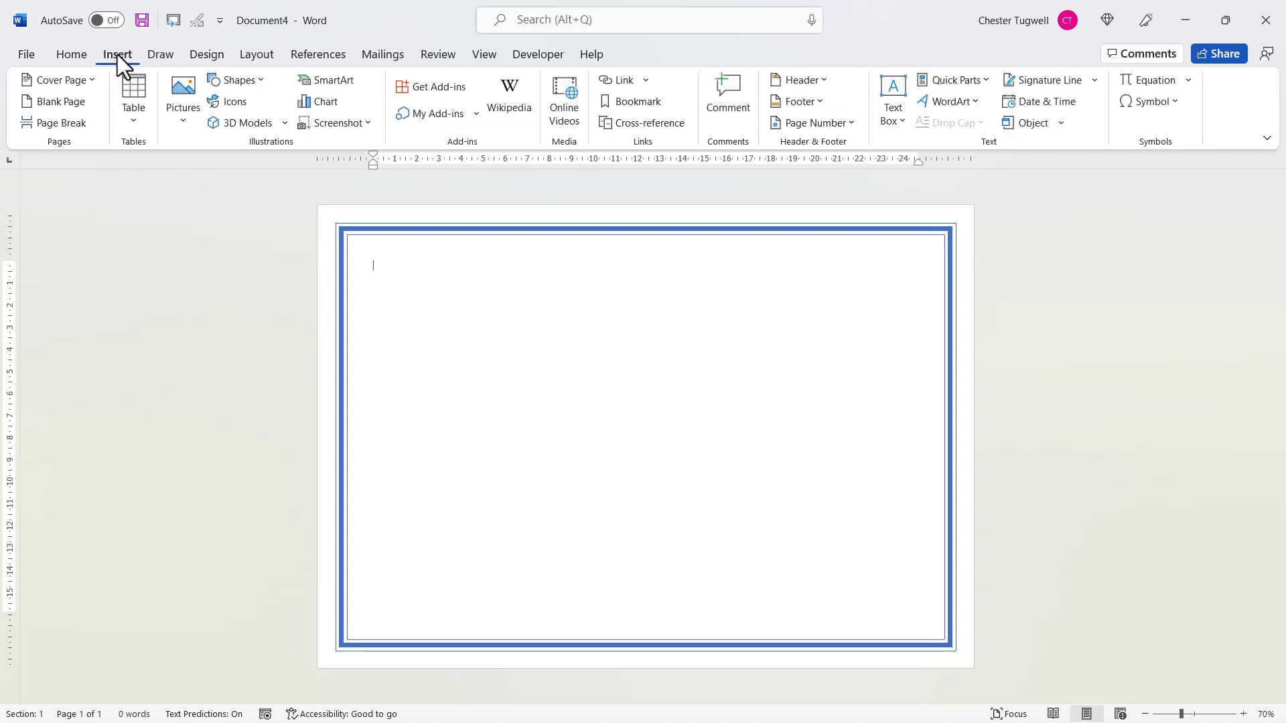
pyautogui.click(245, 80)
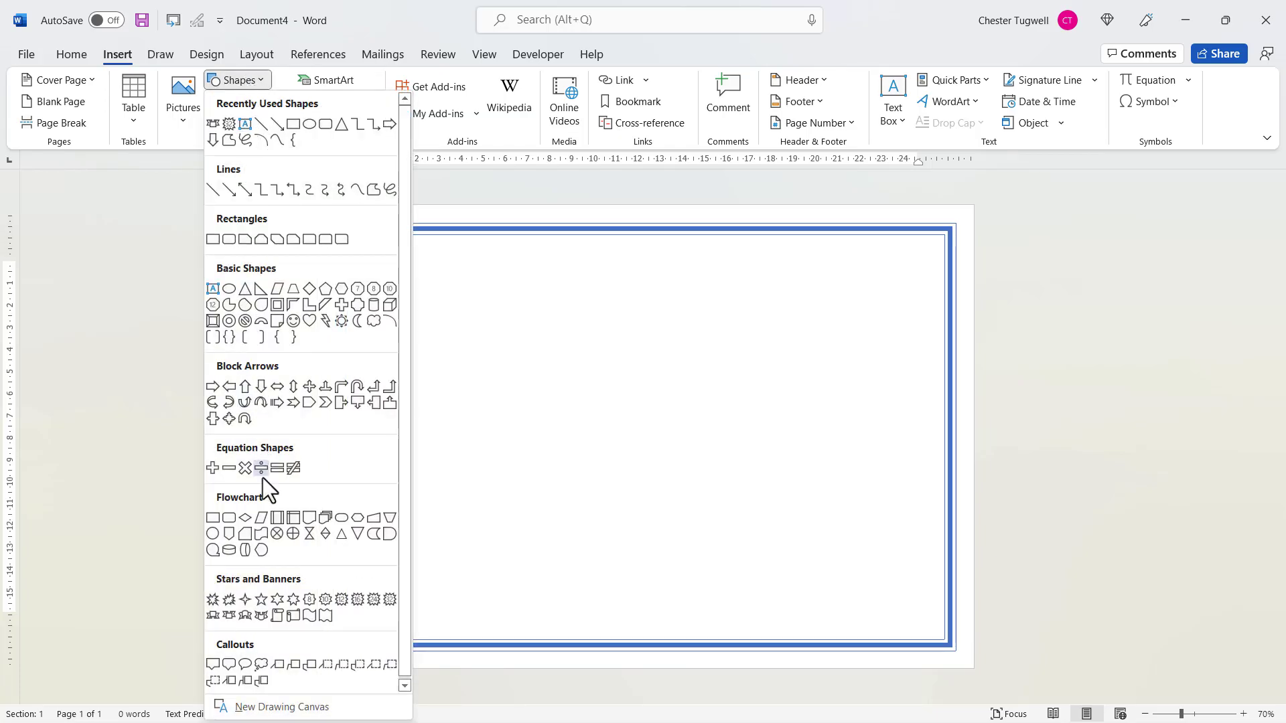
pyautogui.click(388, 600)
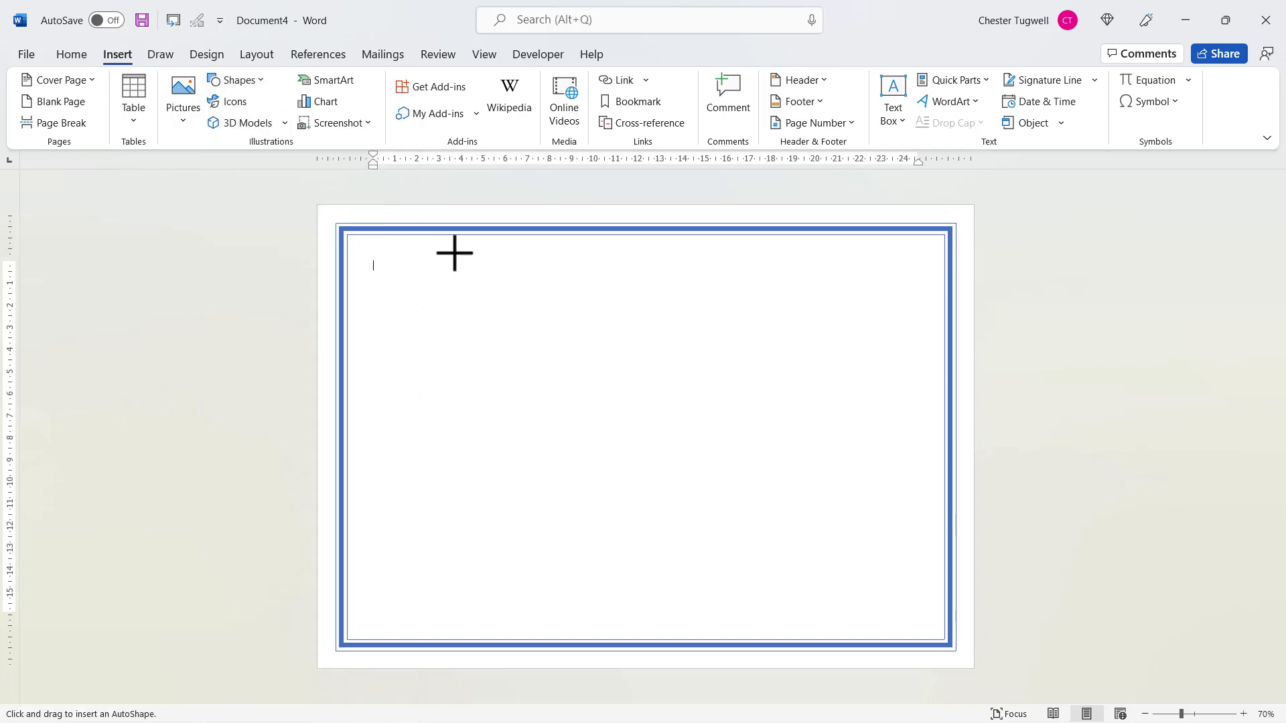
pyautogui.moveTo(455, 254); pyautogui.dragTo(834, 607)
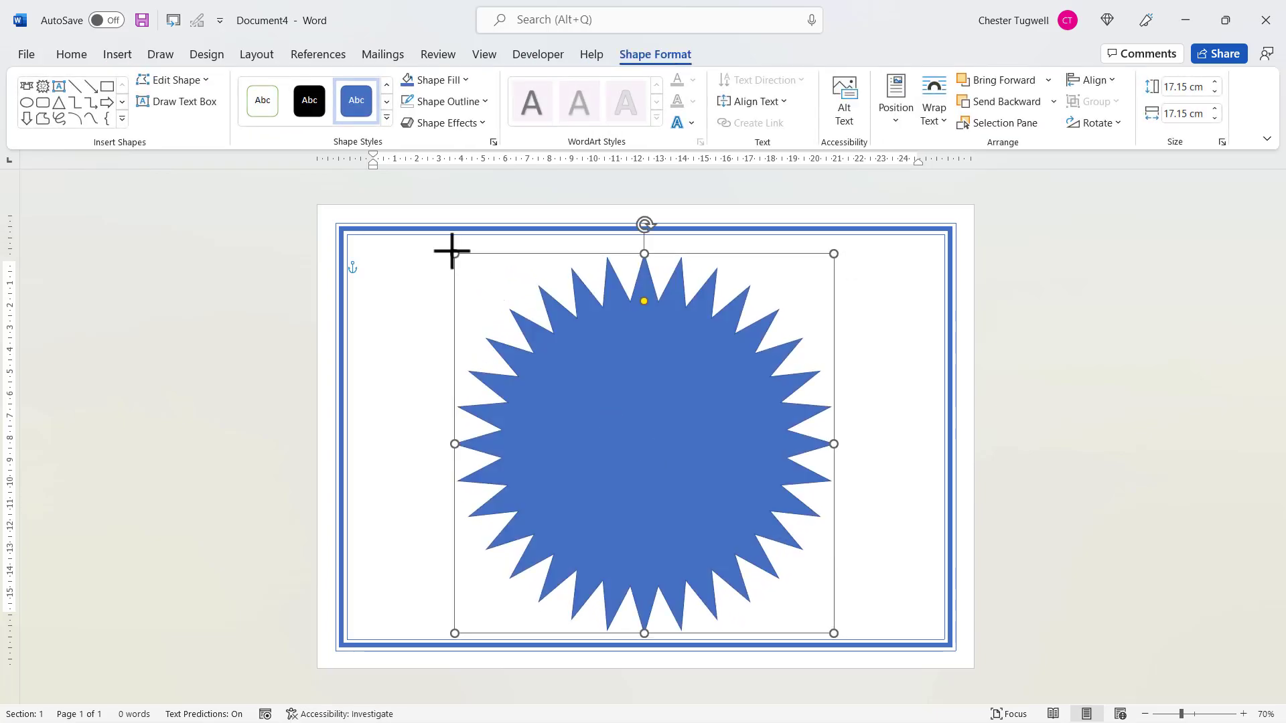
pyautogui.moveTo(451, 250); pyautogui.dragTo(435, 235)
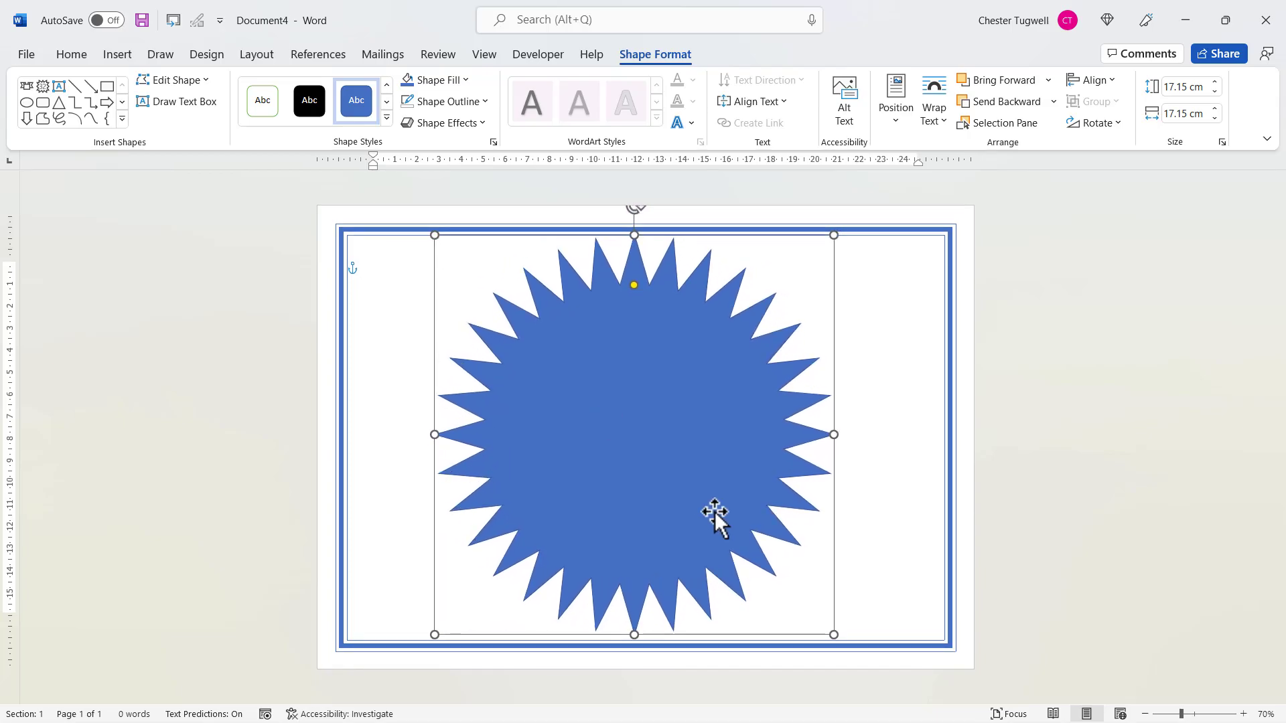
pyautogui.moveTo(834, 635); pyautogui.dragTo(839, 638)
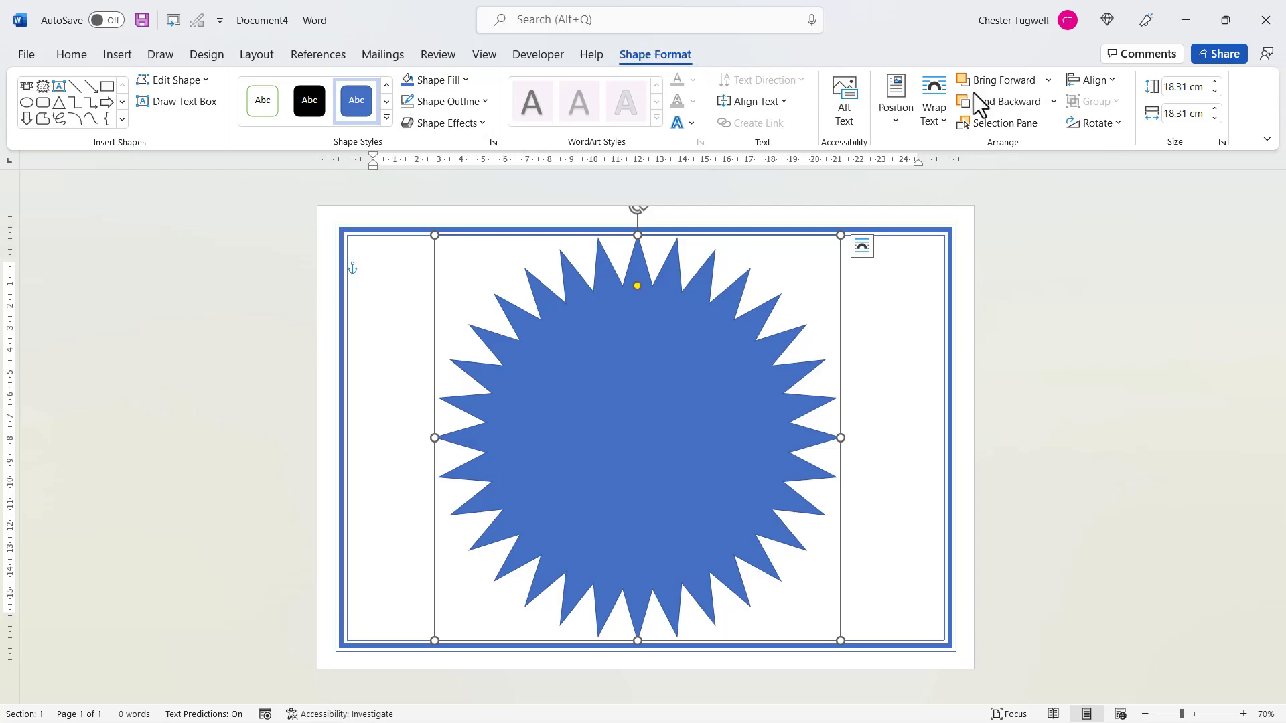
# Centre the starburst both horizontally and vertically on the page.
pyautogui.click(1098, 80)
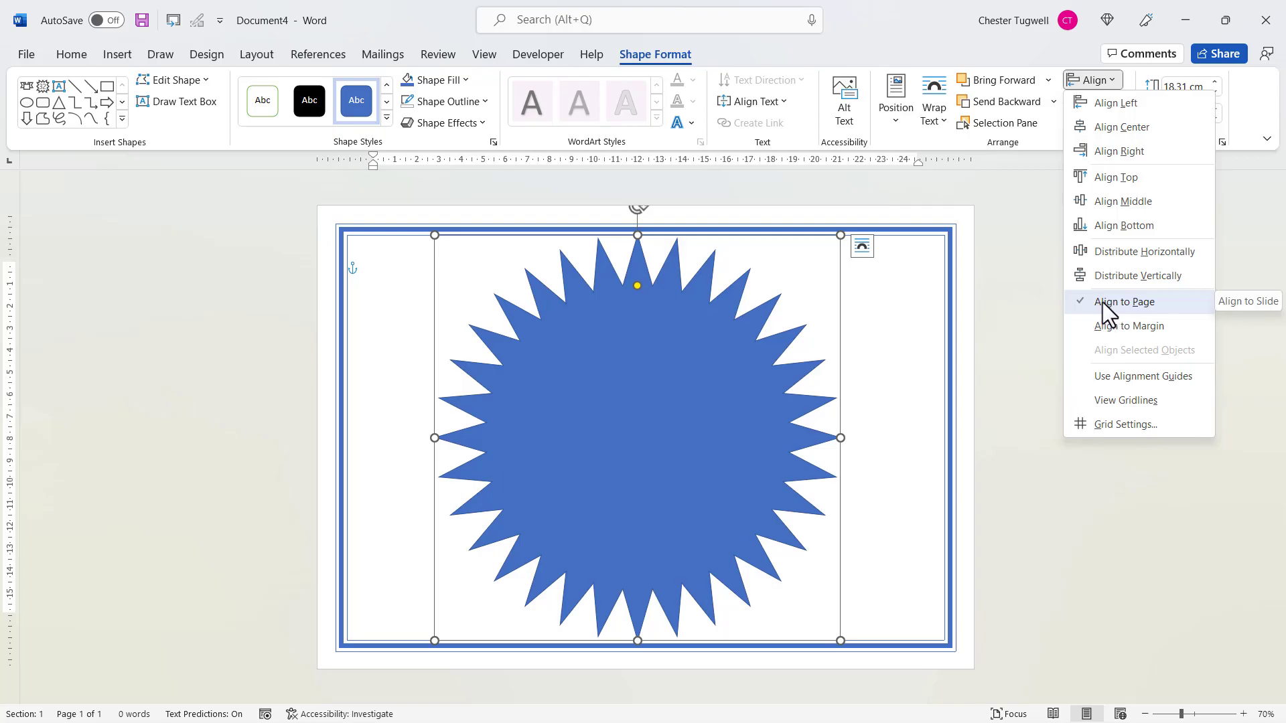
pyautogui.click(1107, 126)
pyautogui.click(1099, 82)
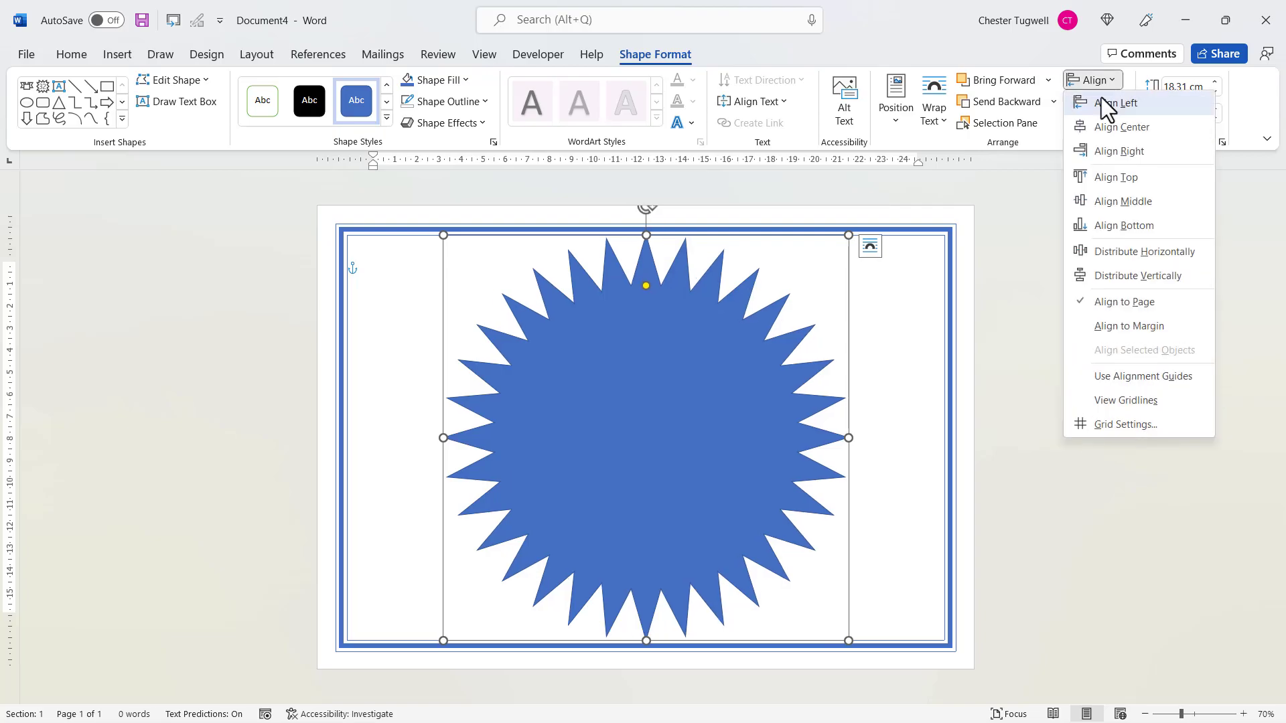
pyautogui.click(1118, 202)
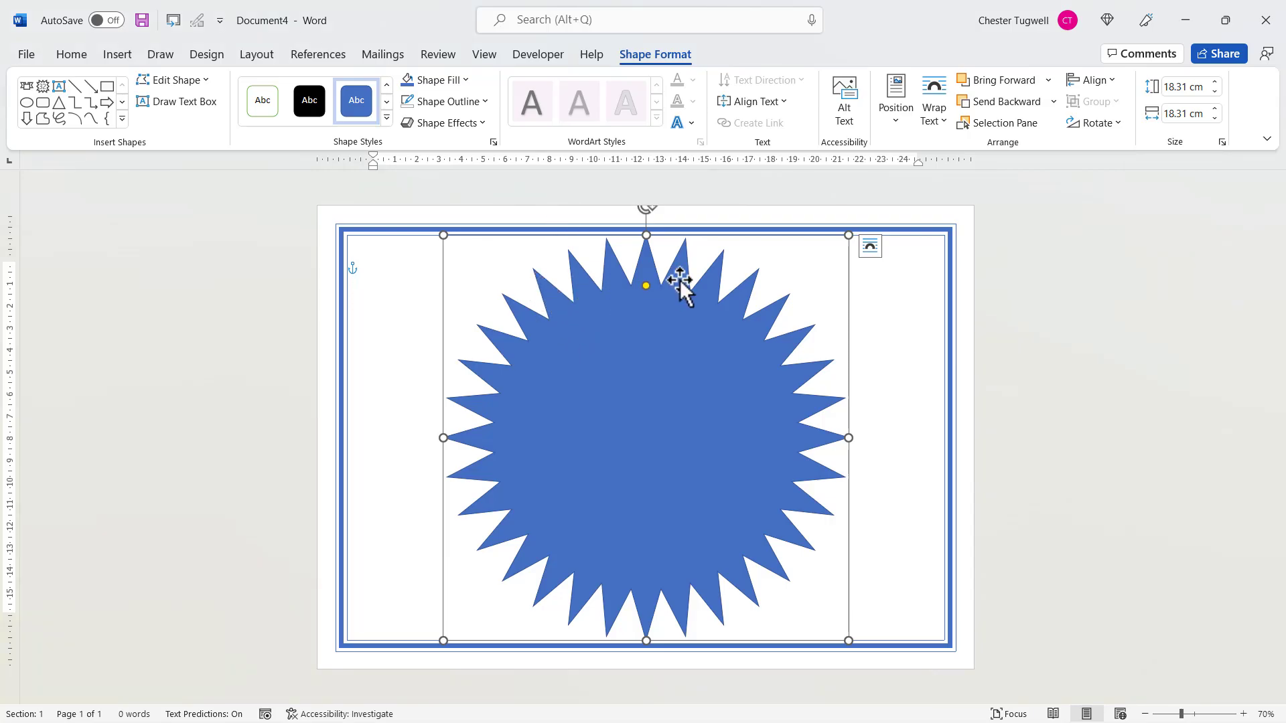
# Remove the starburst's outline and make its fill 90% transparent.
pyautogui.click(475, 102)
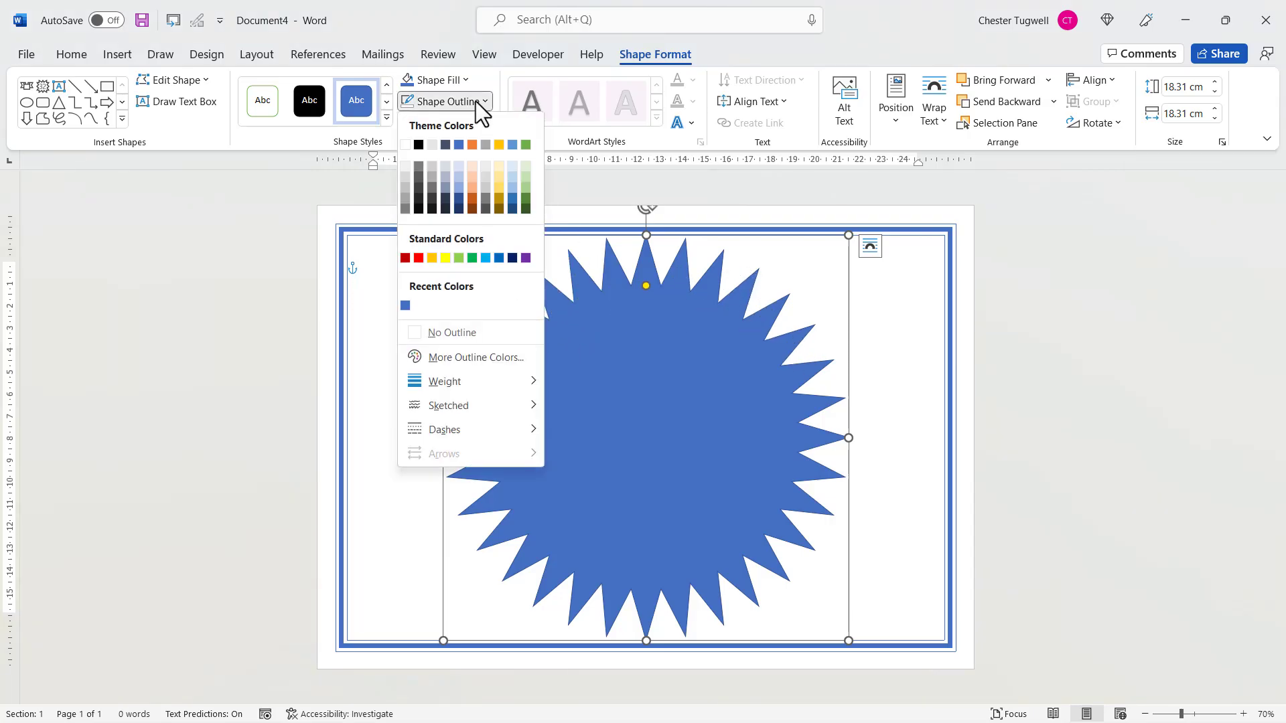
pyautogui.click(467, 335)
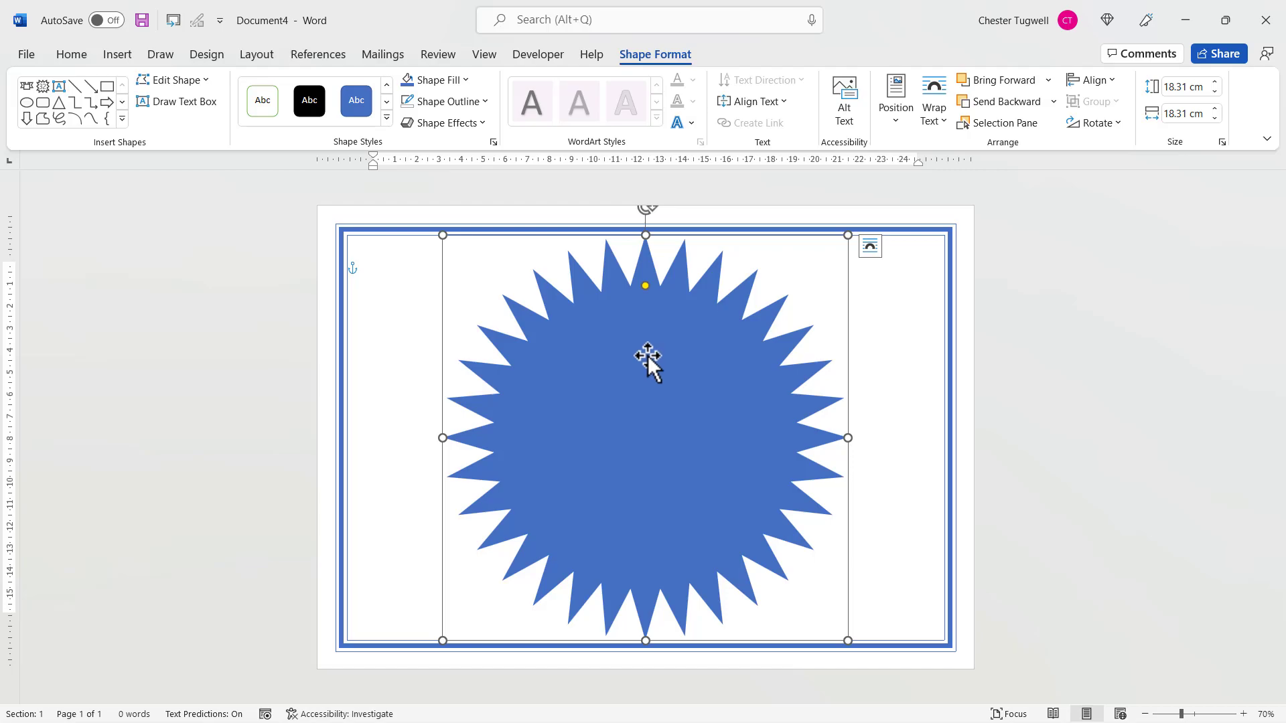
pyautogui.click(468, 79)
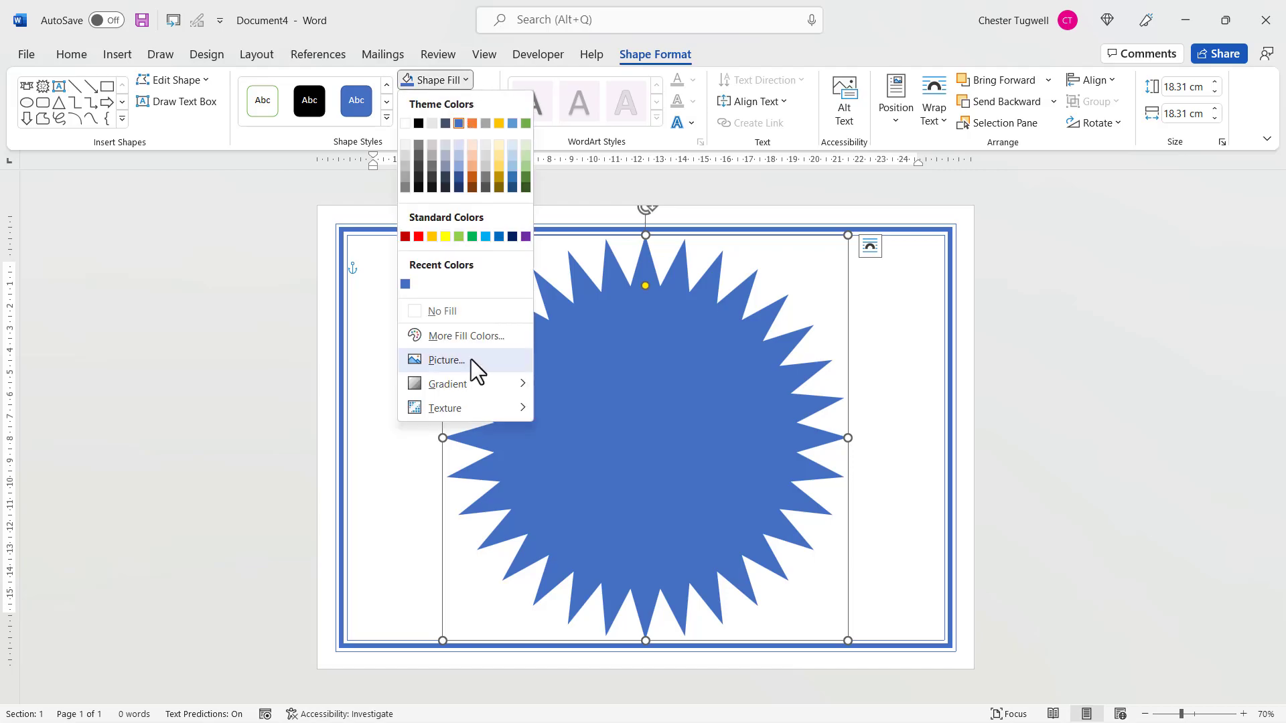
pyautogui.click(467, 336)
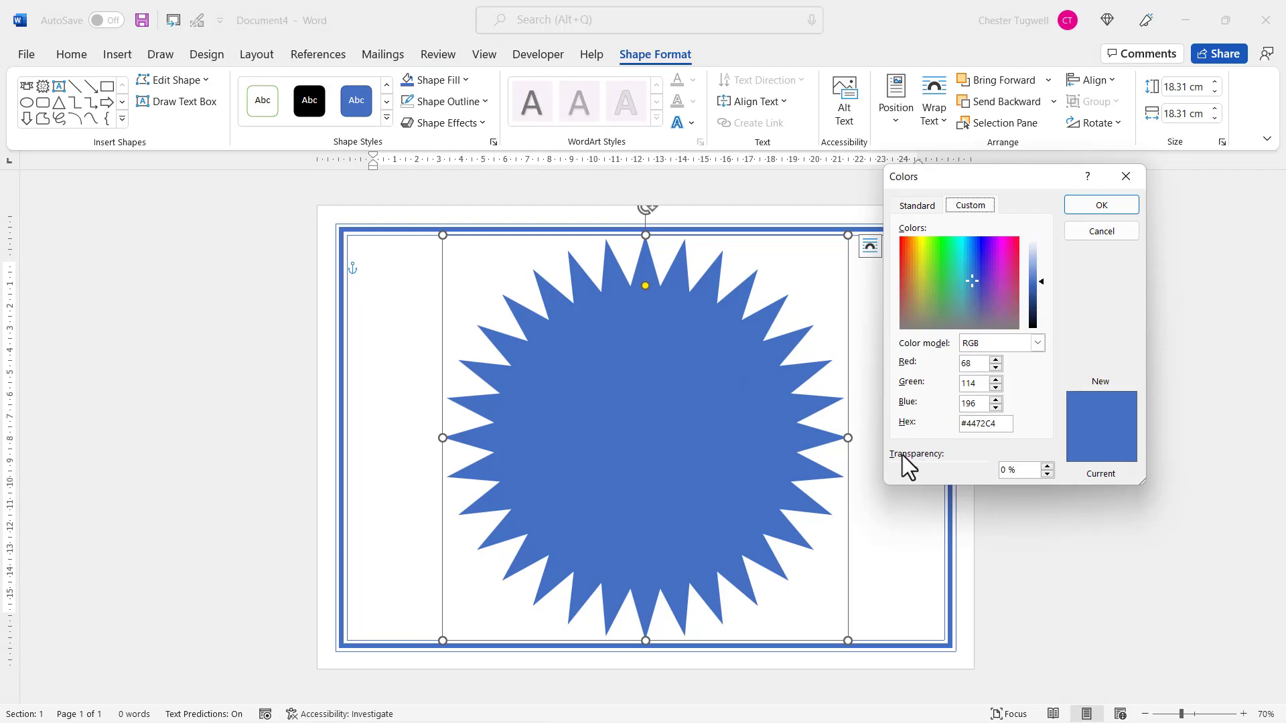
pyautogui.click(1012, 470)
pyautogui.write('90')
pyautogui.press('Return')
pyautogui.click(982, 470)
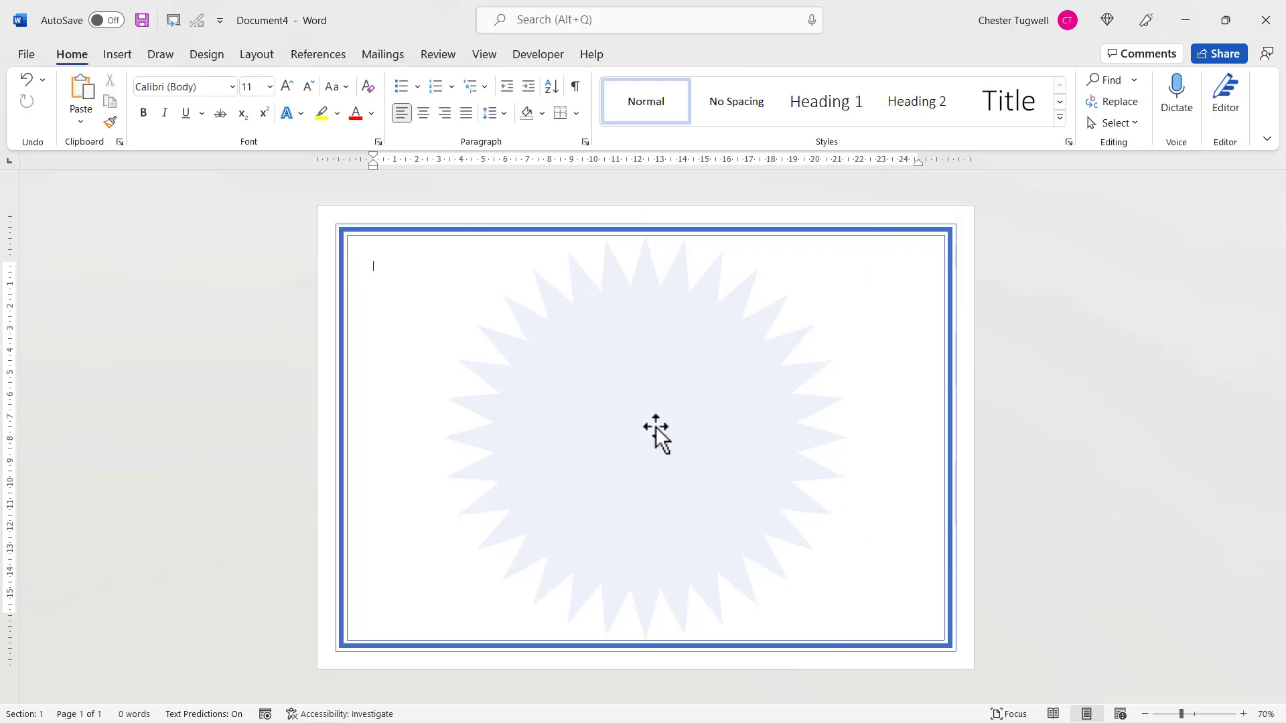
# Draw a ribbon banner across the lower middle of the page and centre it horizontally.
pyautogui.click(118, 55)
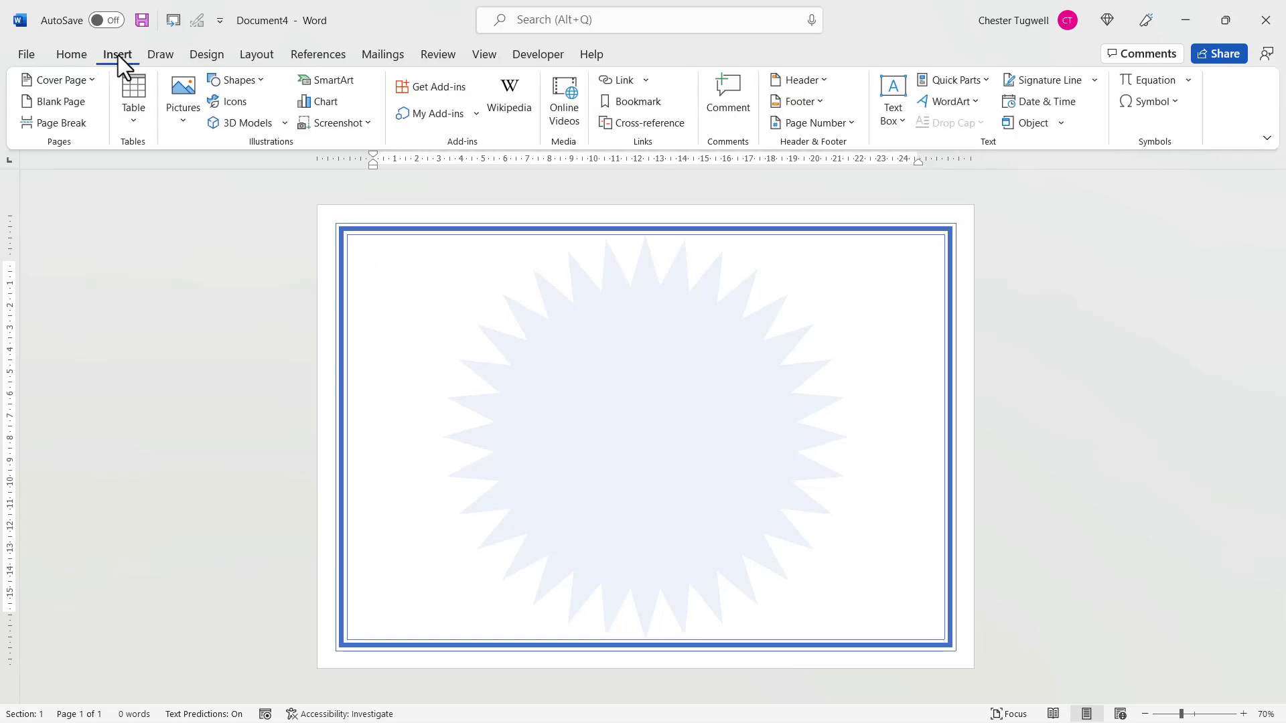
pyautogui.click(228, 81)
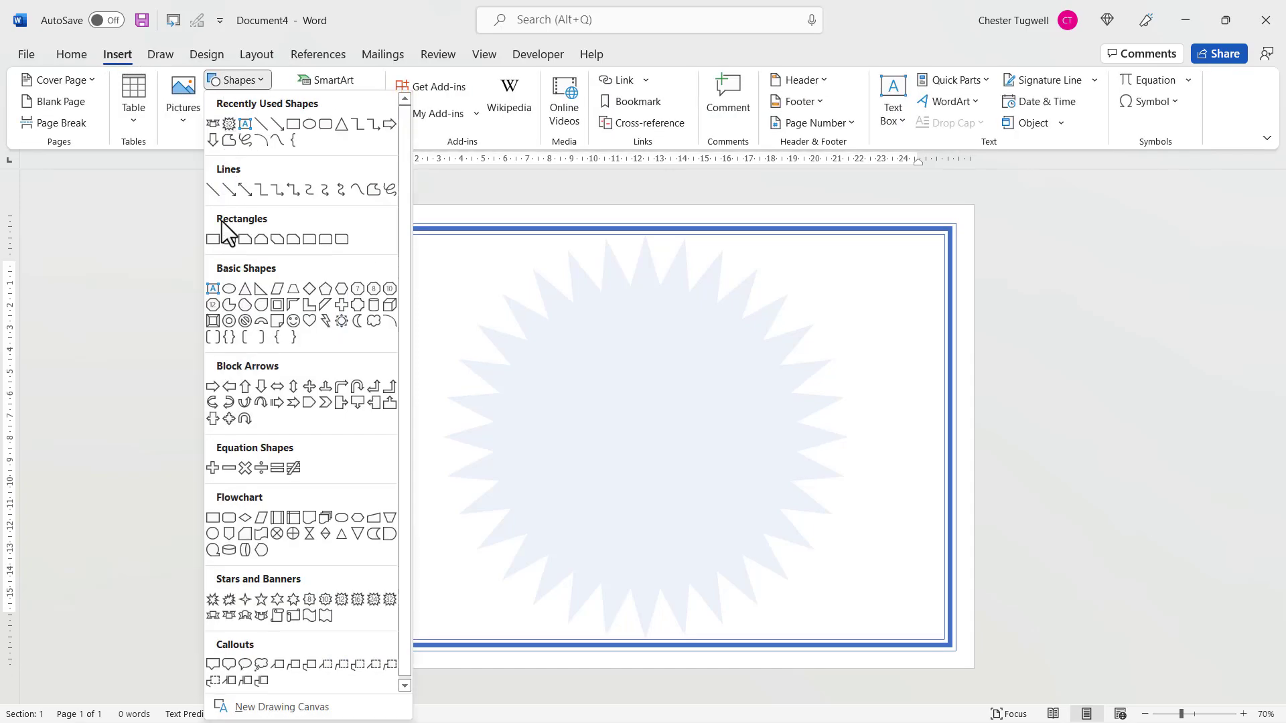
pyautogui.click(229, 617)
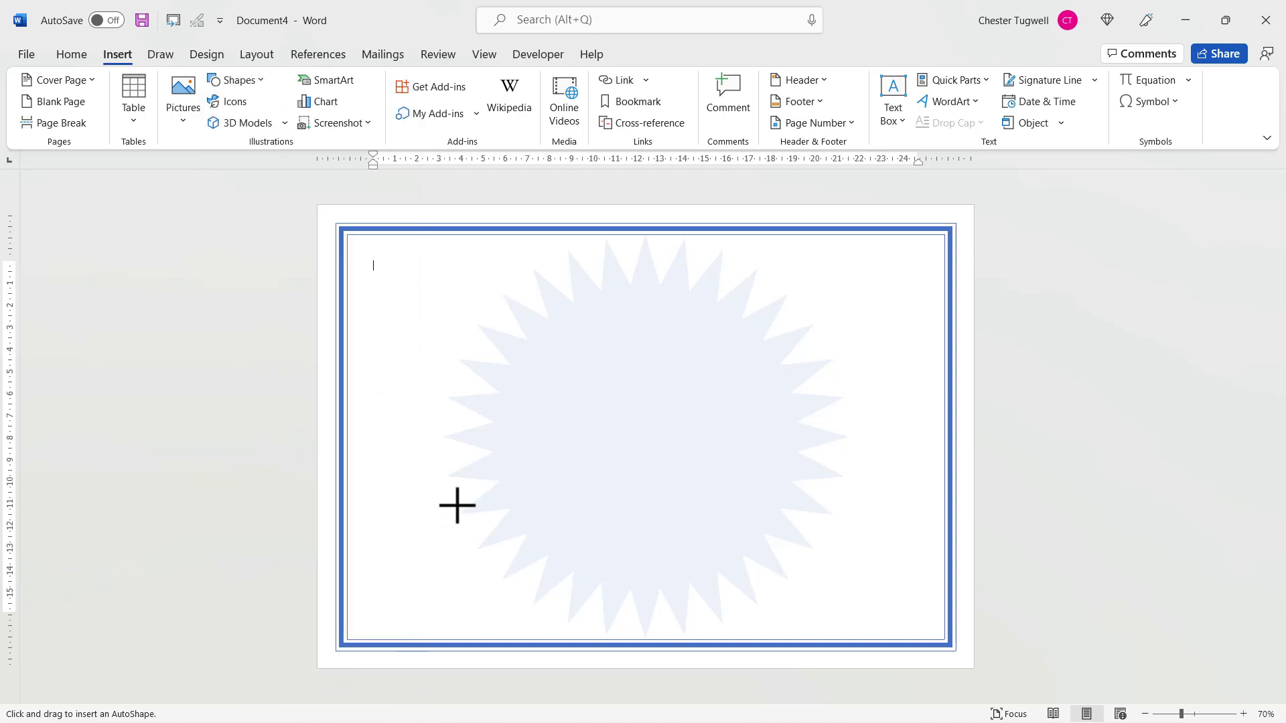
pyautogui.moveTo(355, 434); pyautogui.dragTo(940, 538)
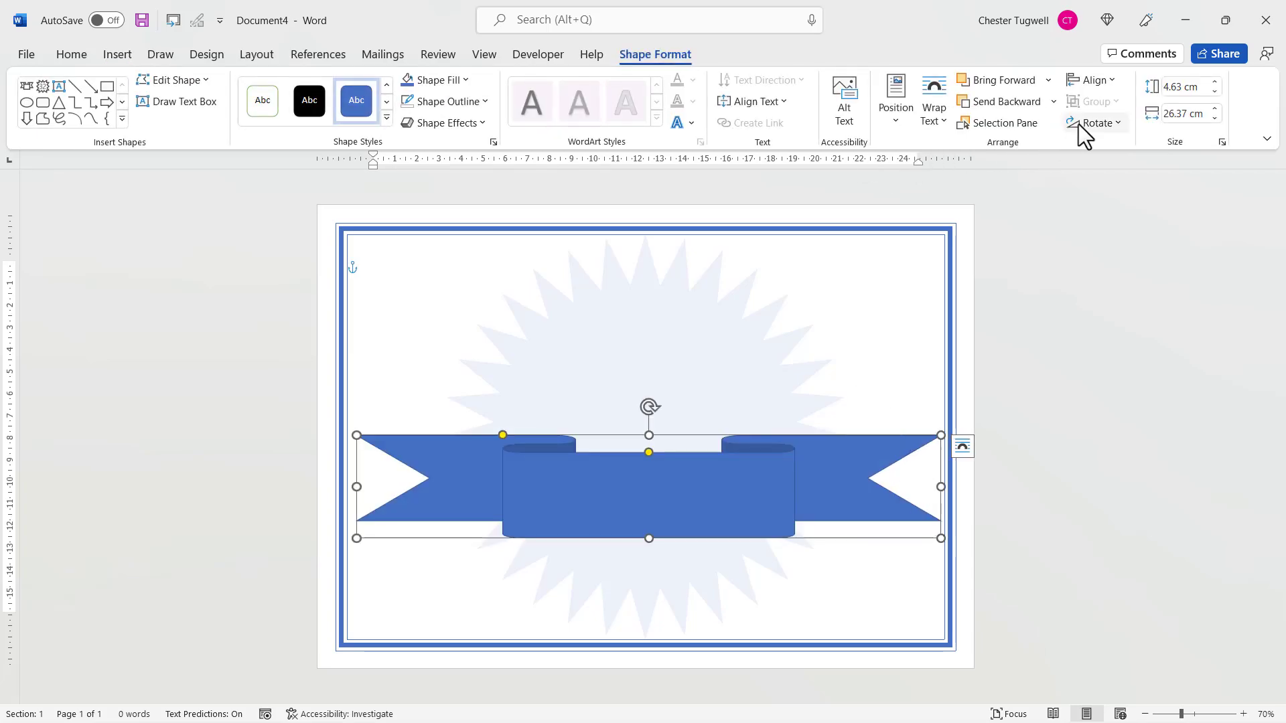
pyautogui.click(1102, 81)
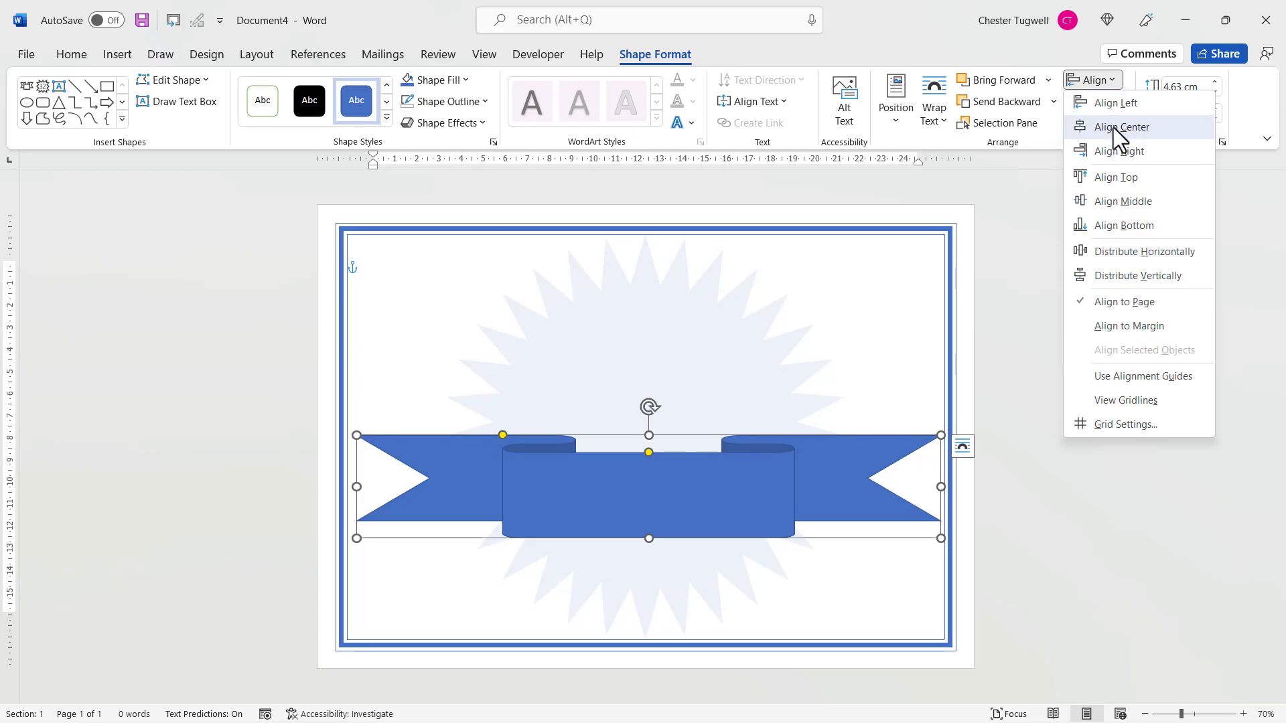
pyautogui.press('Escape')
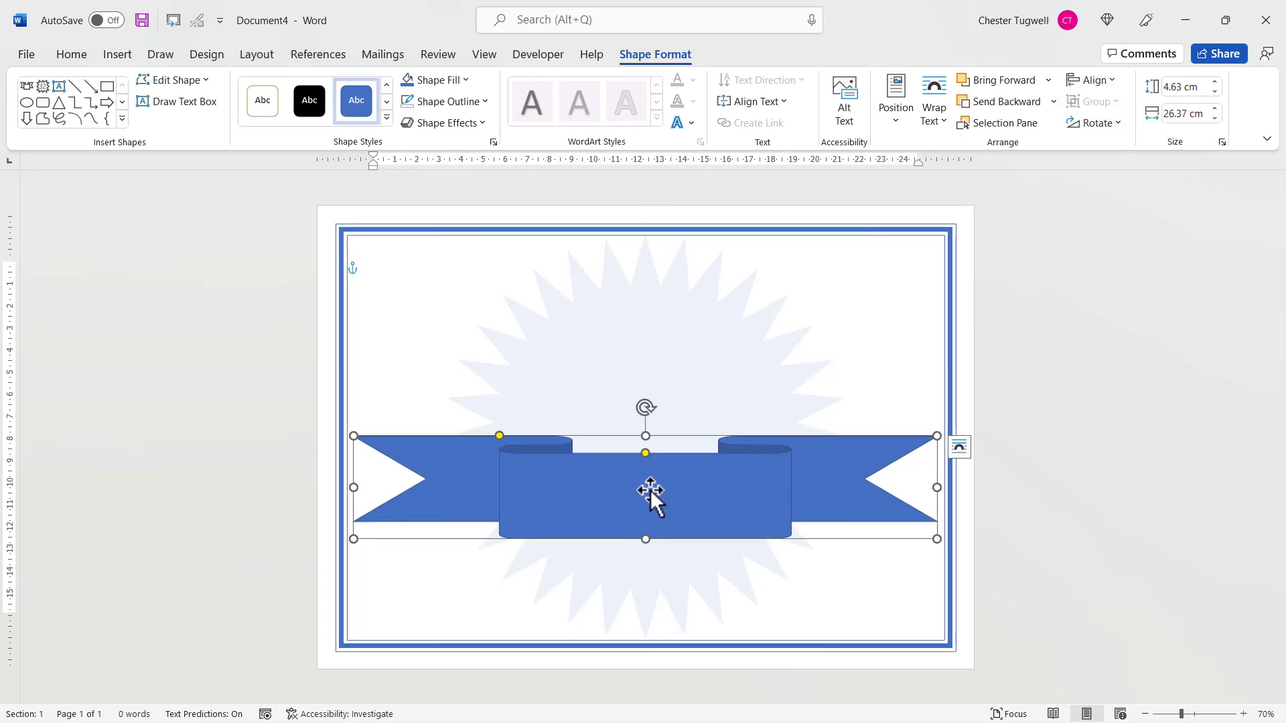
pyautogui.click(647, 493)
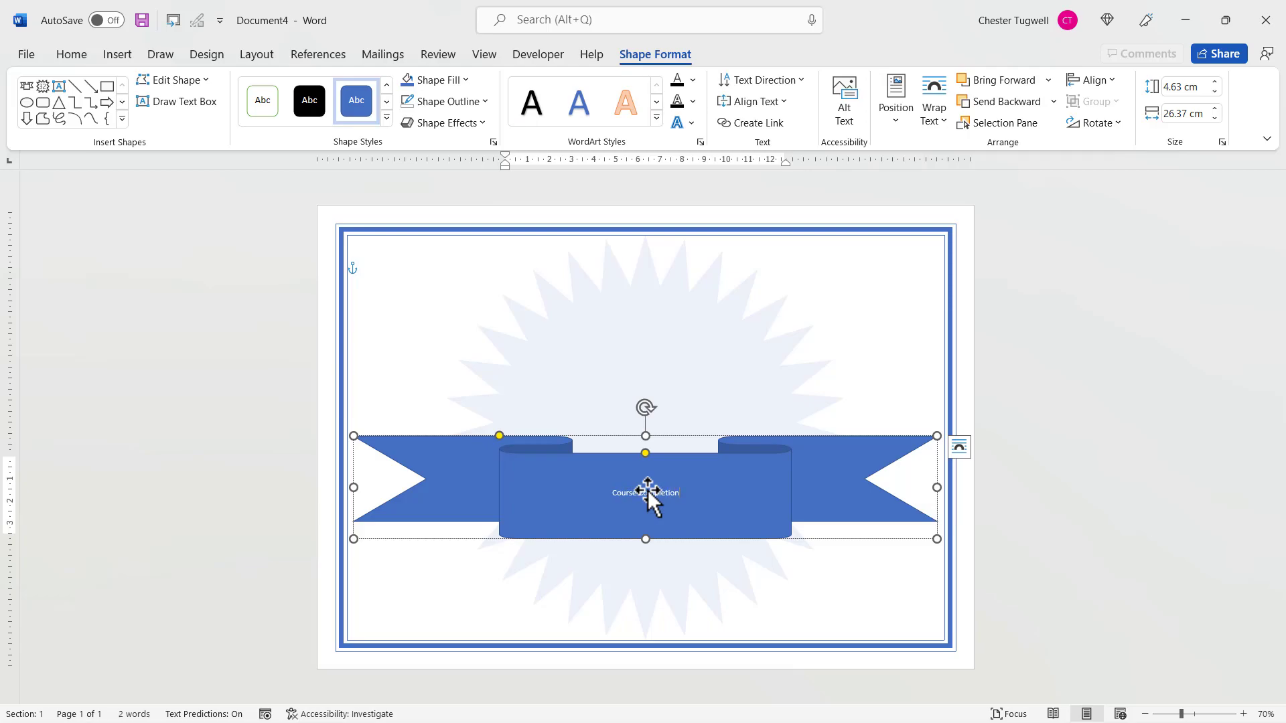
# Format the ribbon's 'Course Completion' text in Gill Sans MT at 40 pt.
pyautogui.moveTo(692, 488); pyautogui.dragTo(603, 493)
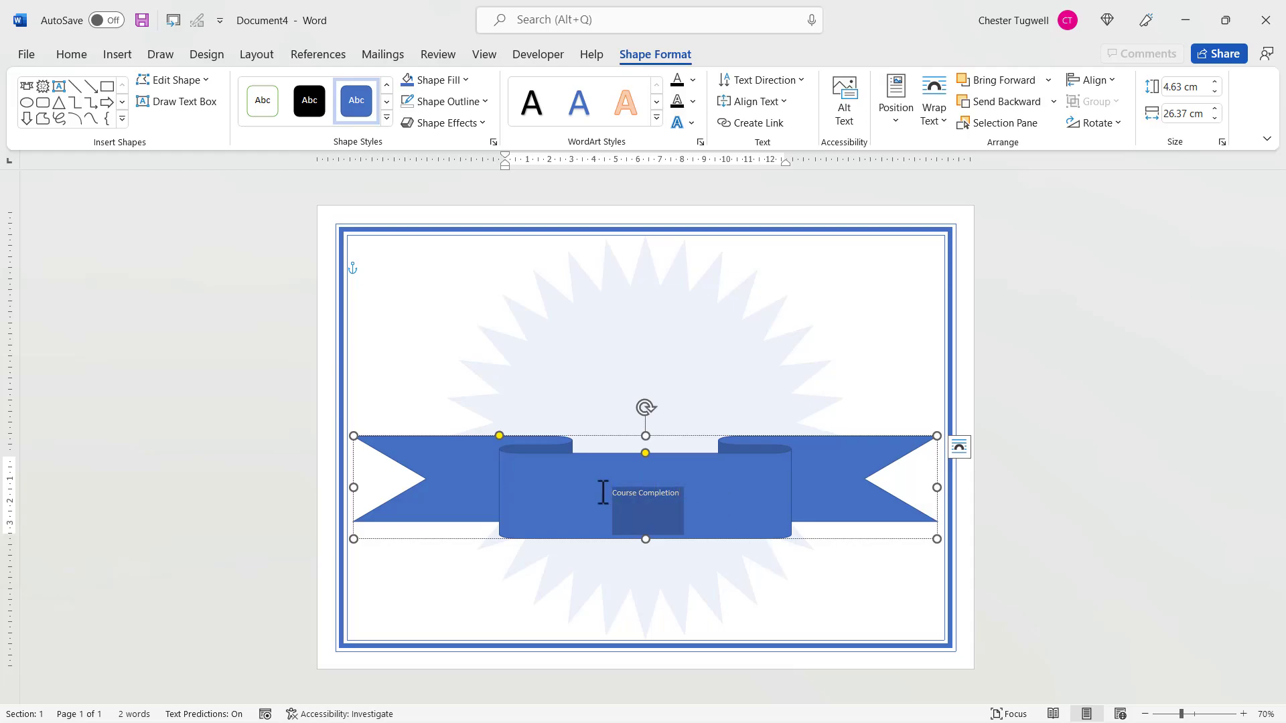
pyautogui.click(64, 54)
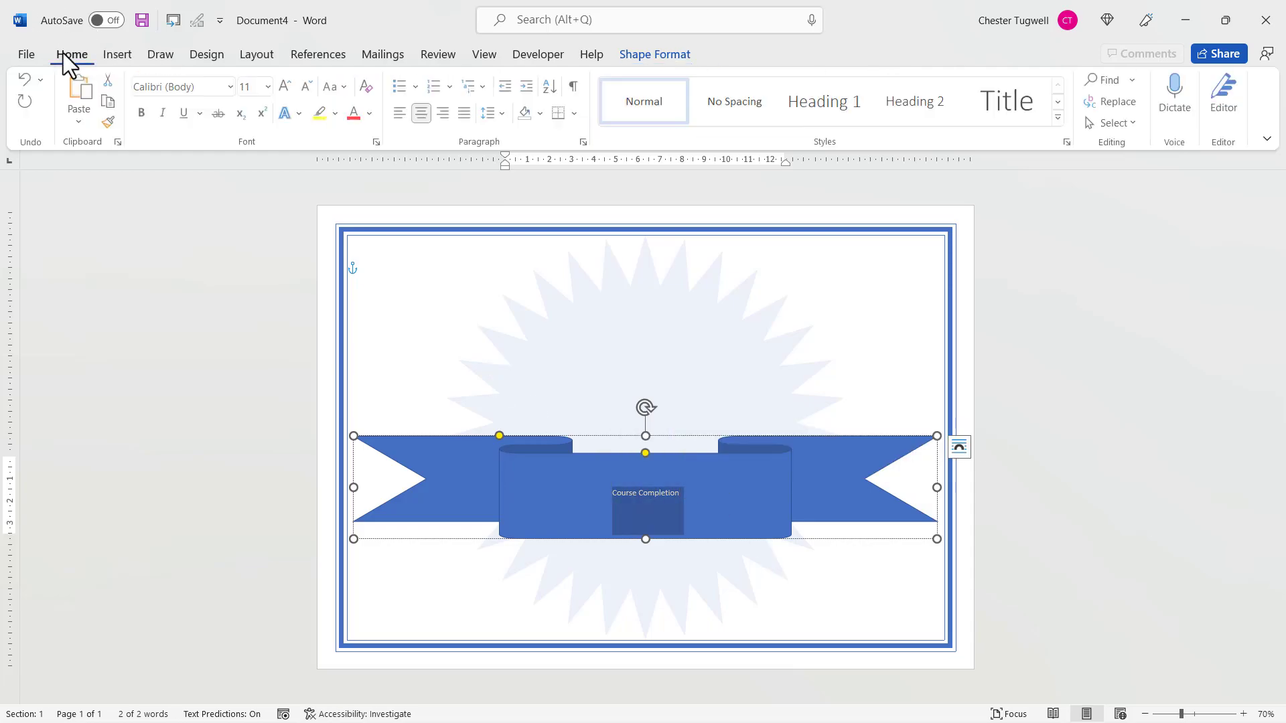
pyautogui.click(234, 87)
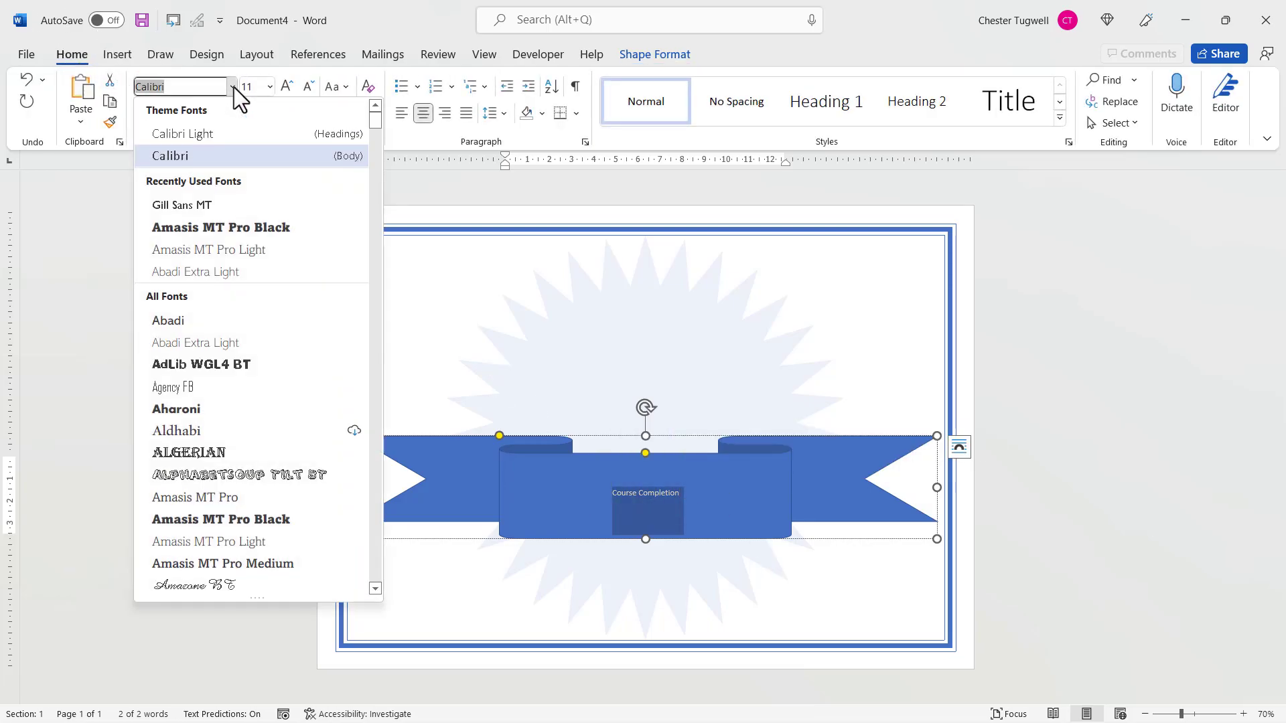
pyautogui.click(201, 205)
pyautogui.click(288, 87)
pyautogui.click(287, 87)
pyautogui.click(287, 87)
pyautogui.click(287, 87)
pyautogui.click(288, 87)
pyautogui.click(287, 87)
pyautogui.click(287, 87)
pyautogui.click(287, 87)
pyautogui.click(287, 87)
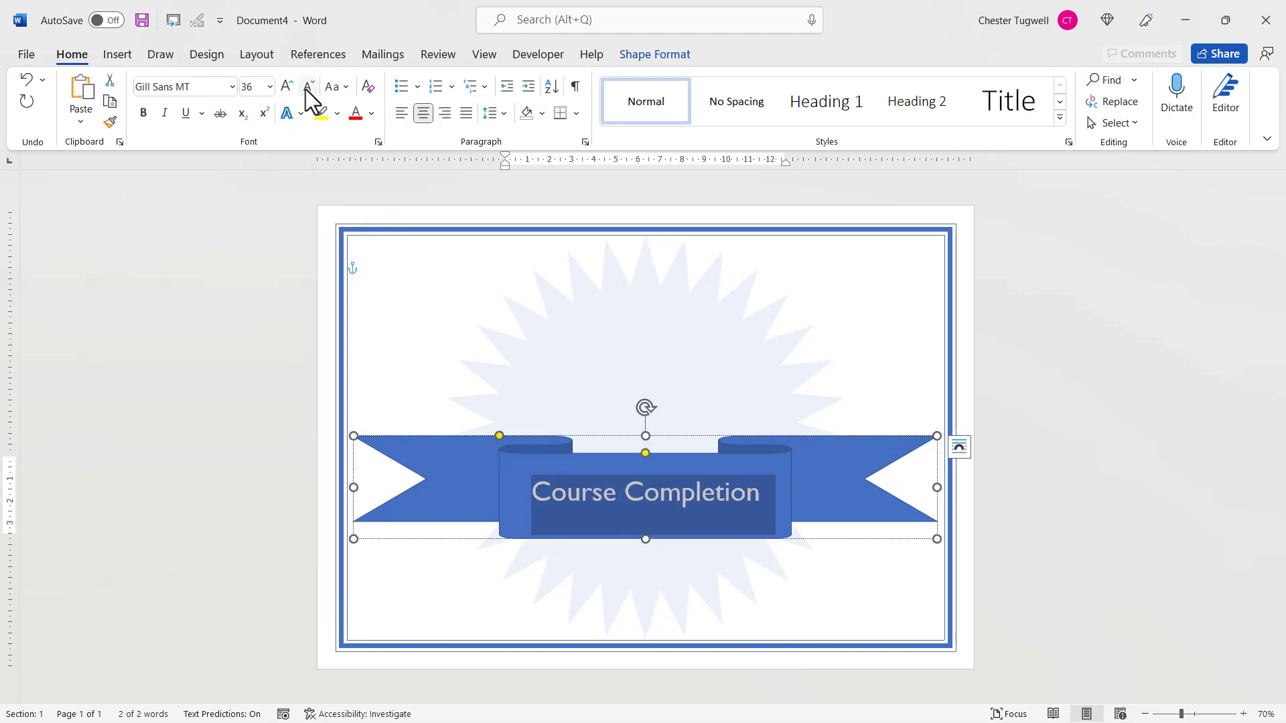
pyautogui.click(258, 87)
pyautogui.write('40')
pyautogui.press('Return')
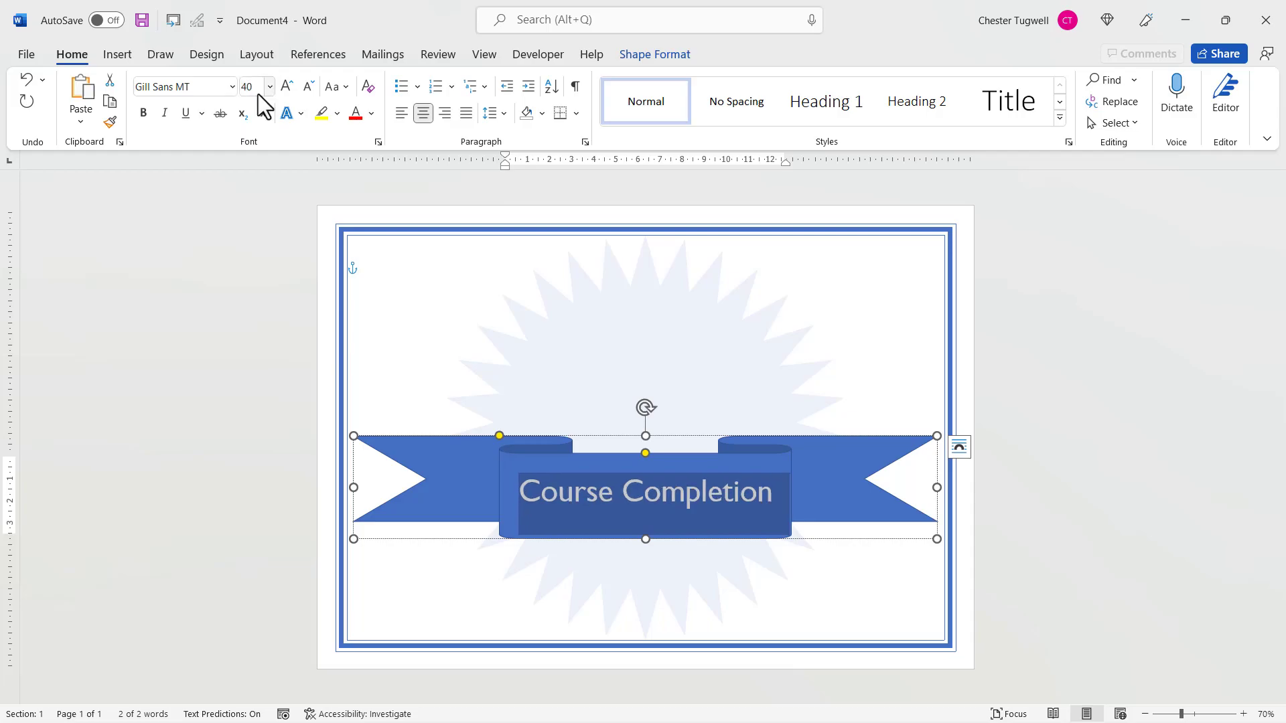
pyautogui.click(813, 463)
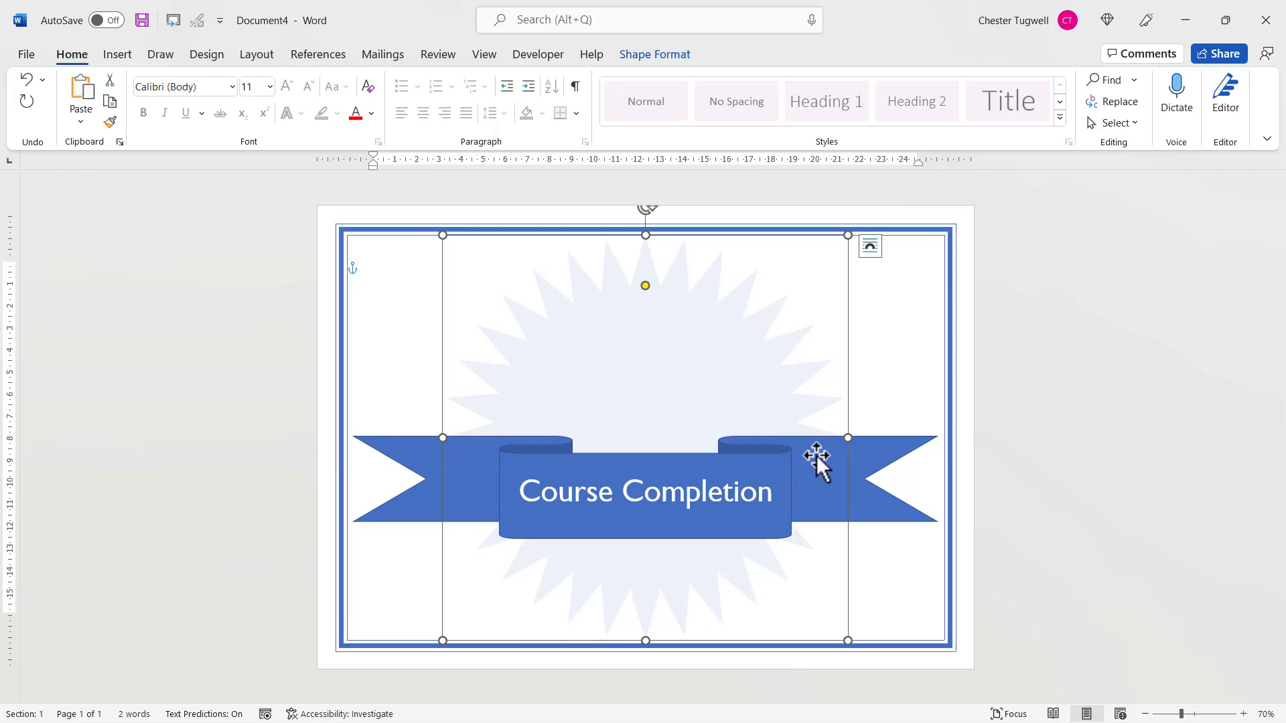
# Fill the ribbon with a radial gradient, moving its stops to 38% and 77%.
pyautogui.click(818, 454)
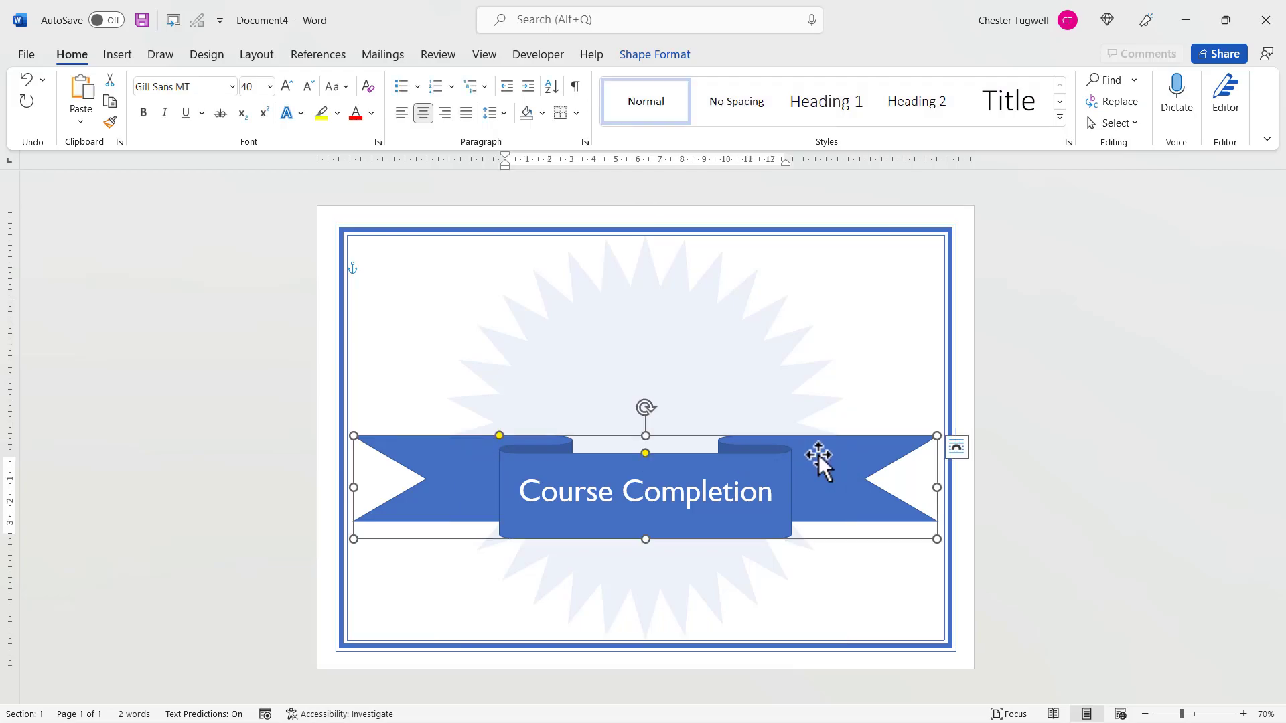
pyautogui.click(671, 61)
pyautogui.click(460, 78)
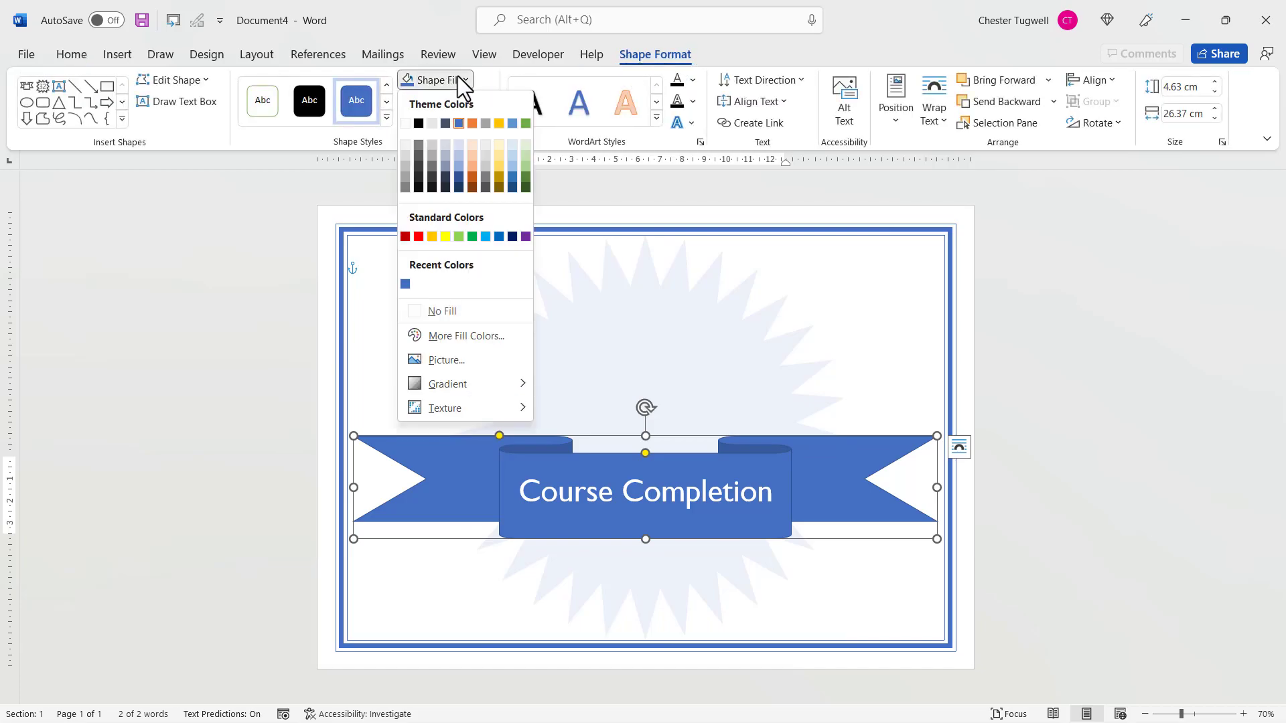
pyautogui.moveTo(469, 382)
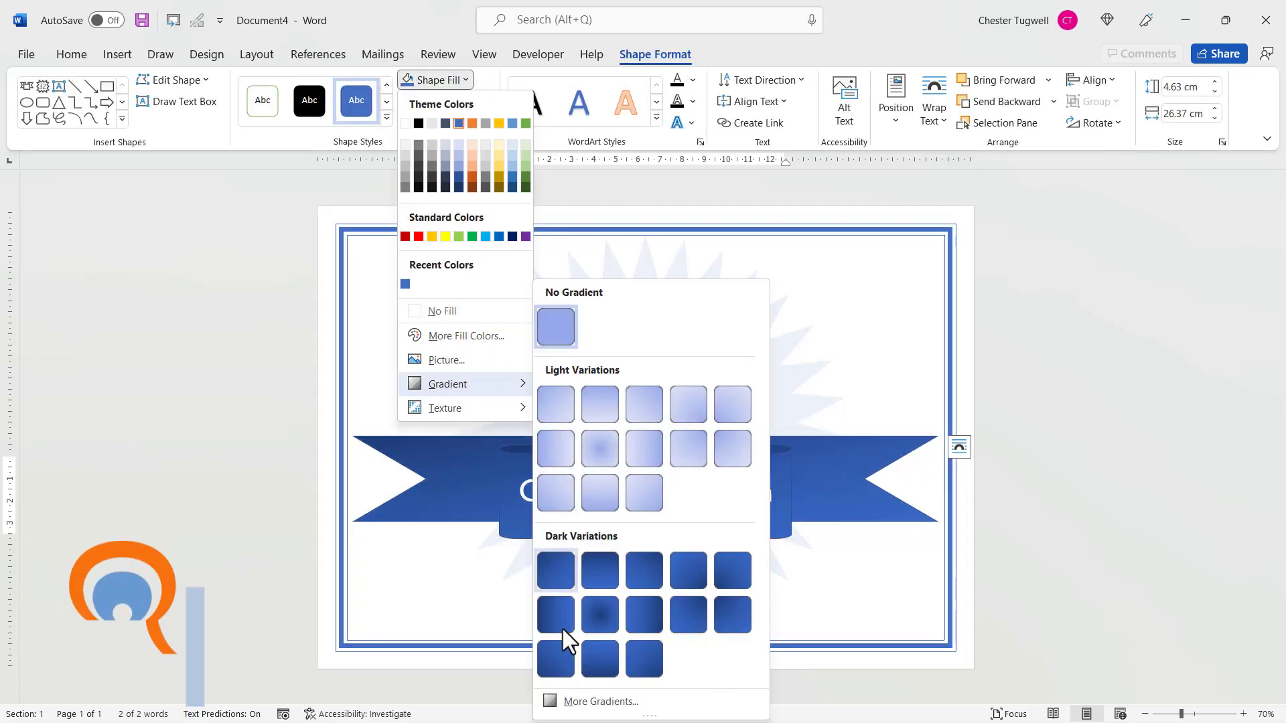
pyautogui.click(589, 702)
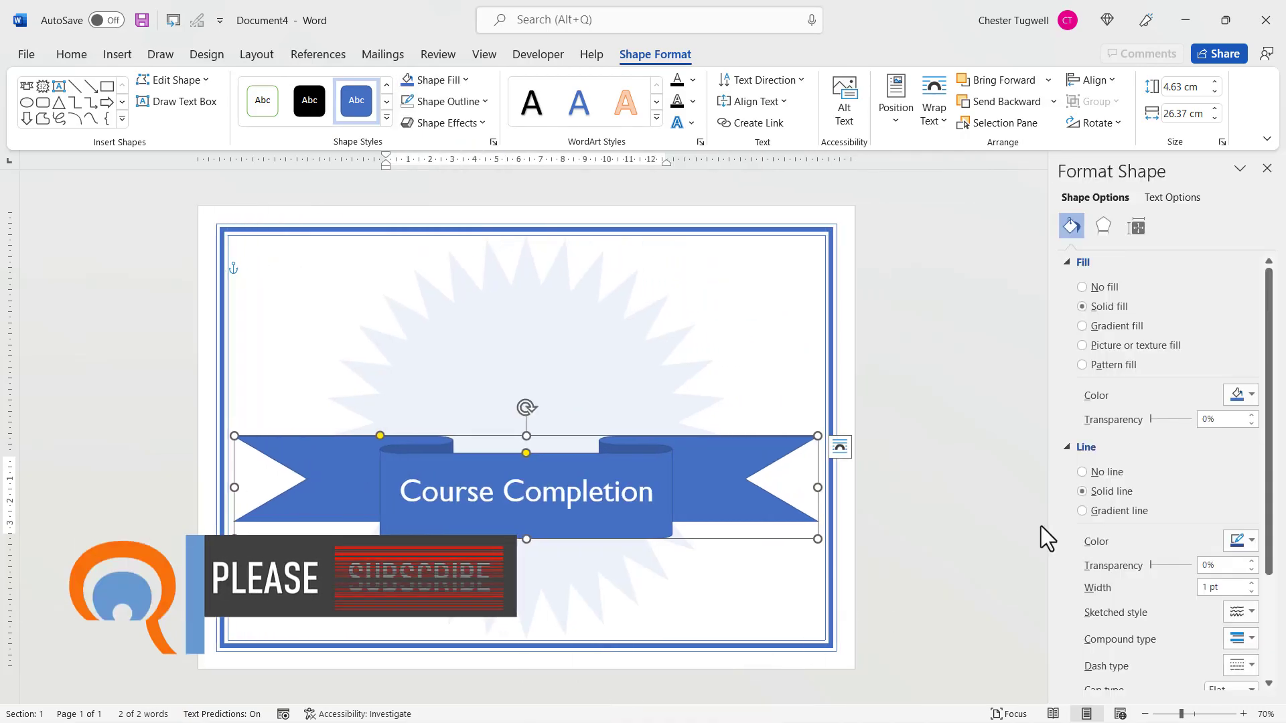
pyautogui.click(1082, 327)
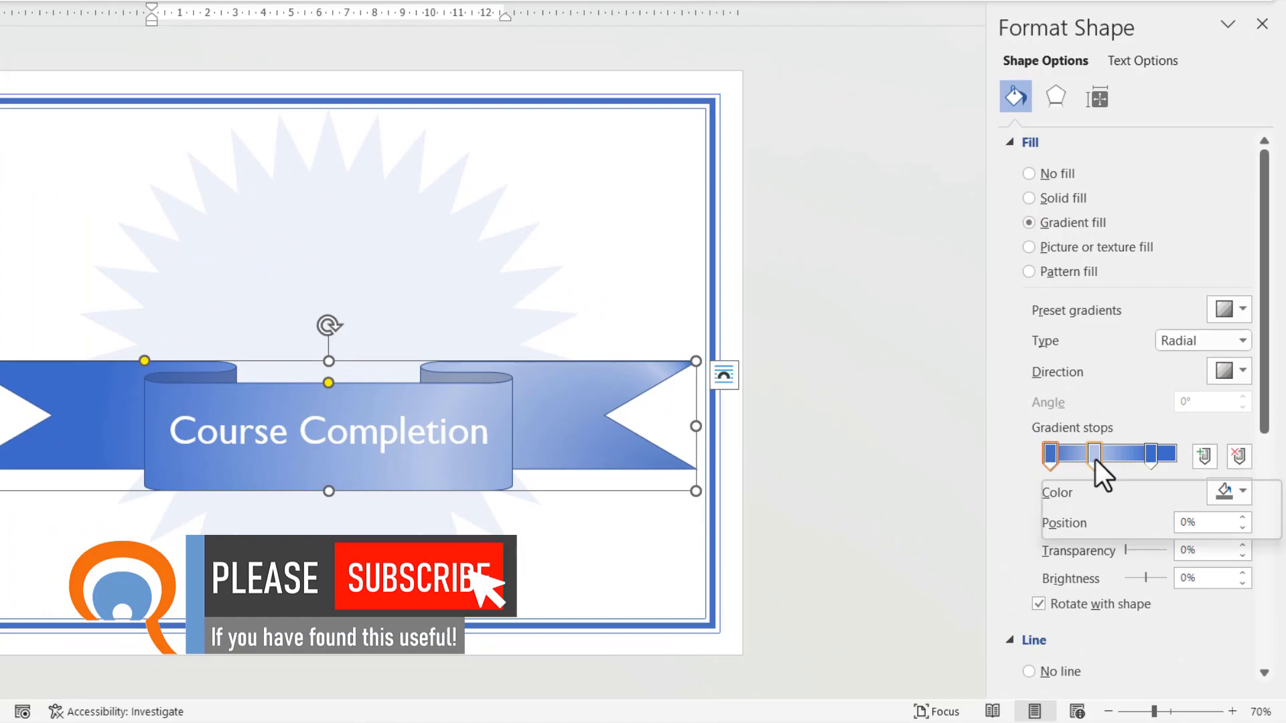
pyautogui.moveTo(1095, 460)
pyautogui.mouseDown()
pyautogui.moveTo(1112, 460)
pyautogui.moveTo(1099, 459)
pyautogui.mouseUp()
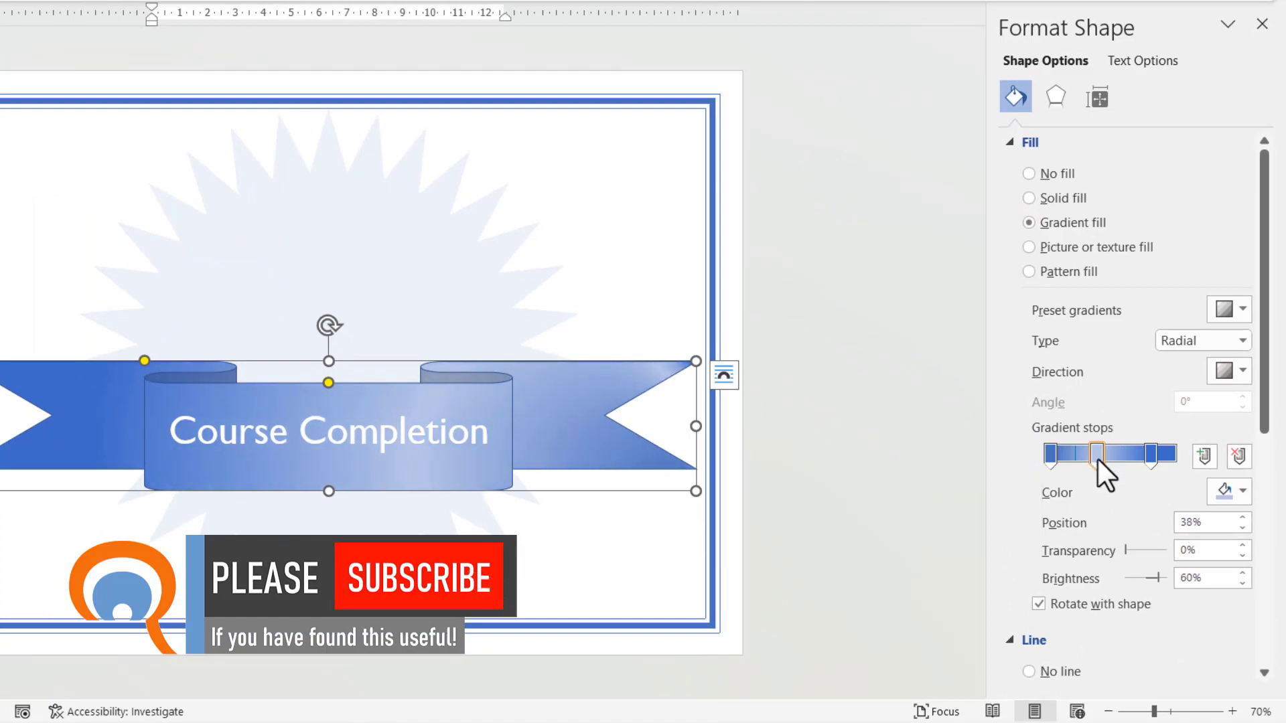
pyautogui.click(1152, 457)
pyautogui.moveTo(1160, 458); pyautogui.dragTo(1103, 452)
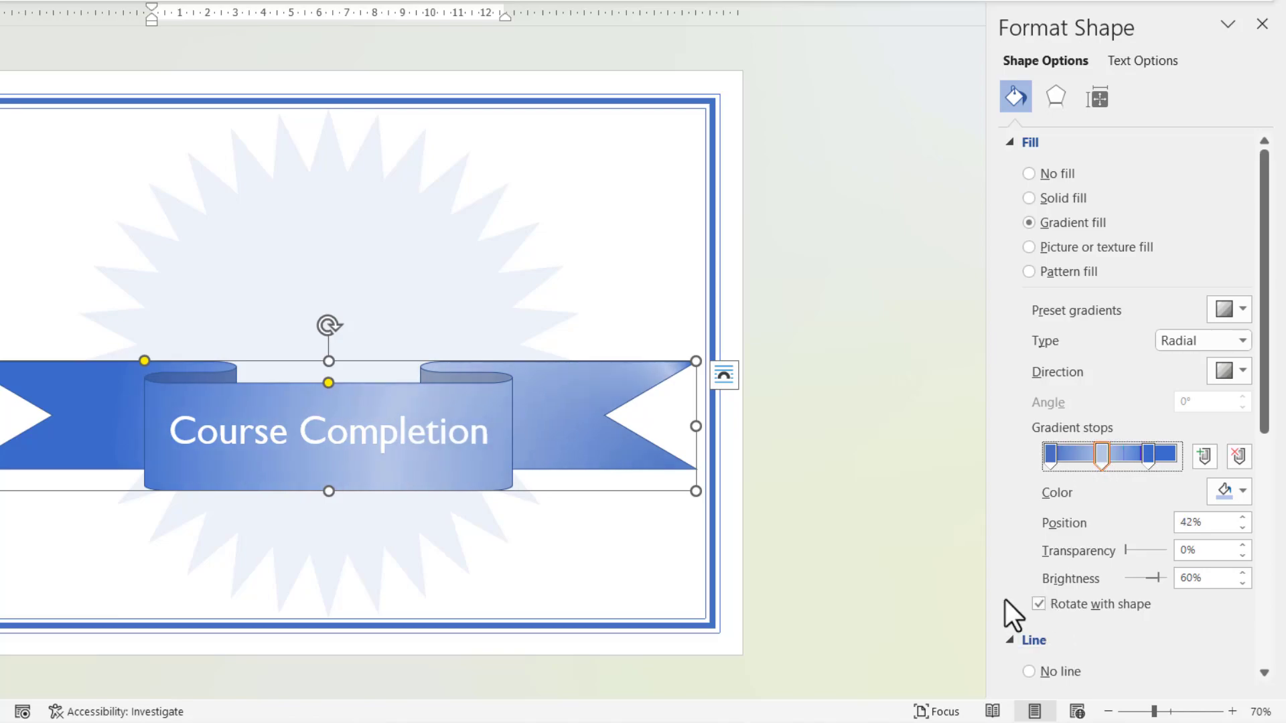
# Pick a new outline colour for the ribbon in the Line settings.
pyautogui.click(1016, 644)
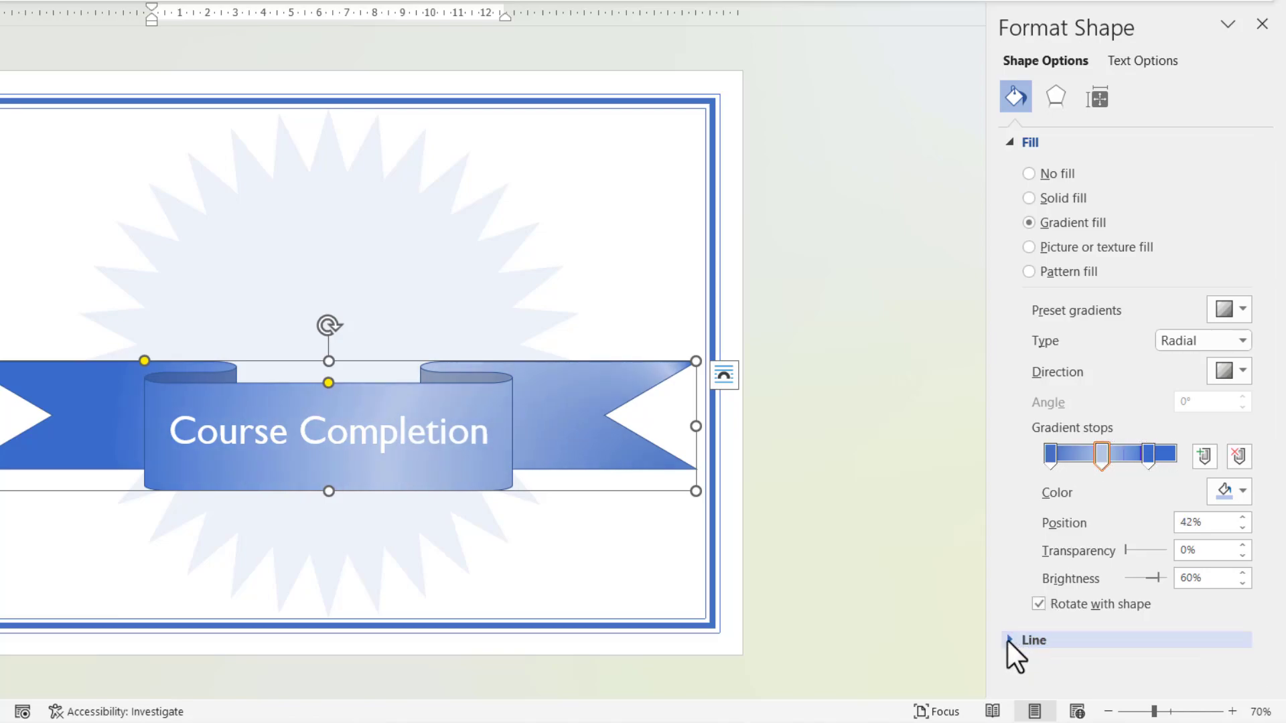
pyautogui.click(1010, 642)
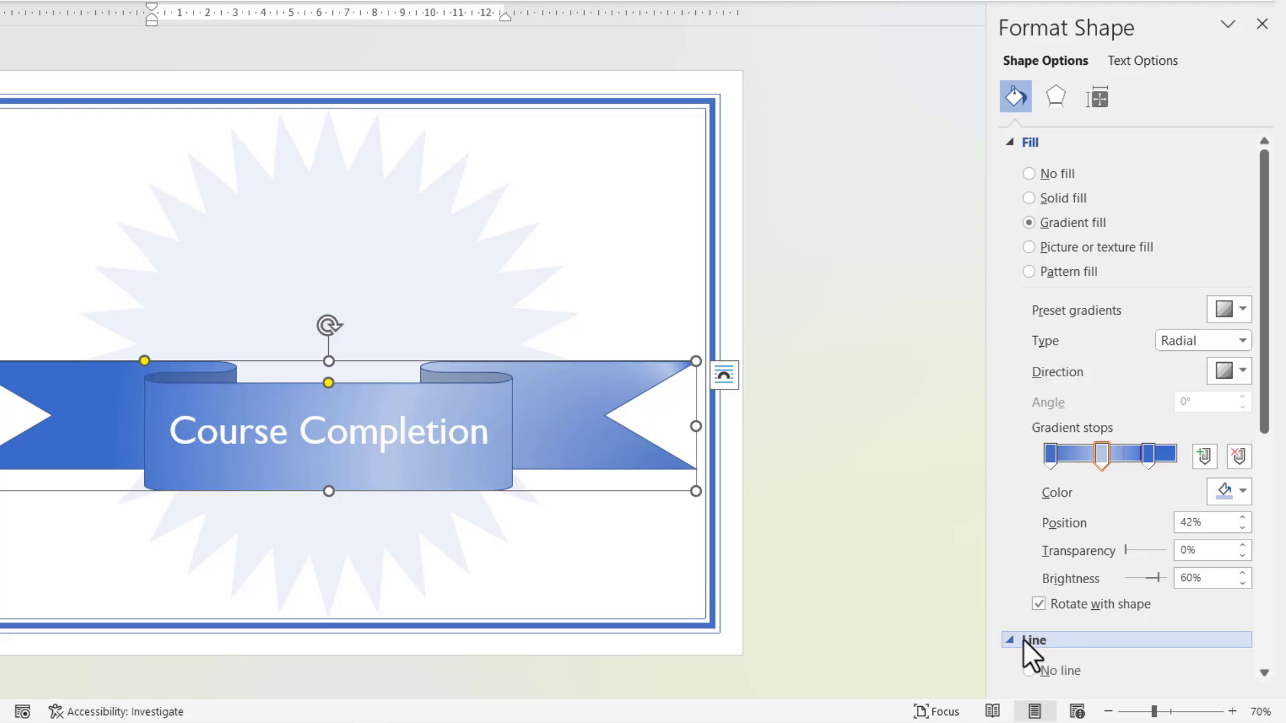
pyautogui.scroll(-3, 1055, 625)
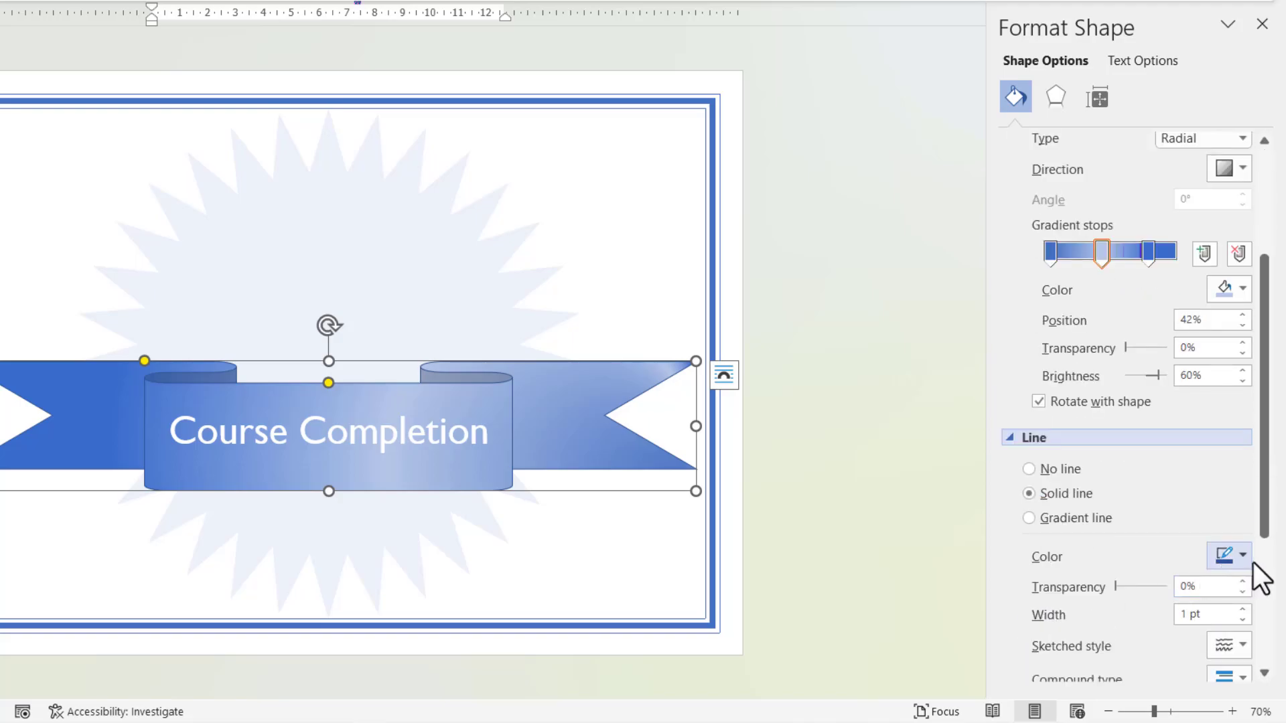
pyautogui.click(1243, 554)
pyautogui.click(1189, 325)
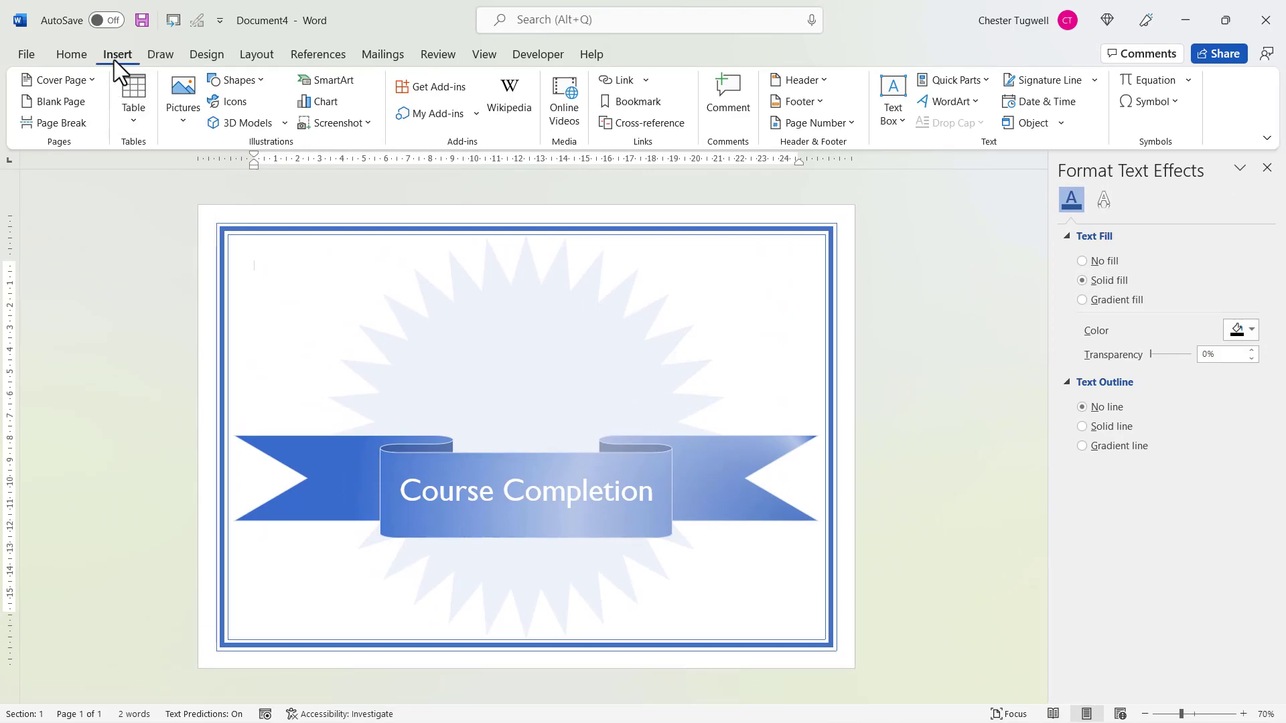
# Search stock images for 'certifi' and insert the blue rosette image.
pyautogui.click(236, 106)
pyautogui.click(196, 136)
pyautogui.click(221, 179)
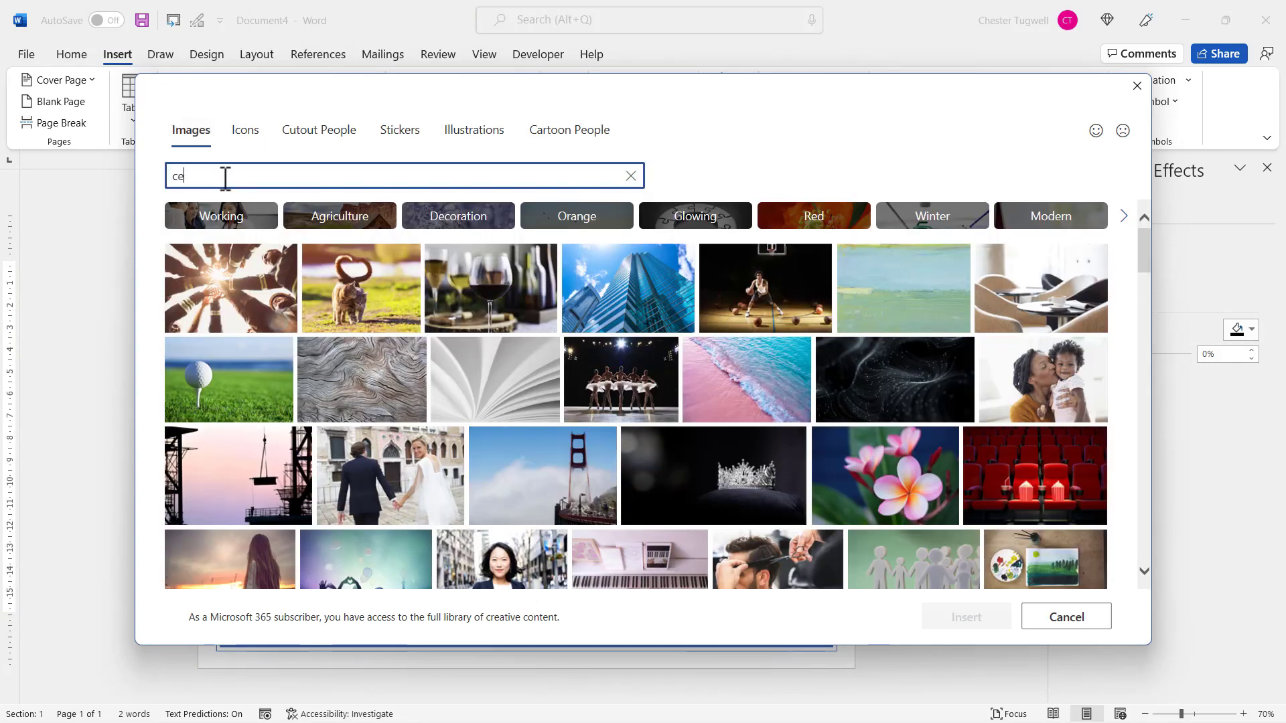
pyautogui.write('certificate')
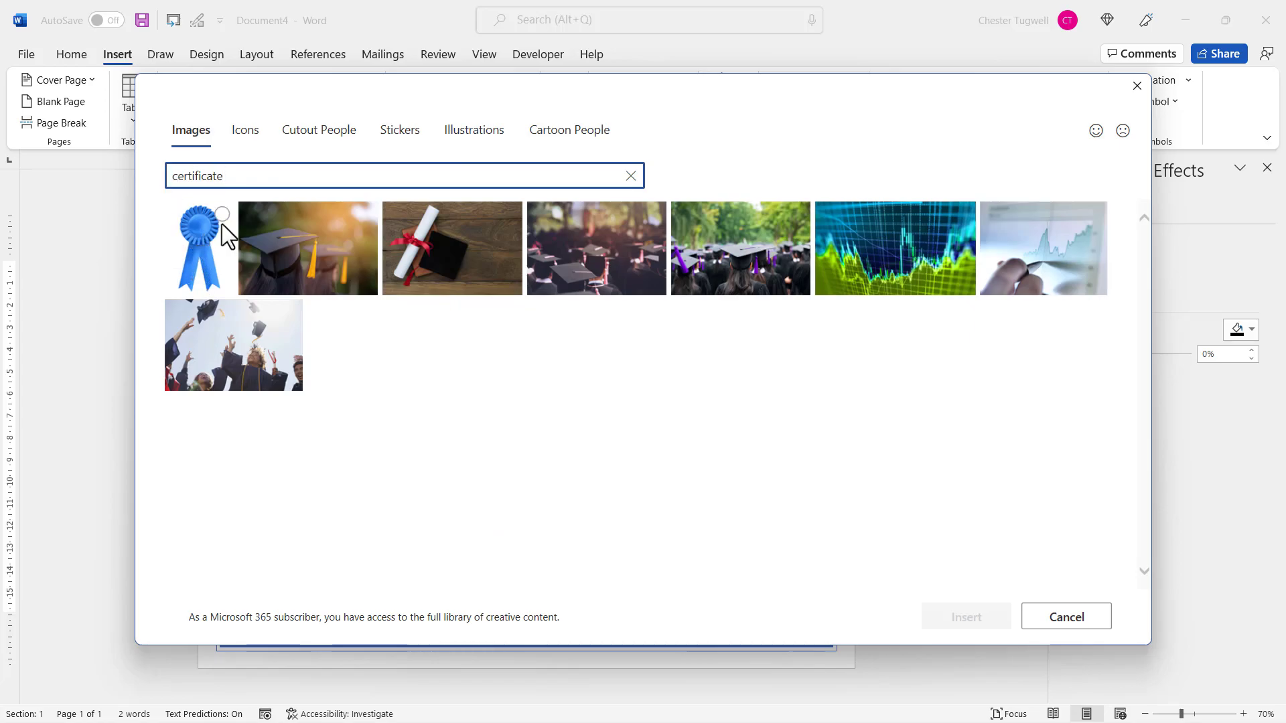
pyautogui.click(226, 221)
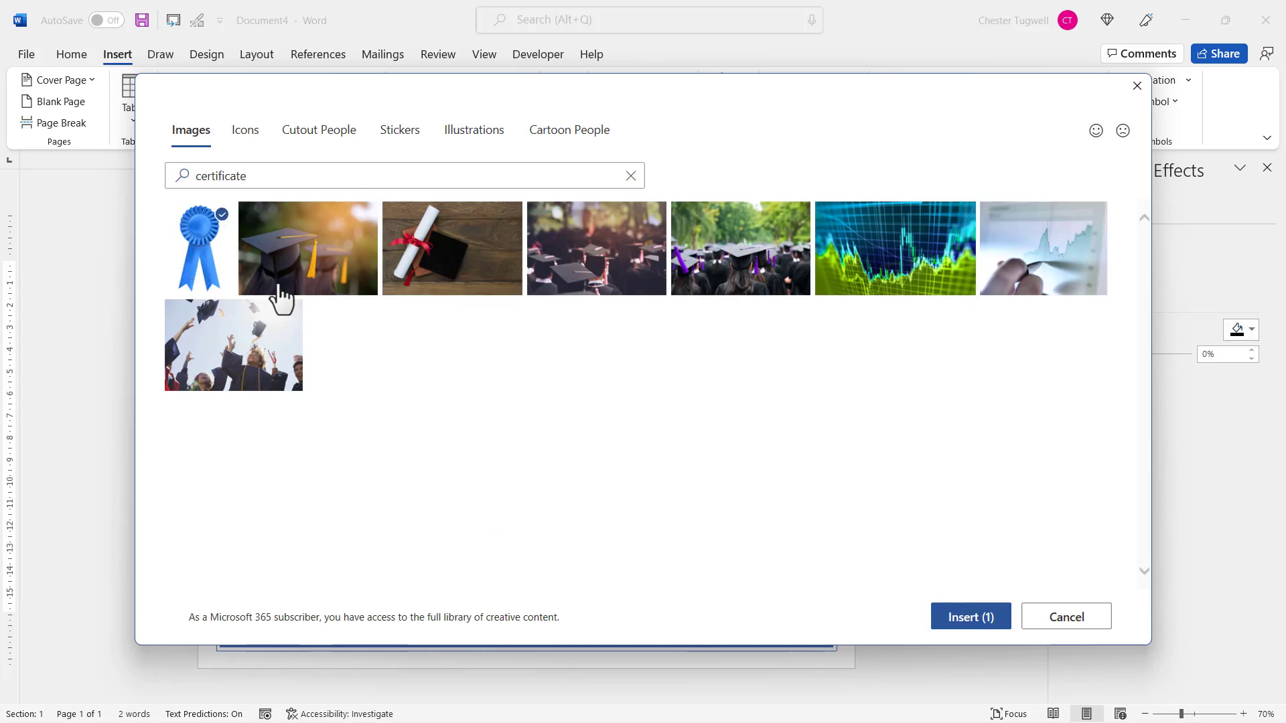
pyautogui.click(946, 616)
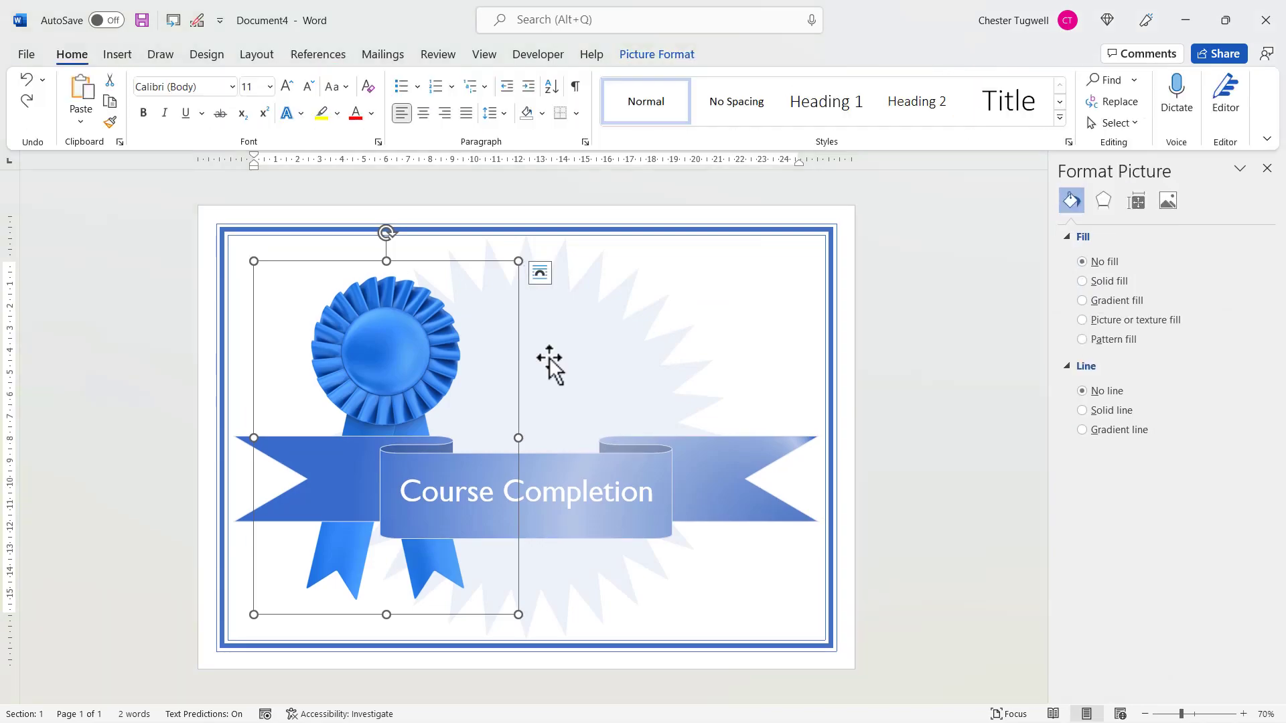
# Set the rosette to Behind Text, resize it and move it to the top-right corner.
pyautogui.click(544, 279)
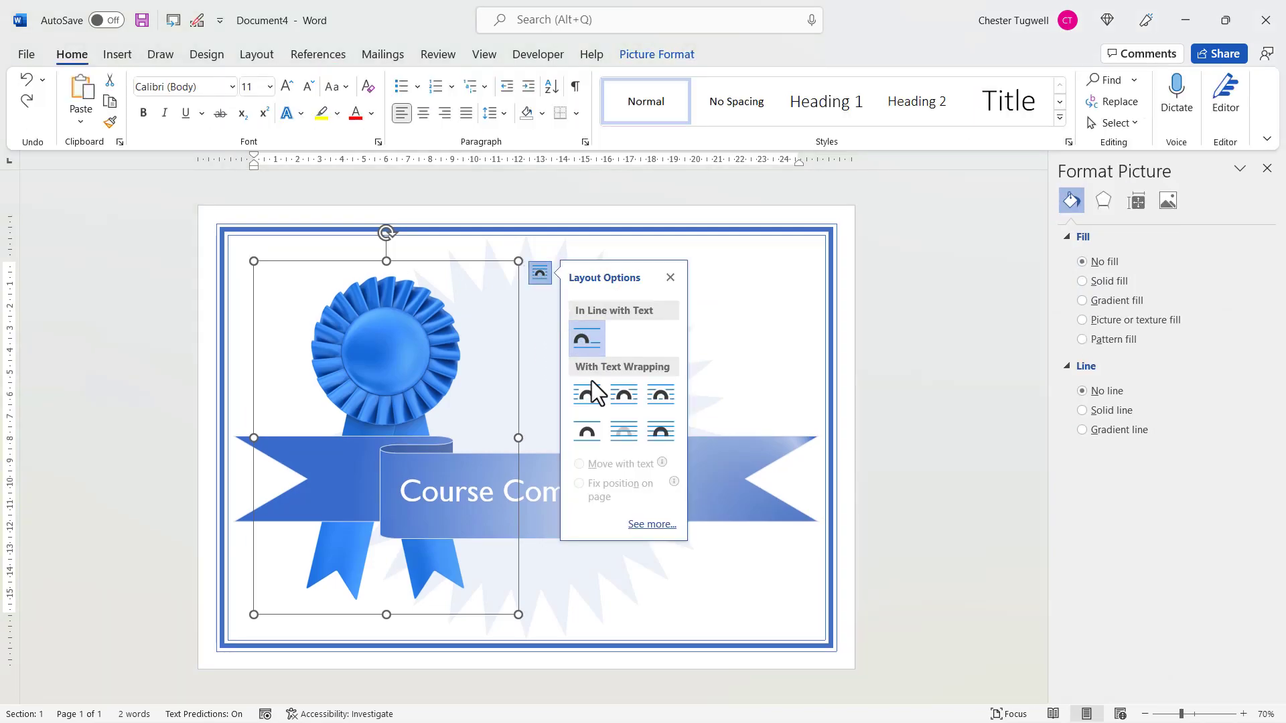
pyautogui.click(620, 437)
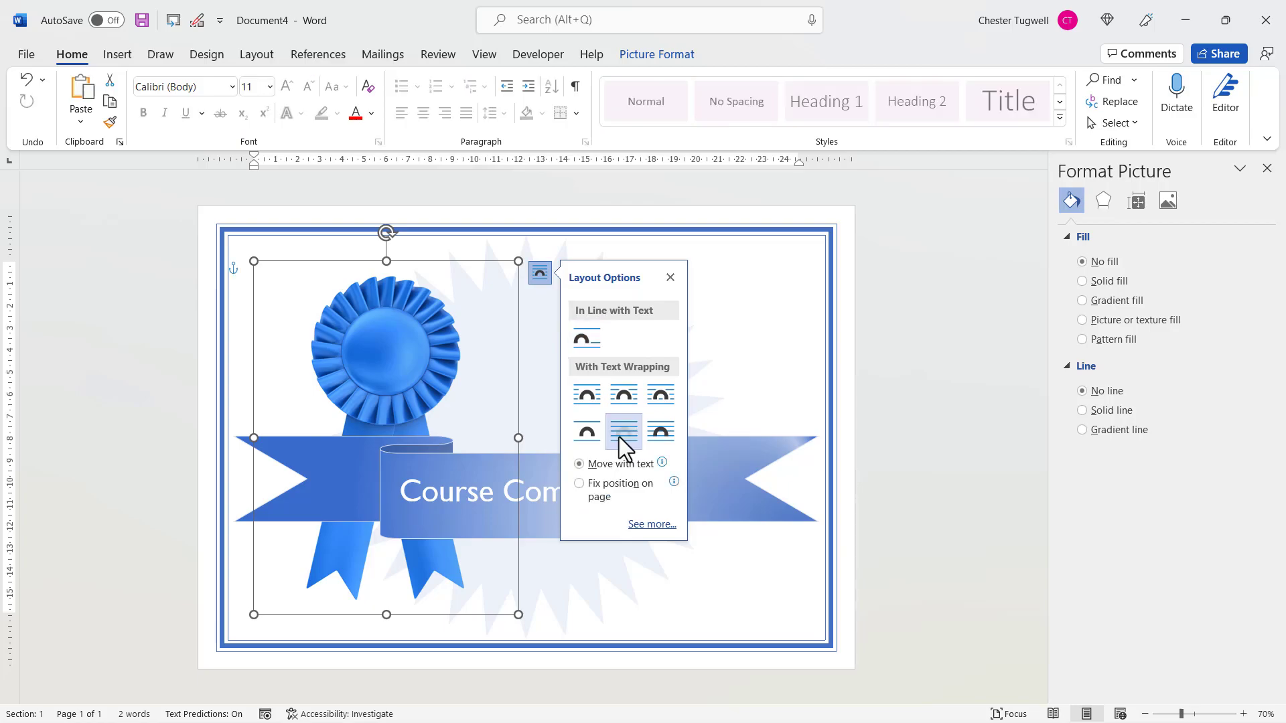
pyautogui.moveTo(518, 614); pyautogui.dragTo(371, 384)
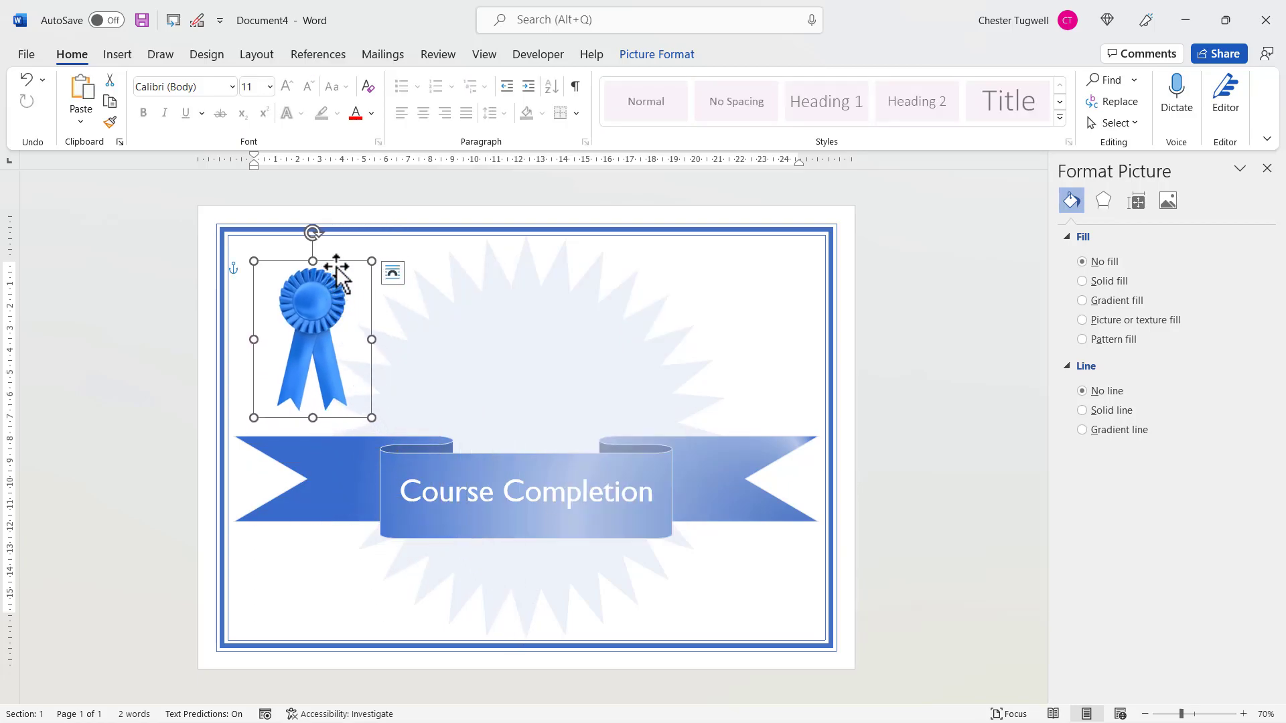
pyautogui.moveTo(342, 263); pyautogui.dragTo(769, 258)
pyautogui.moveTo(685, 418); pyautogui.dragTo(662, 458)
pyautogui.moveTo(757, 261); pyautogui.dragTo(758, 246)
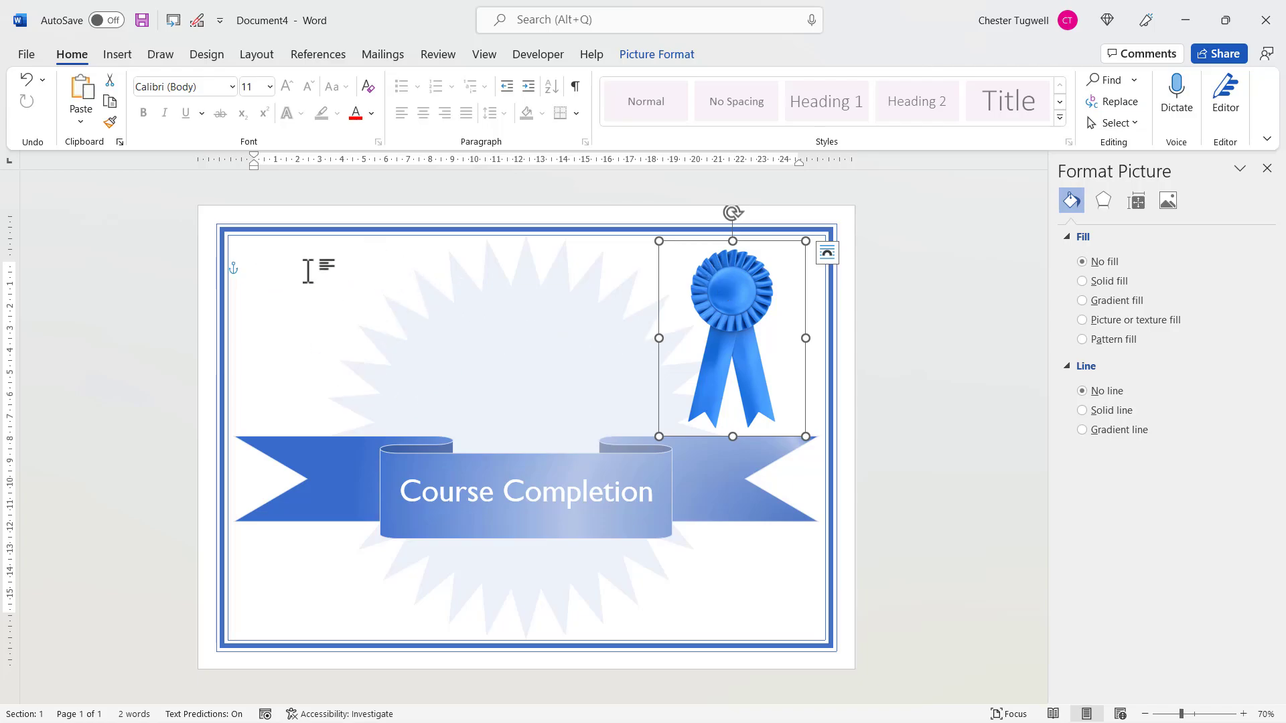
# Draw a text box across the top left and type 'Blue Pecan Computer Training'.
pyautogui.click(121, 59)
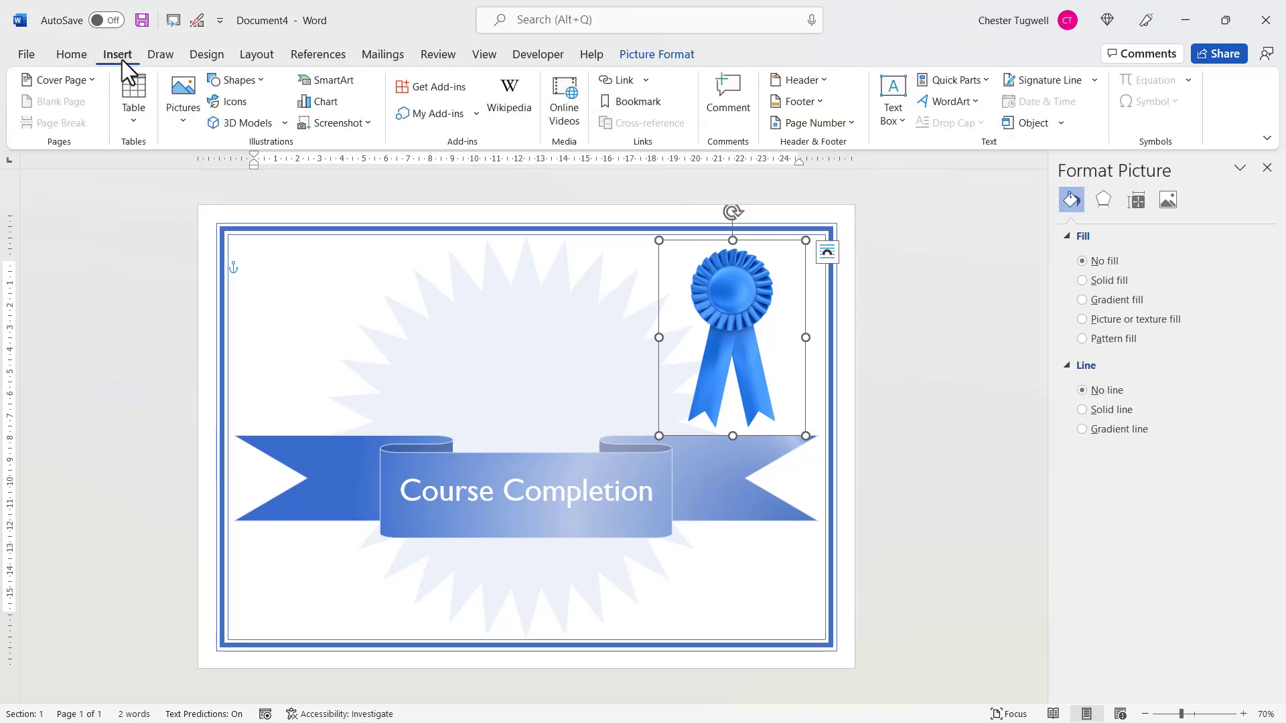
pyautogui.click(904, 116)
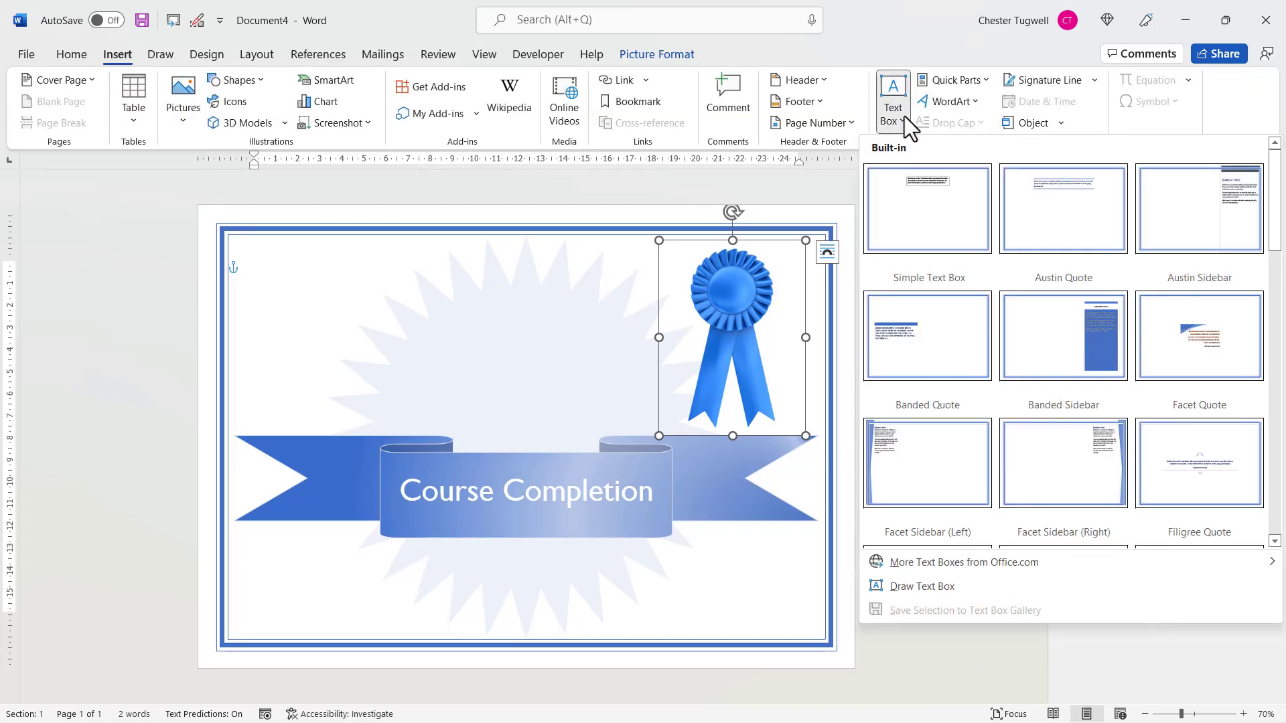
pyautogui.click(915, 589)
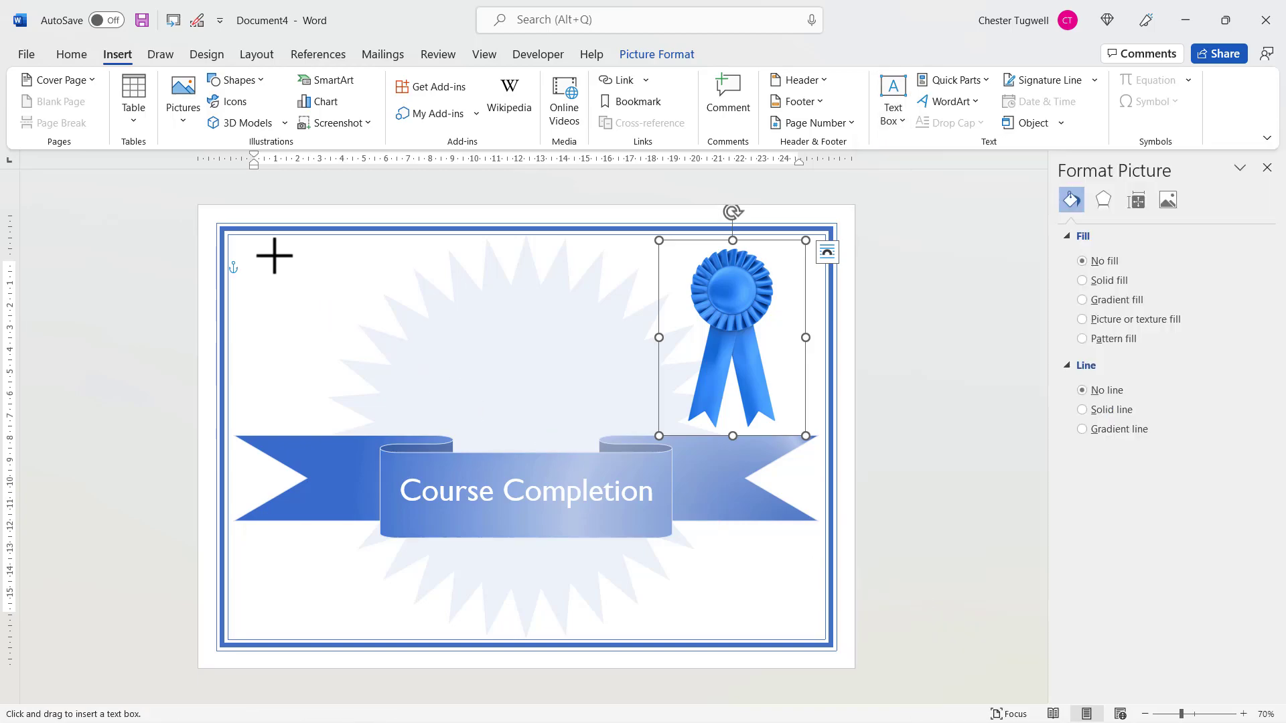
pyautogui.moveTo(248, 248); pyautogui.dragTo(607, 293)
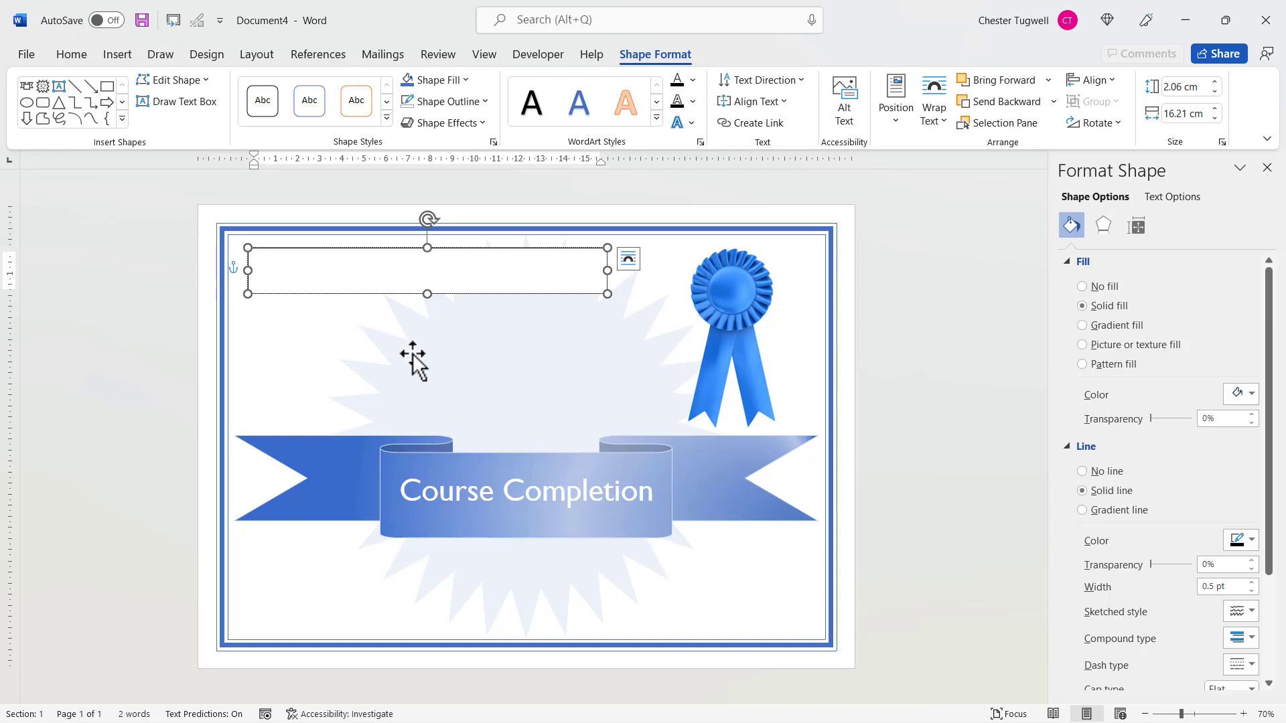
pyautogui.write('Blue')
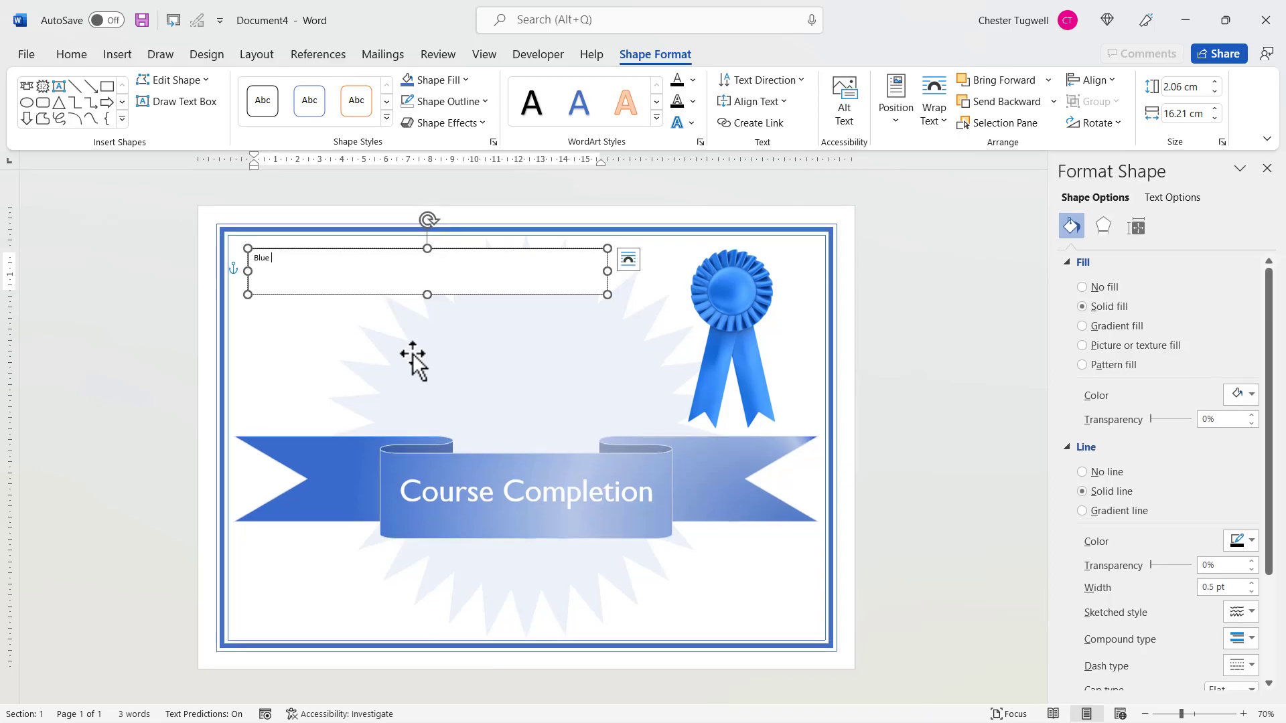
pyautogui.write(' Pecan Computer Training Ltd')
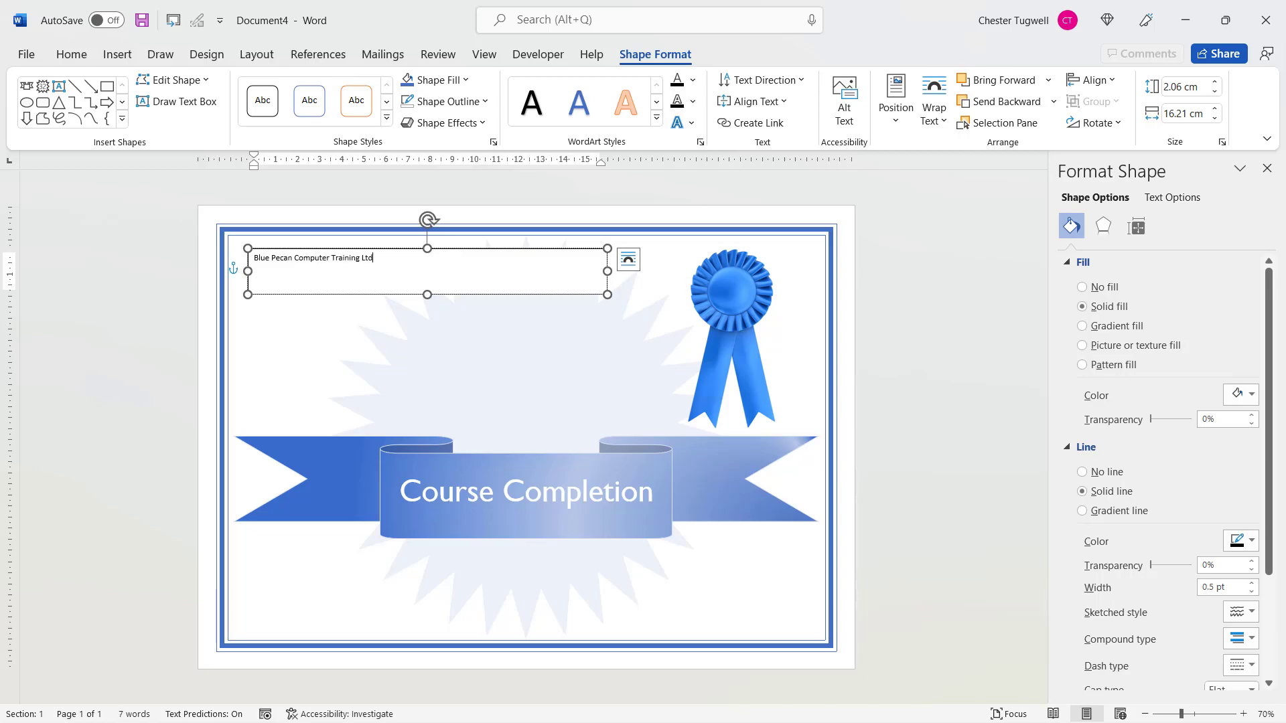
# Format the company name text as blue Gill Sans MT at 28 pt.
pyautogui.hotkey('ctrl', 'a')
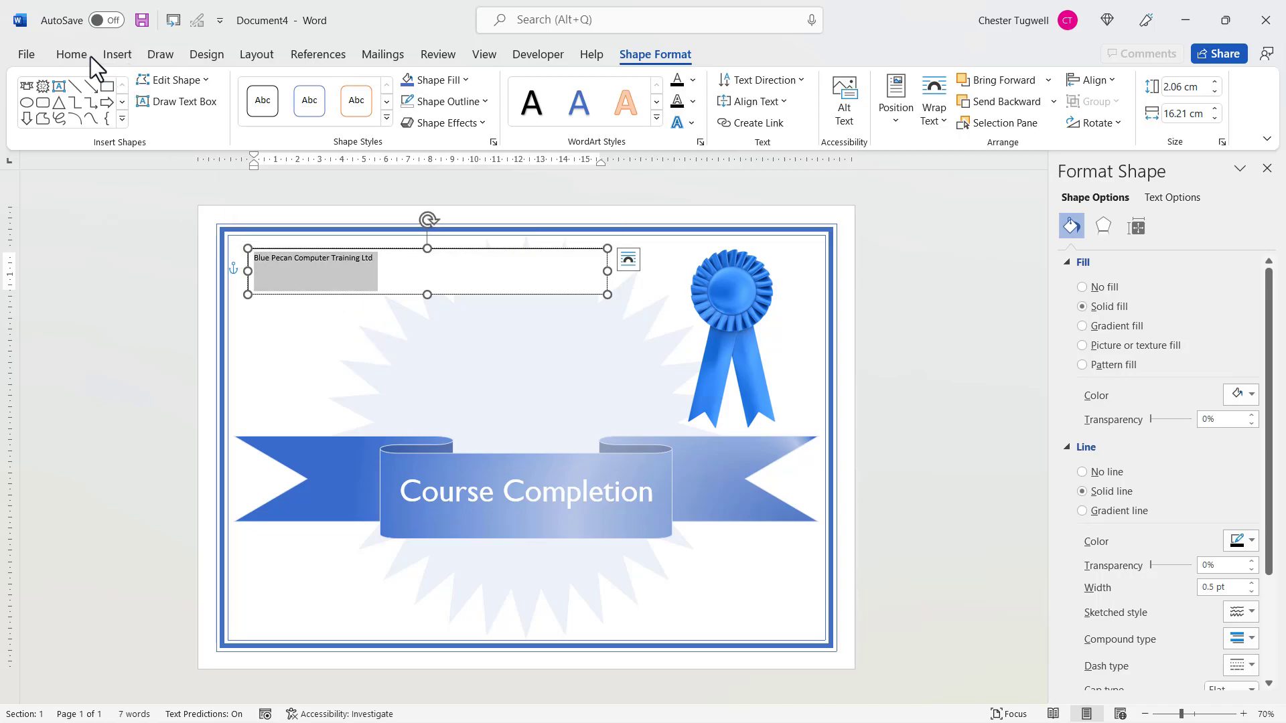
pyautogui.click(75, 54)
pyautogui.click(231, 86)
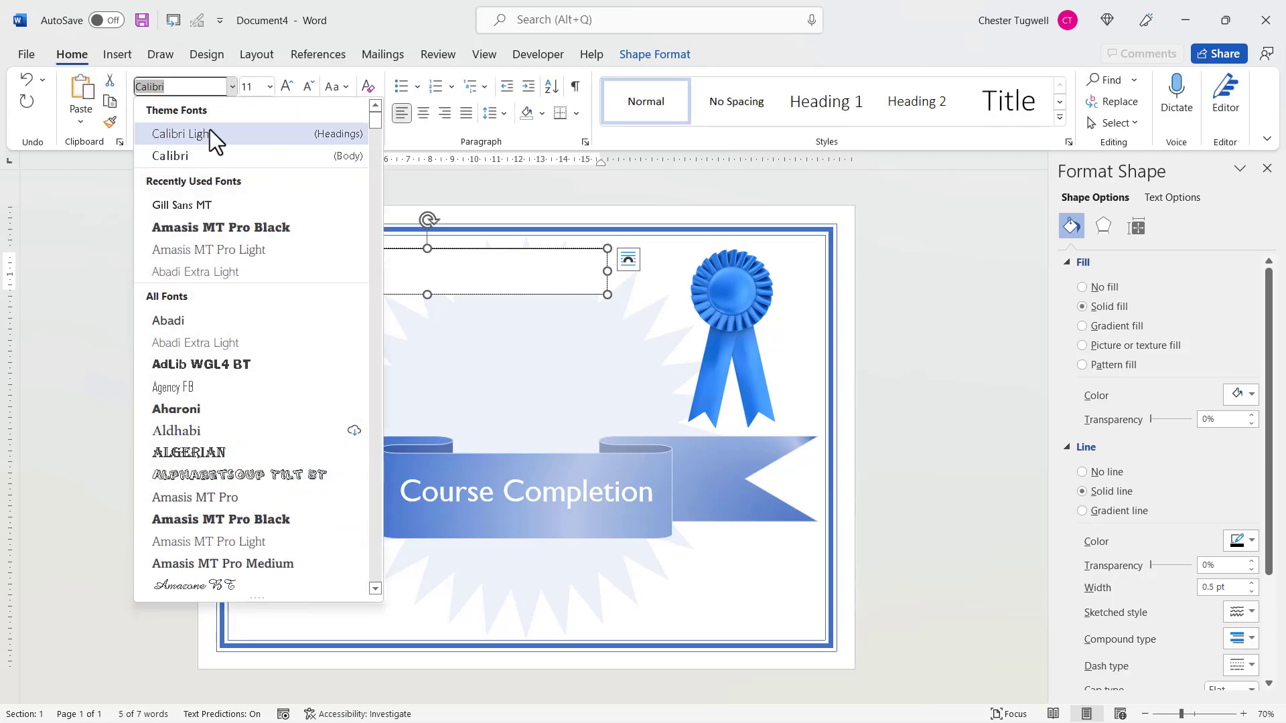
pyautogui.click(194, 205)
pyautogui.click(287, 87)
pyautogui.click(287, 86)
pyautogui.click(287, 87)
pyautogui.click(287, 87)
pyautogui.click(287, 87)
pyautogui.click(287, 86)
pyautogui.click(287, 86)
pyautogui.click(286, 86)
pyautogui.click(287, 86)
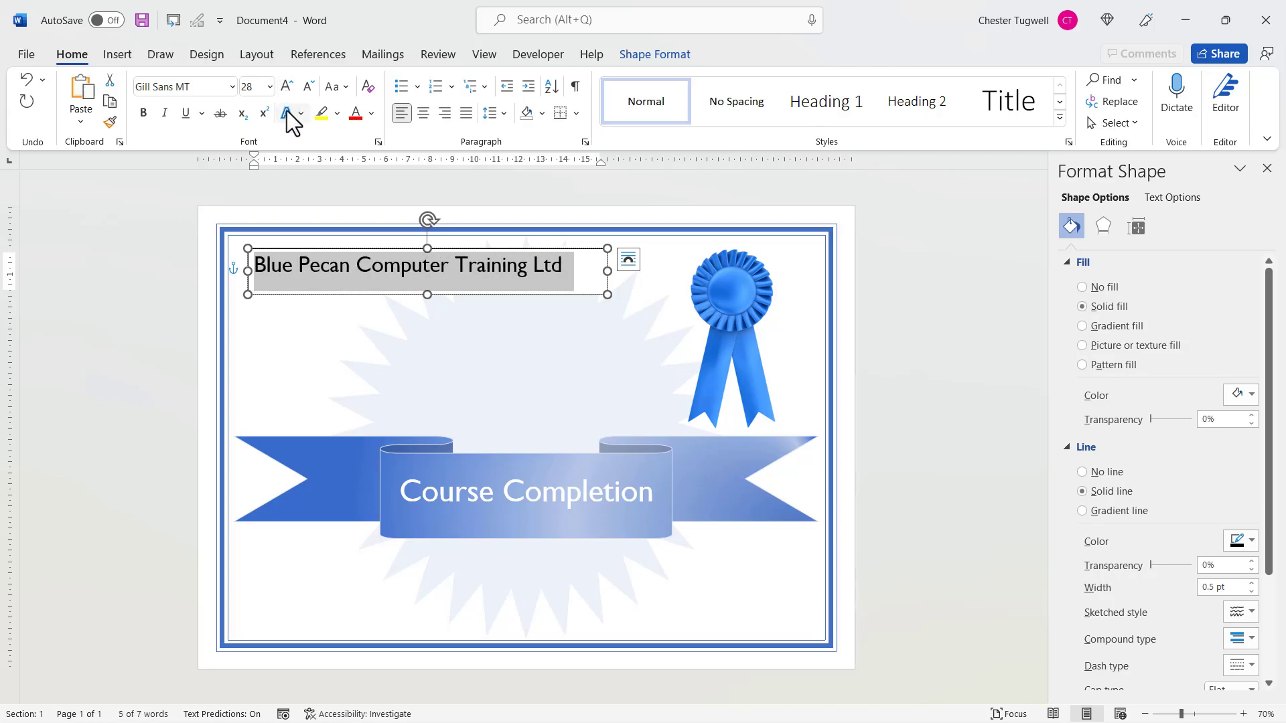
pyautogui.click(372, 114)
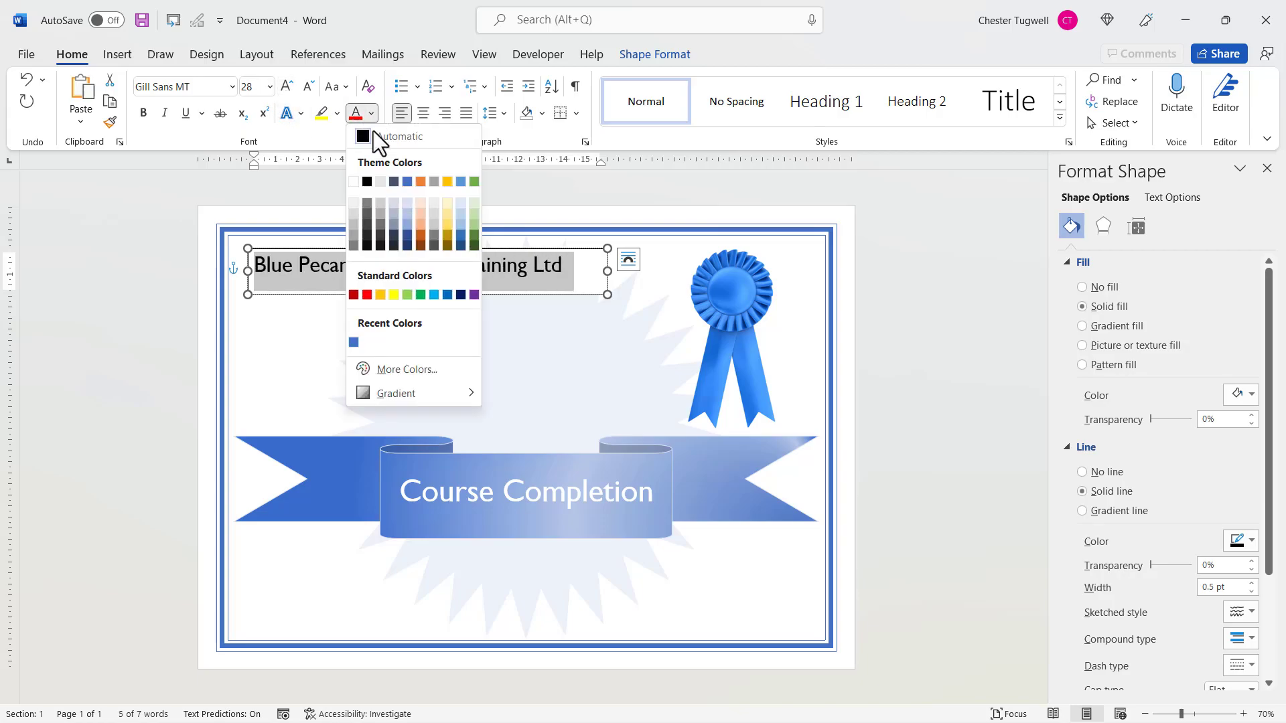
pyautogui.click(407, 181)
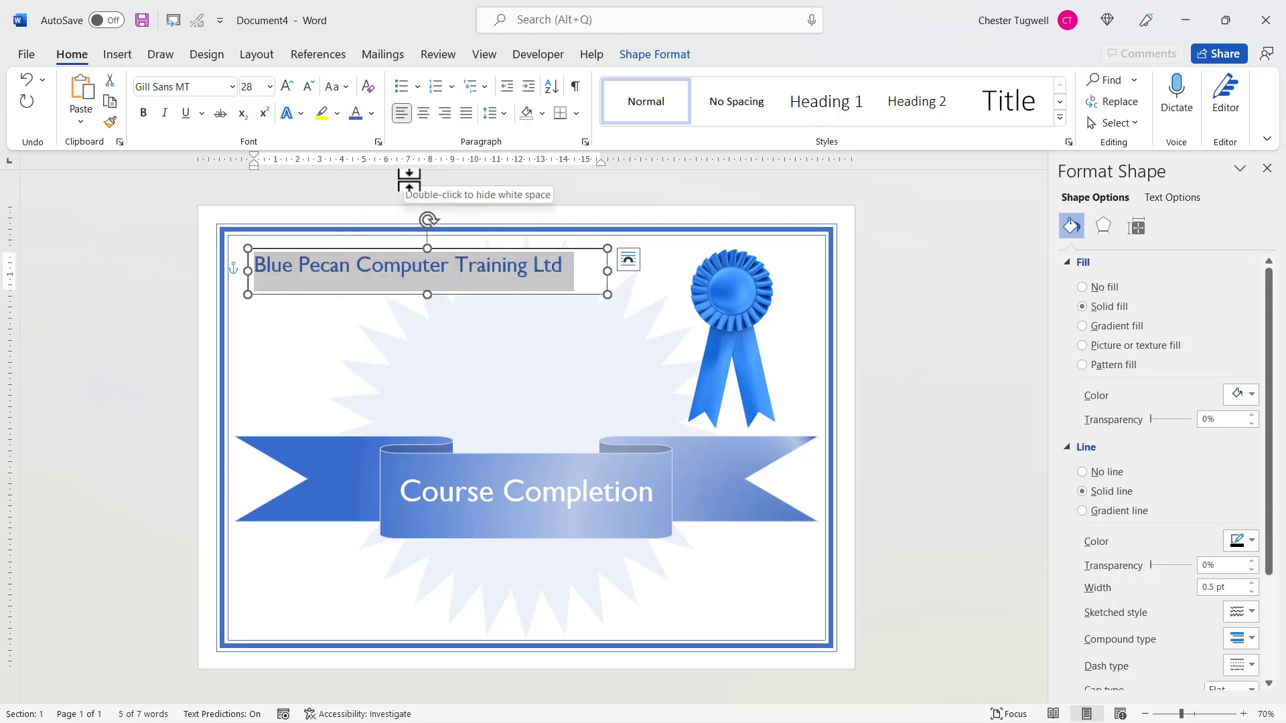
# Set the company name text box's outline to No Outline.
pyautogui.click(425, 290)
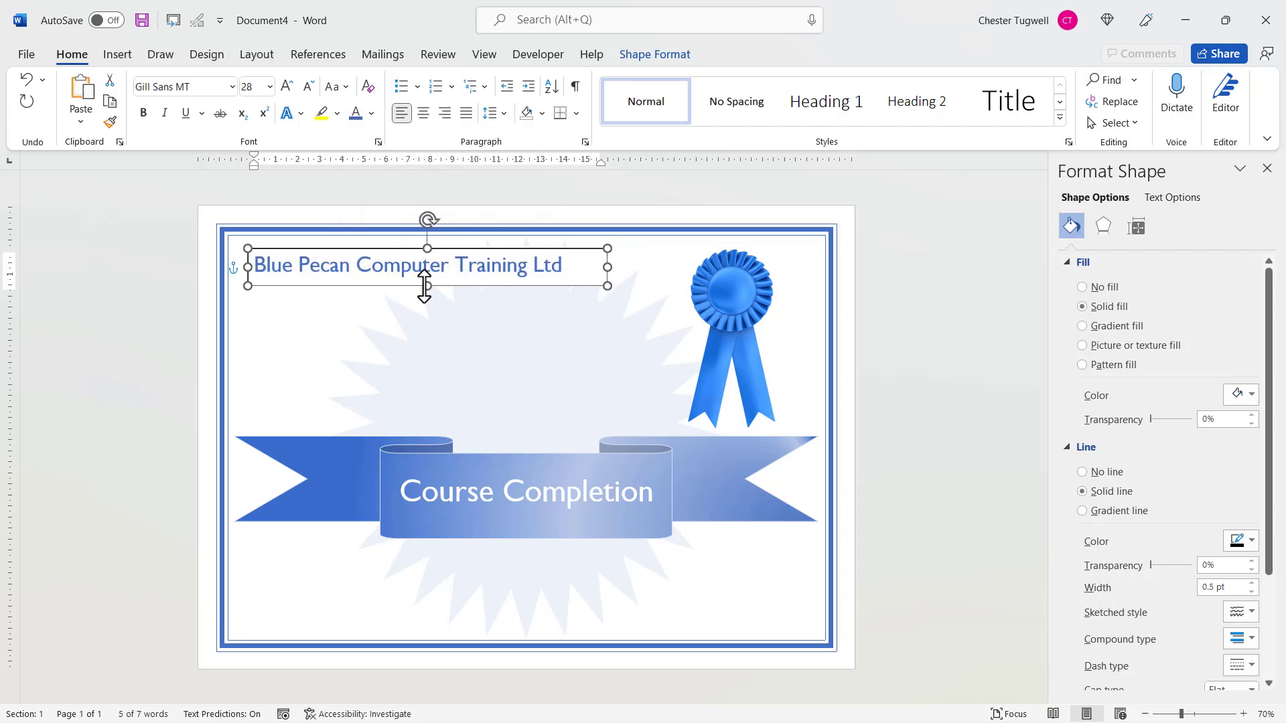
pyautogui.click(402, 318)
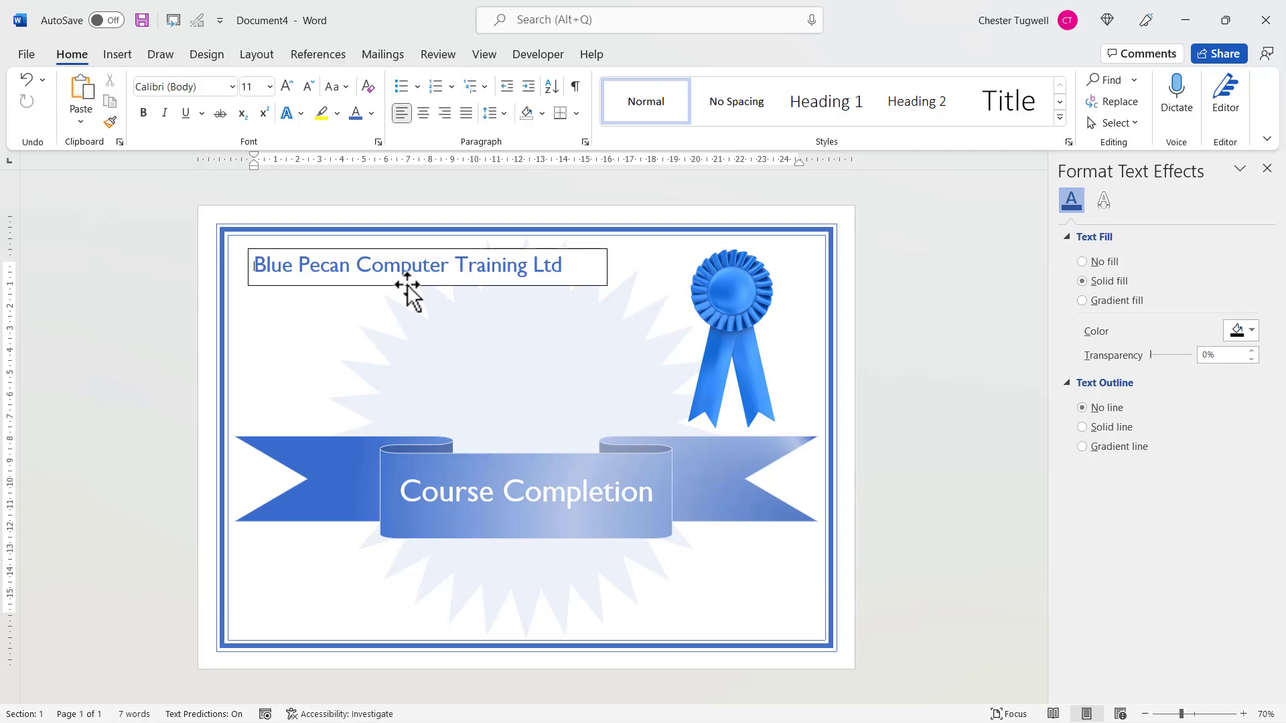
pyautogui.click(407, 285)
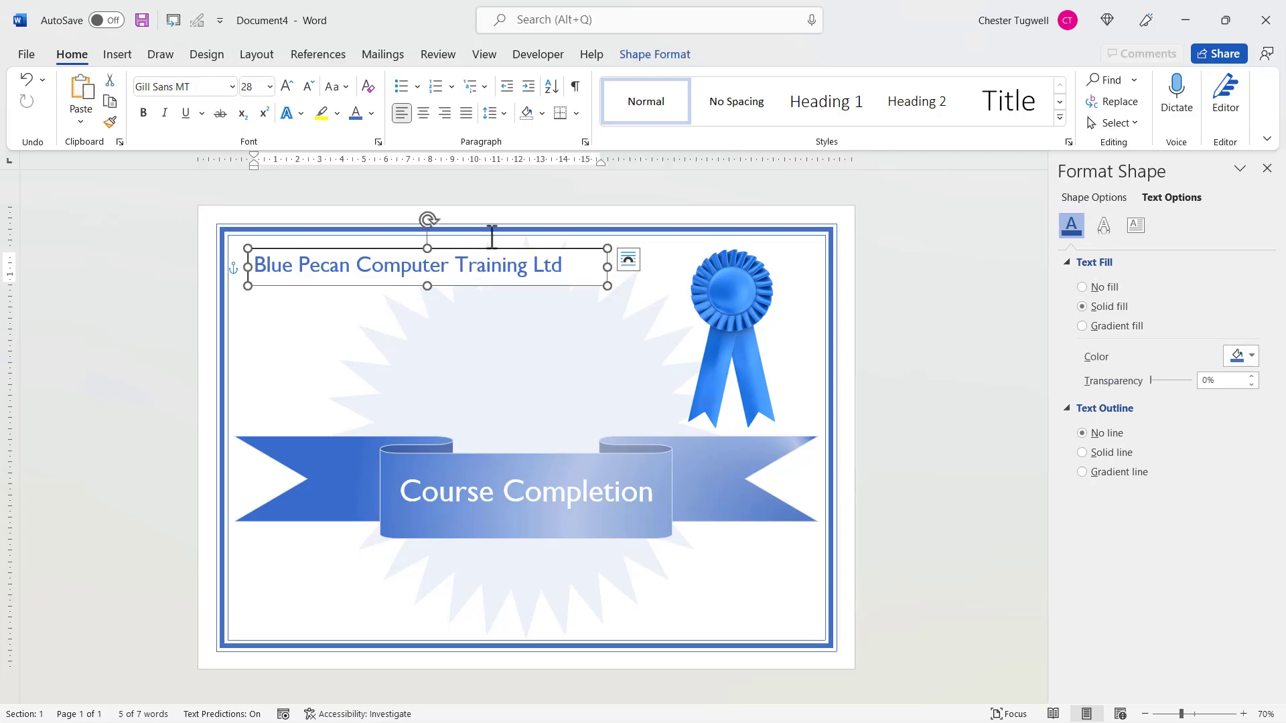
pyautogui.click(660, 55)
pyautogui.click(484, 101)
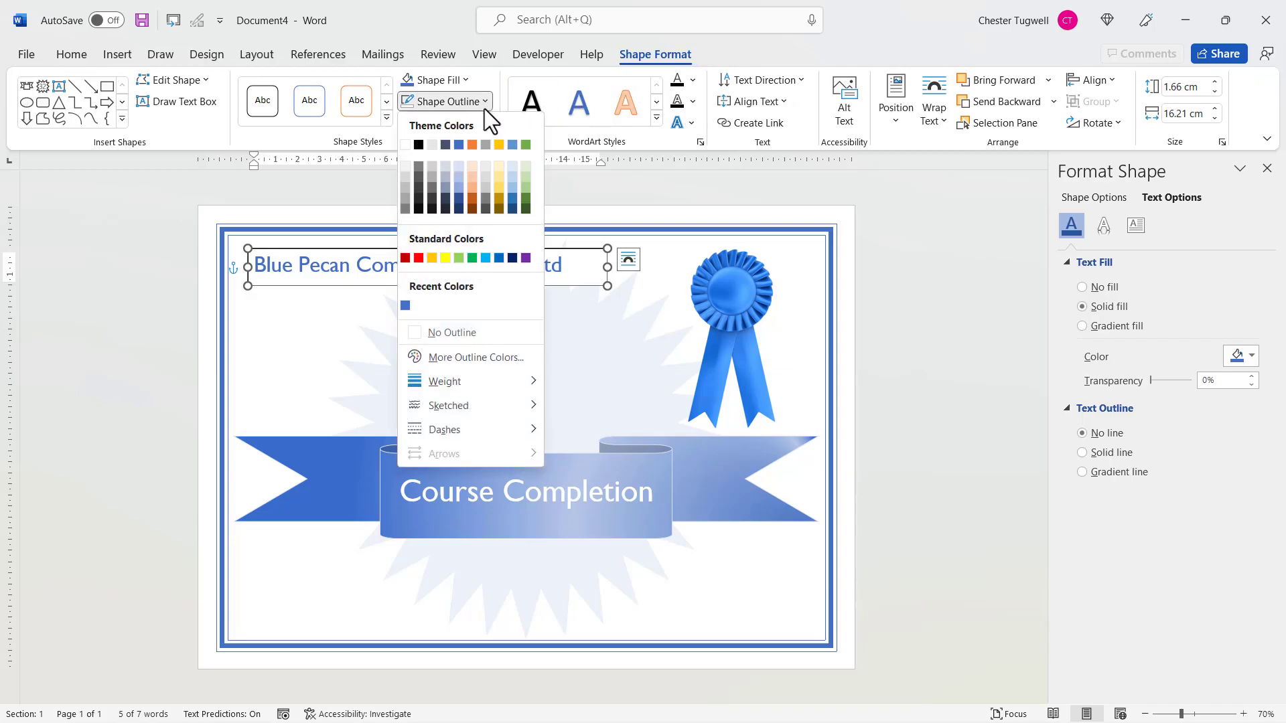
pyautogui.click(431, 337)
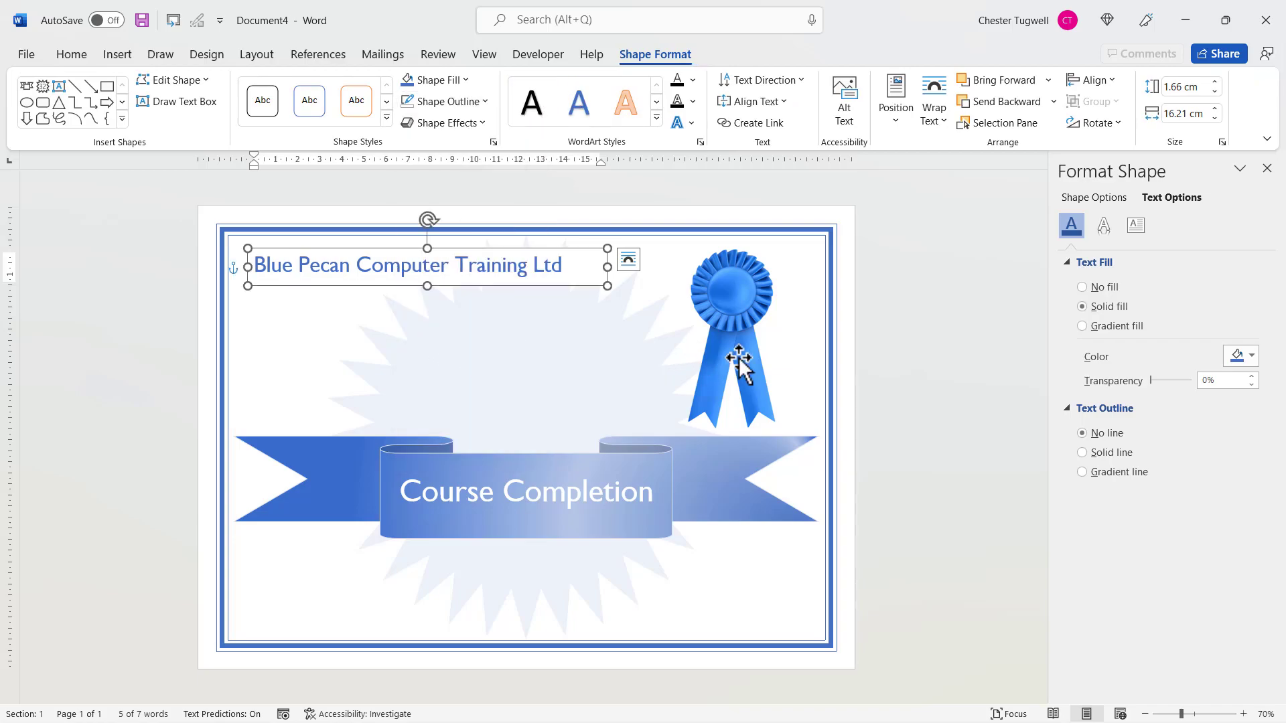
pyautogui.click(531, 367)
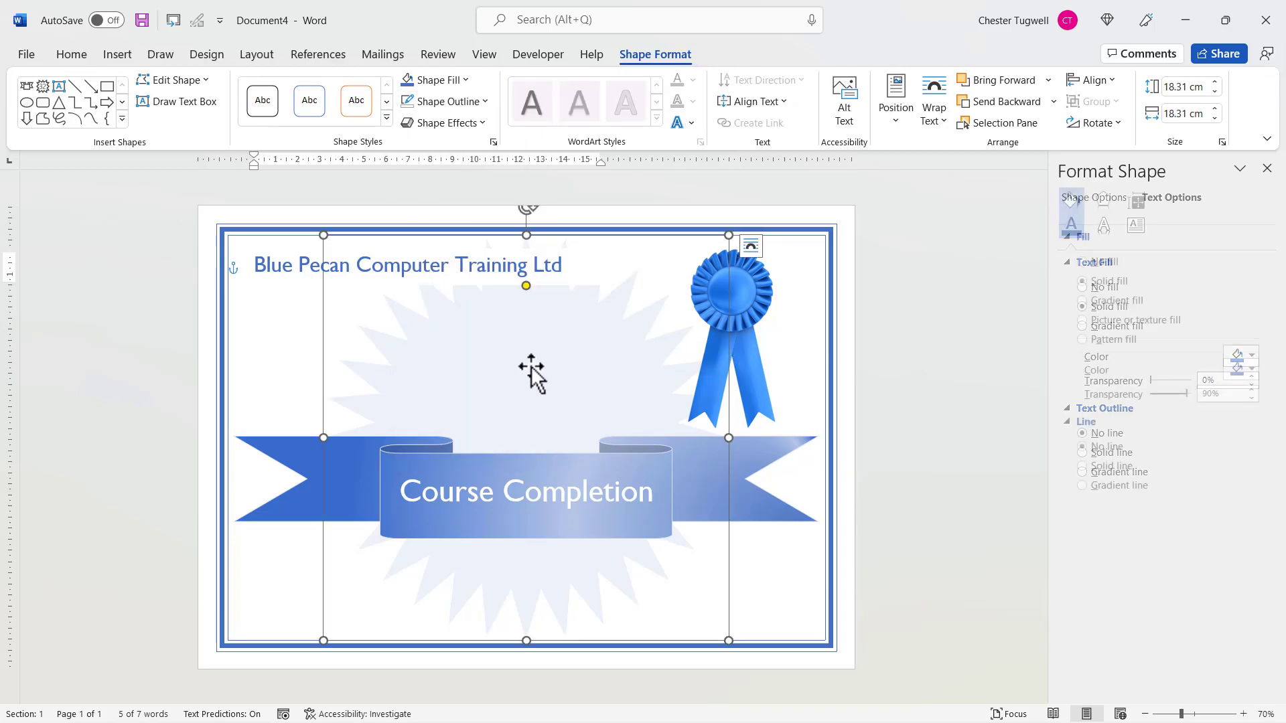
# Draw a text box below the company name and type '14 July 2022'.
pyautogui.click(274, 296)
pyautogui.click(118, 55)
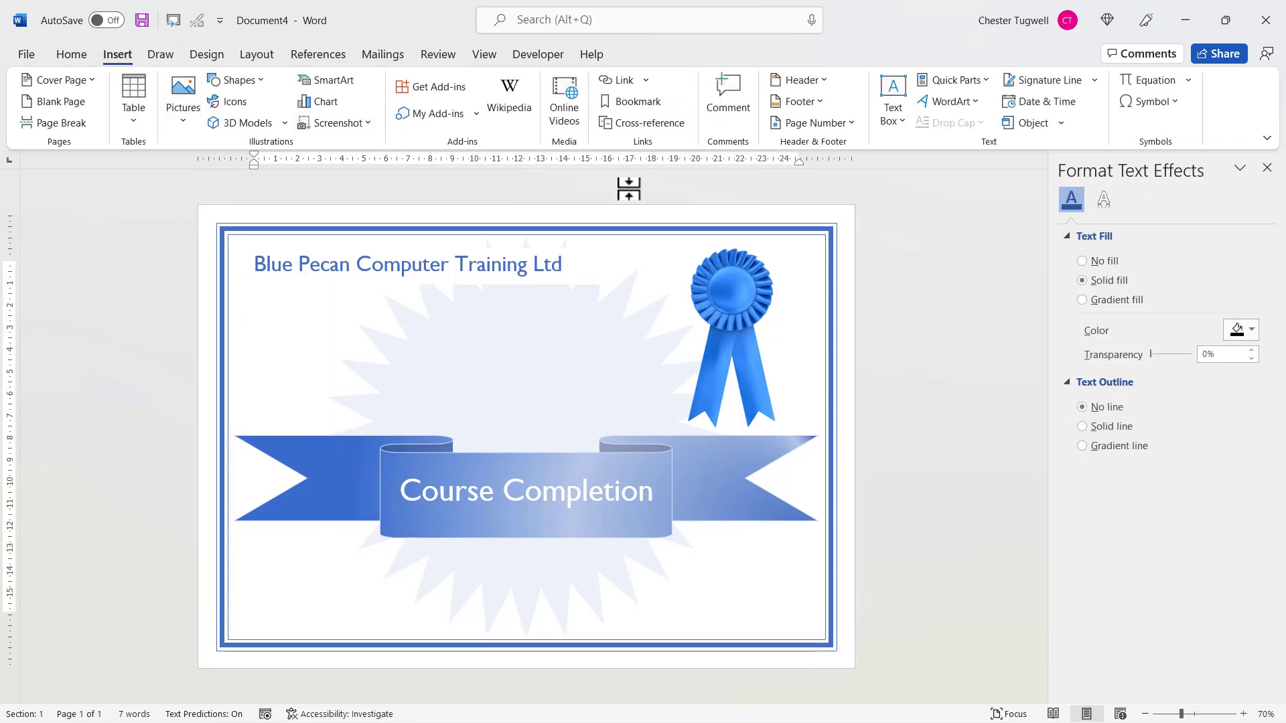
pyautogui.click(890, 118)
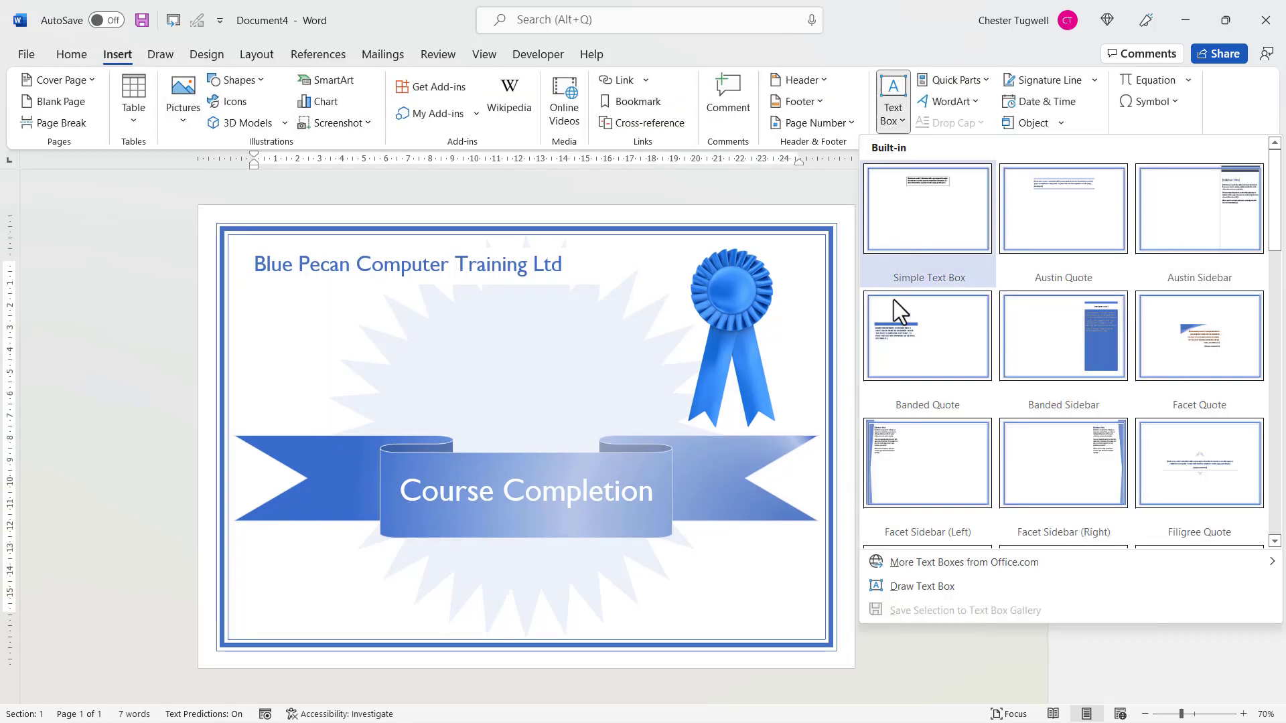
pyautogui.click(919, 588)
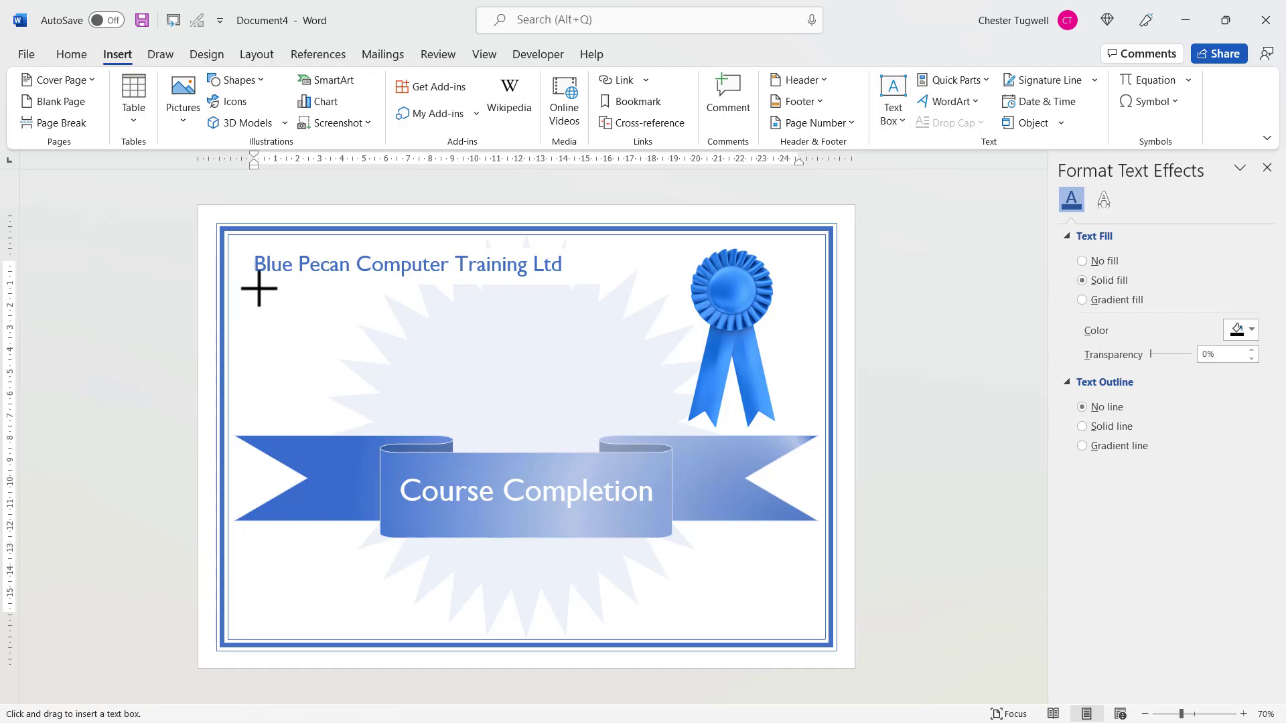
pyautogui.moveTo(255, 285); pyautogui.dragTo(434, 314)
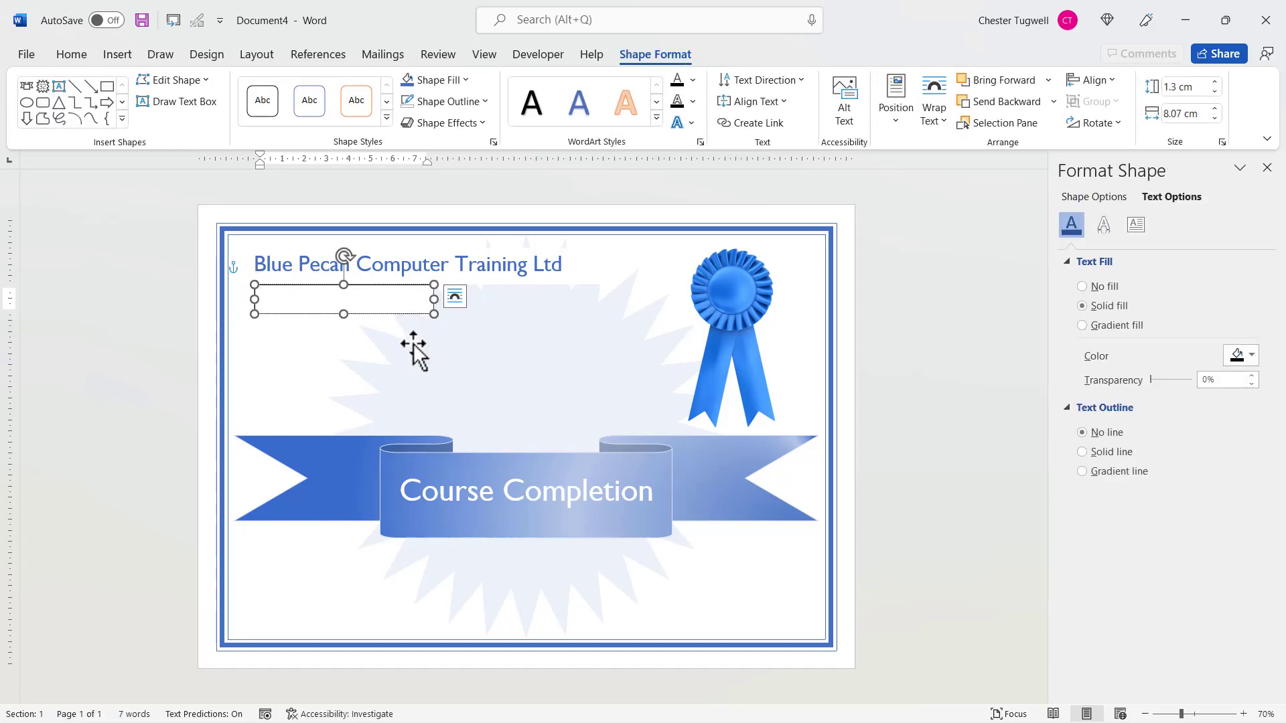
pyautogui.write('14 July 2022')
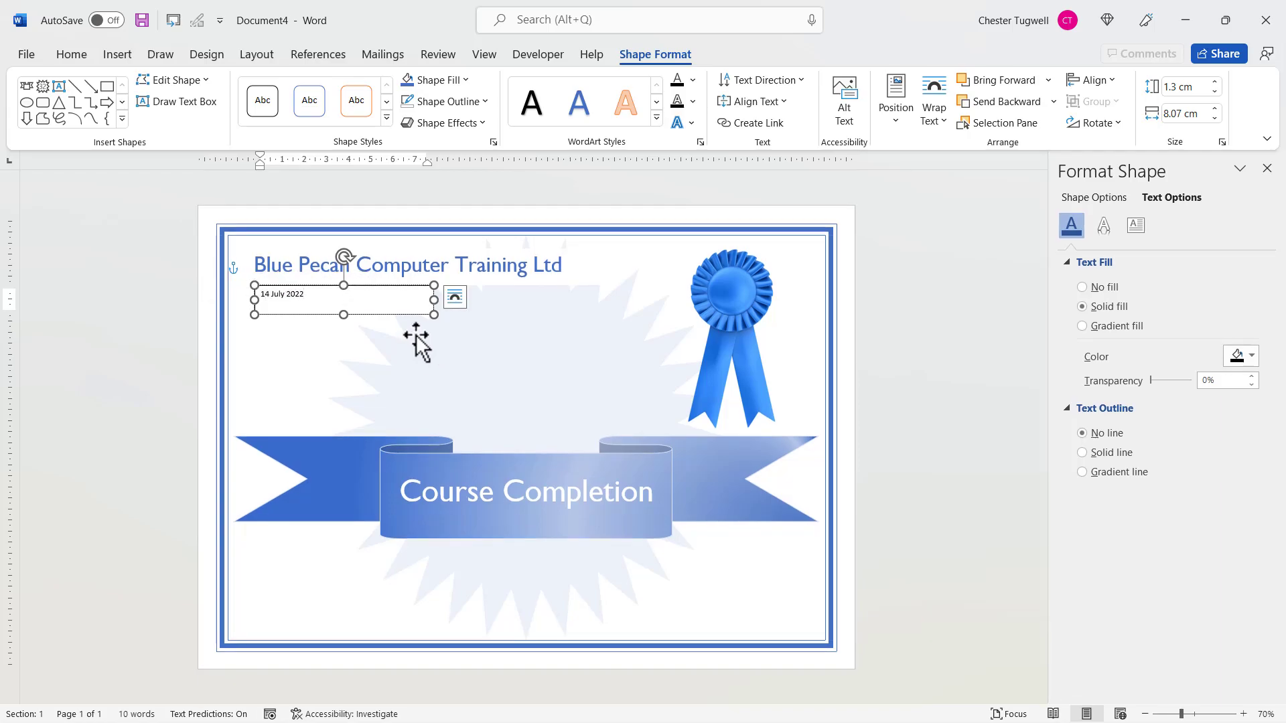
# Format the date as light blue Gill Sans MT at 20 pt.
pyautogui.click(396, 315)
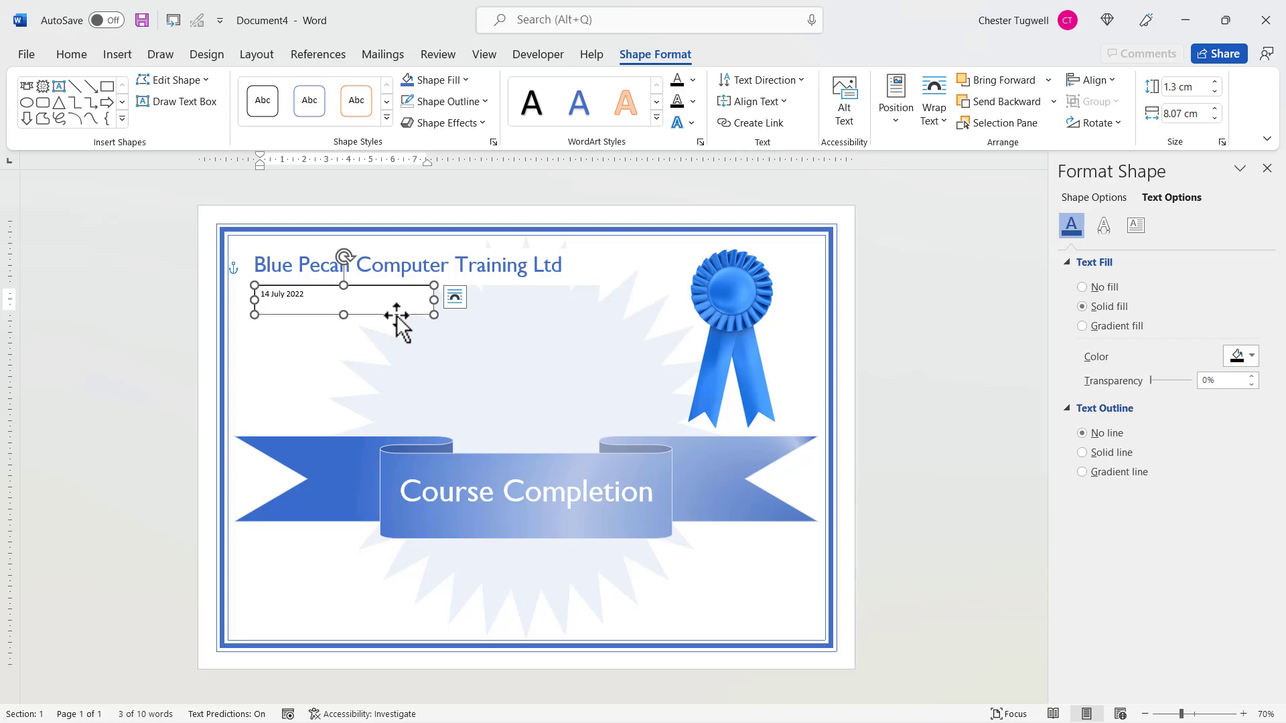
pyautogui.click(86, 57)
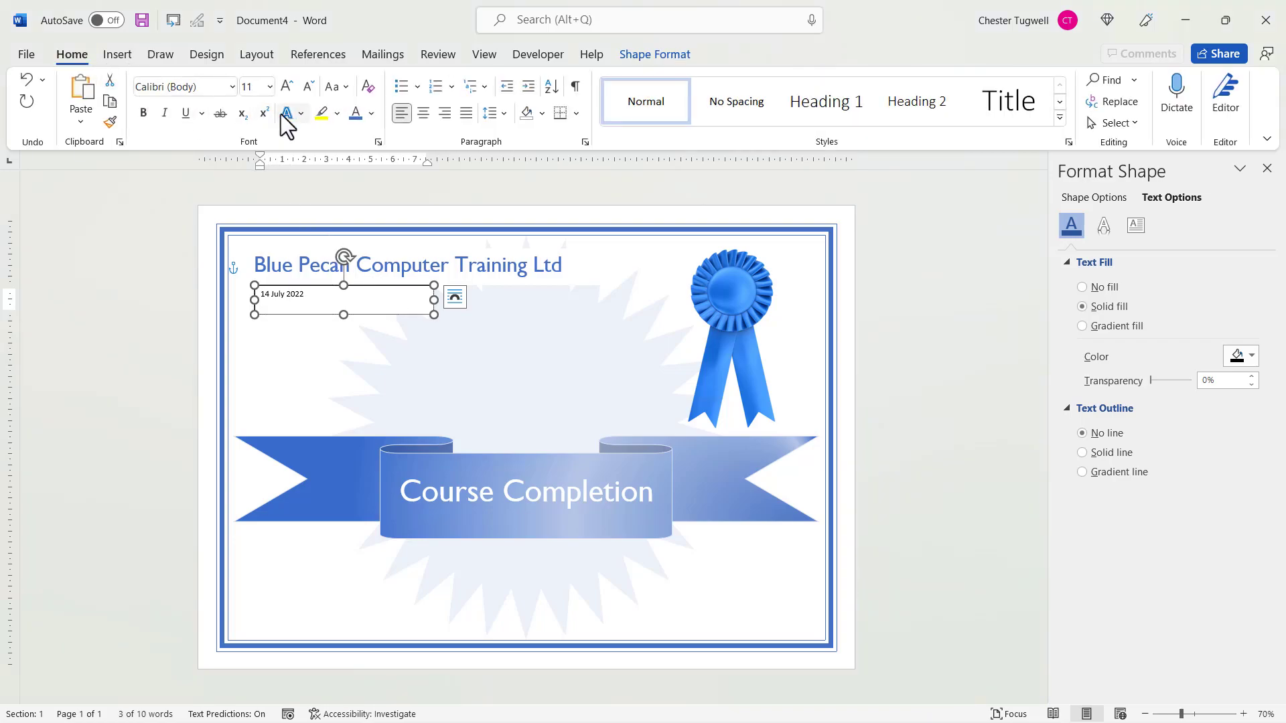
pyautogui.click(232, 87)
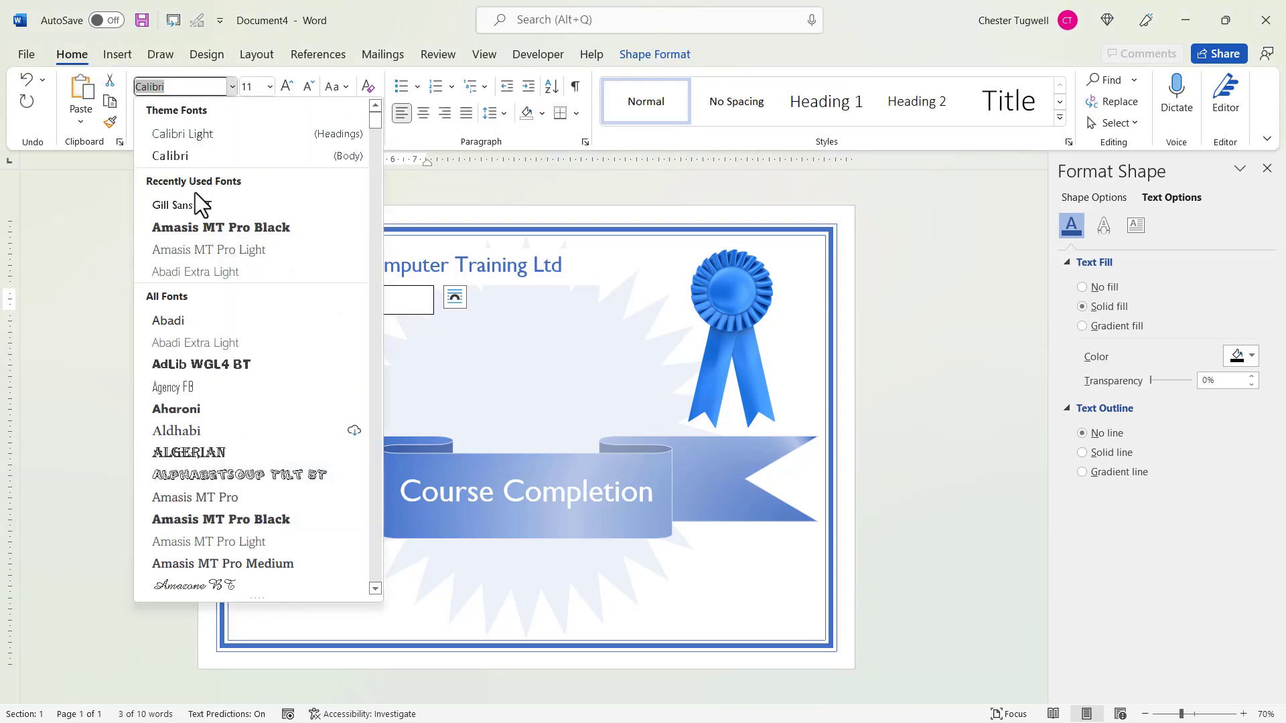
pyautogui.click(195, 202)
pyautogui.click(284, 88)
pyautogui.click(284, 87)
pyautogui.click(284, 87)
pyautogui.click(284, 88)
pyautogui.click(371, 114)
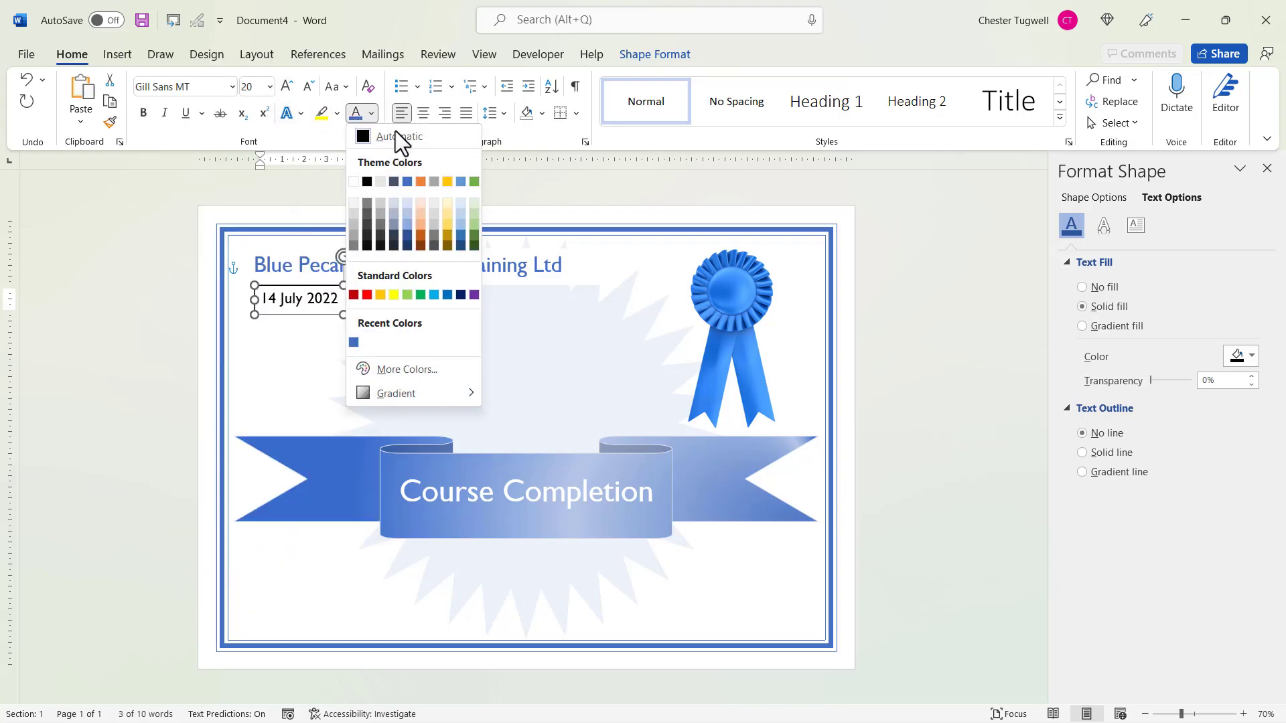
pyautogui.click(406, 226)
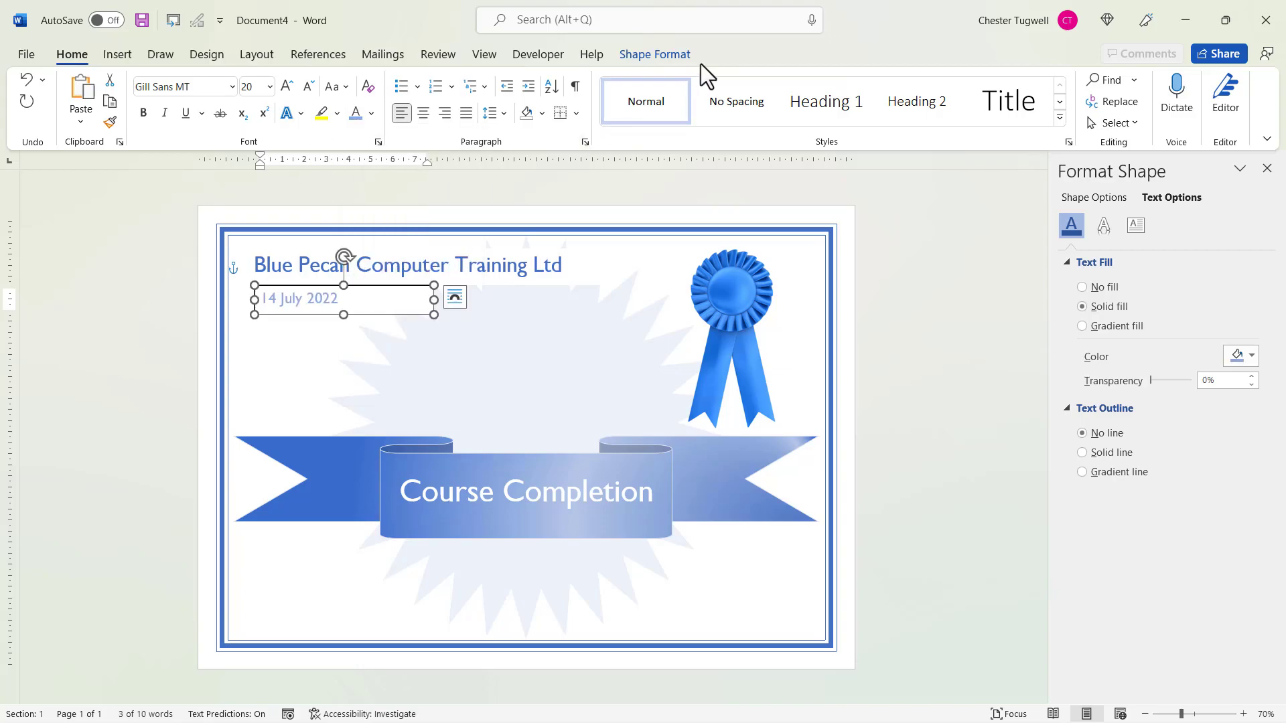
pyautogui.click(683, 56)
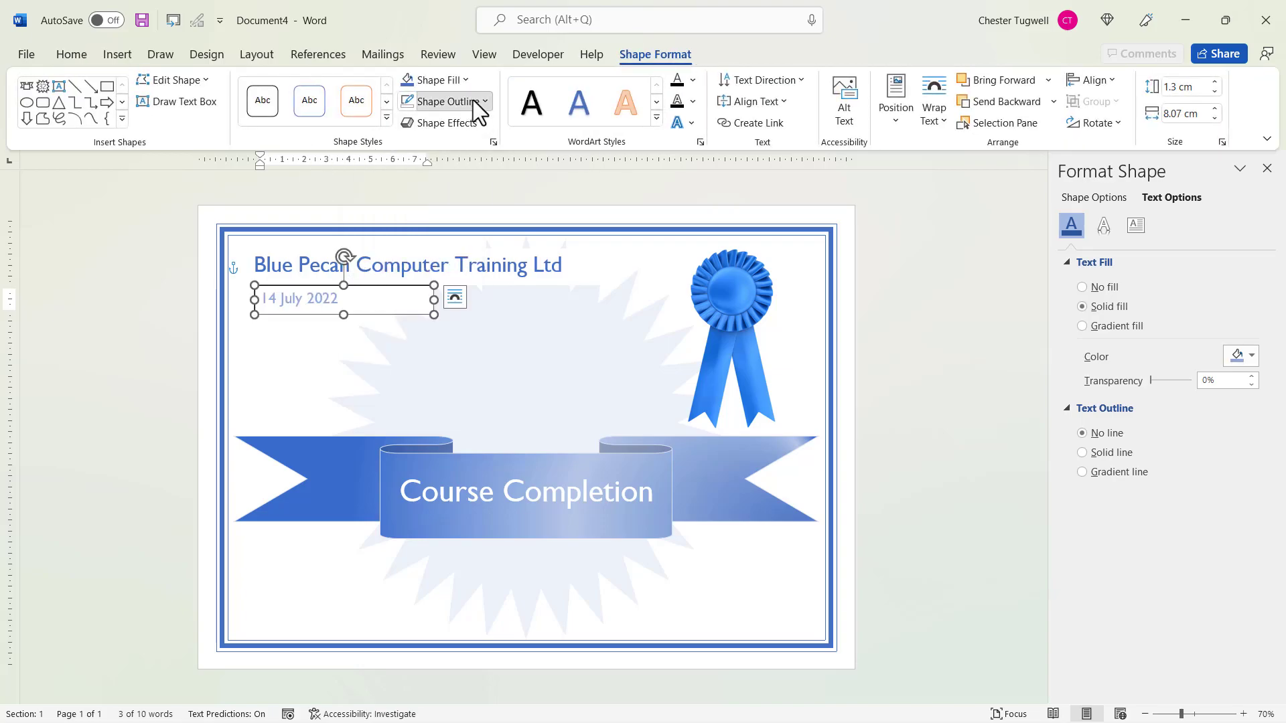
# Set the date text box's outline to No Outline.
pyautogui.click(485, 101)
pyautogui.click(432, 330)
pyautogui.click(287, 351)
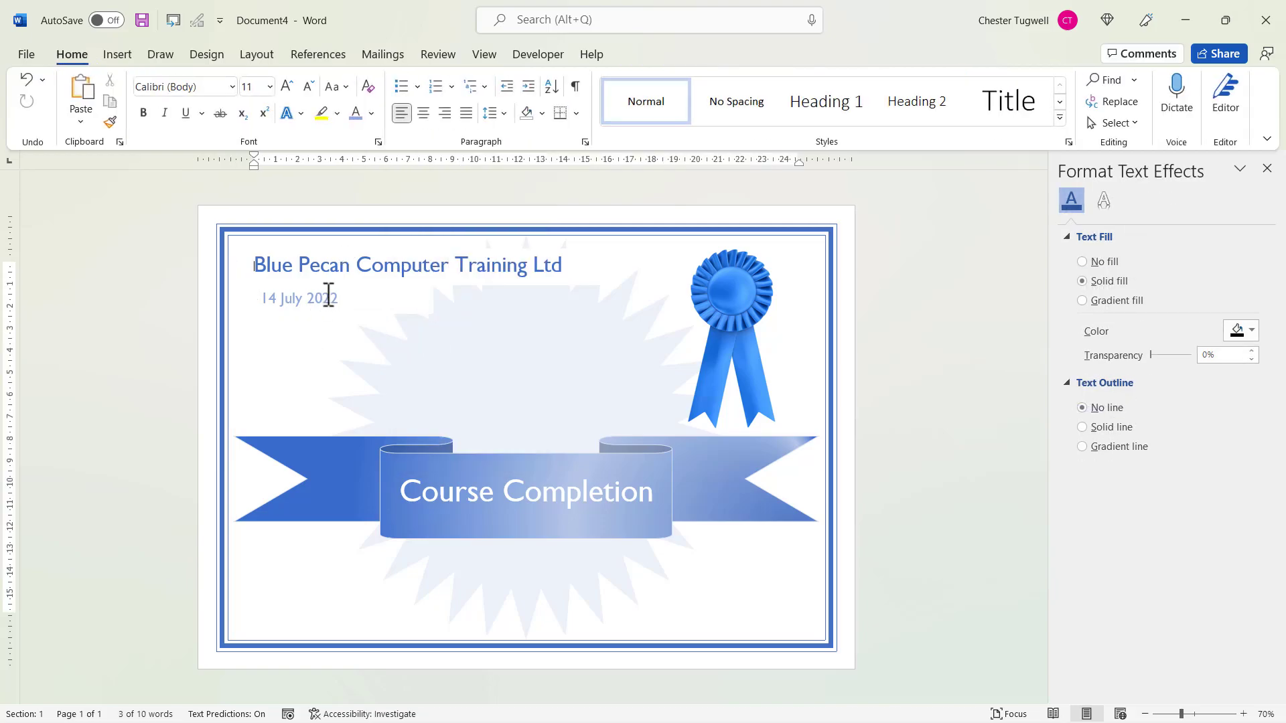
pyautogui.click(389, 270)
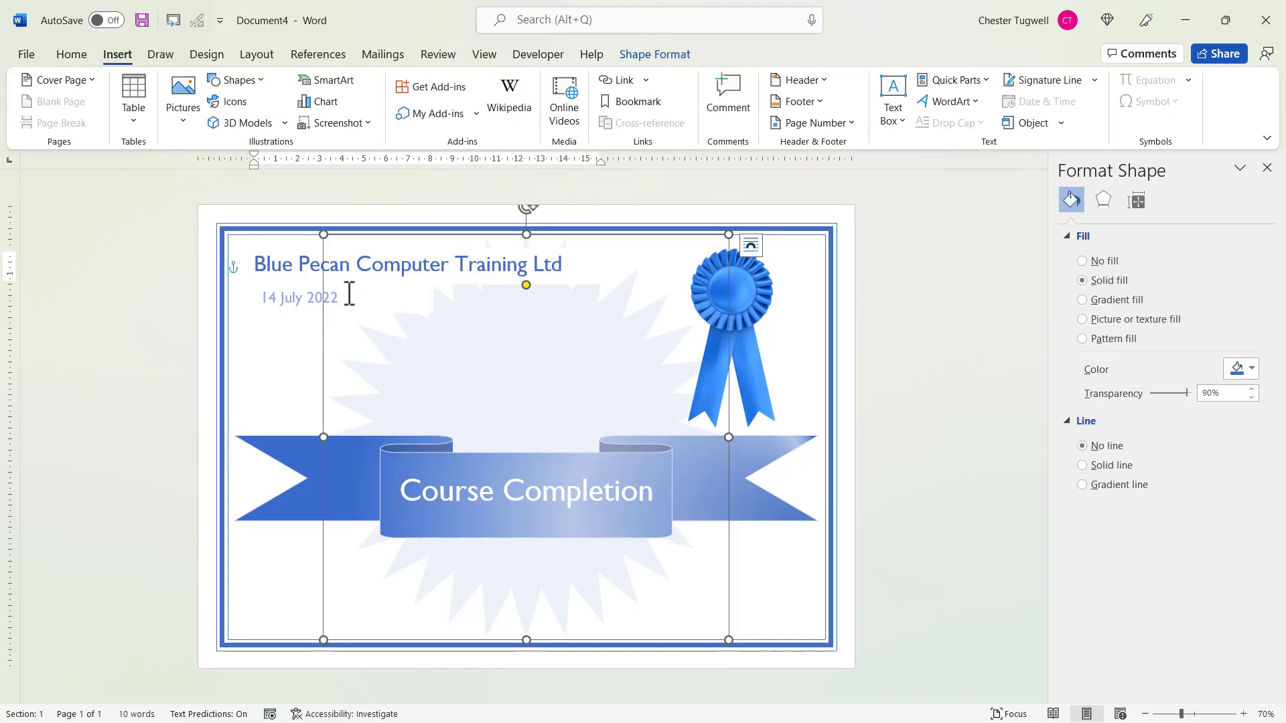
# Give the company name text box No Fill.
pyautogui.click(441, 280)
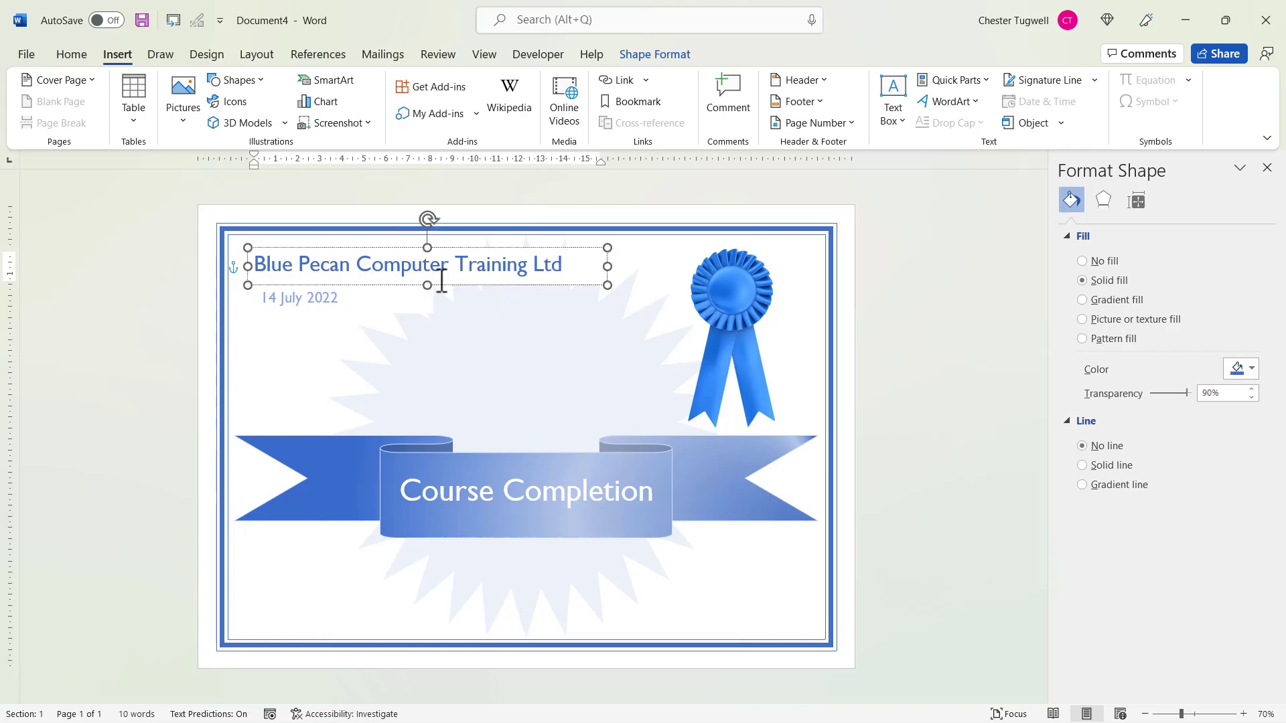
pyautogui.click(441, 280)
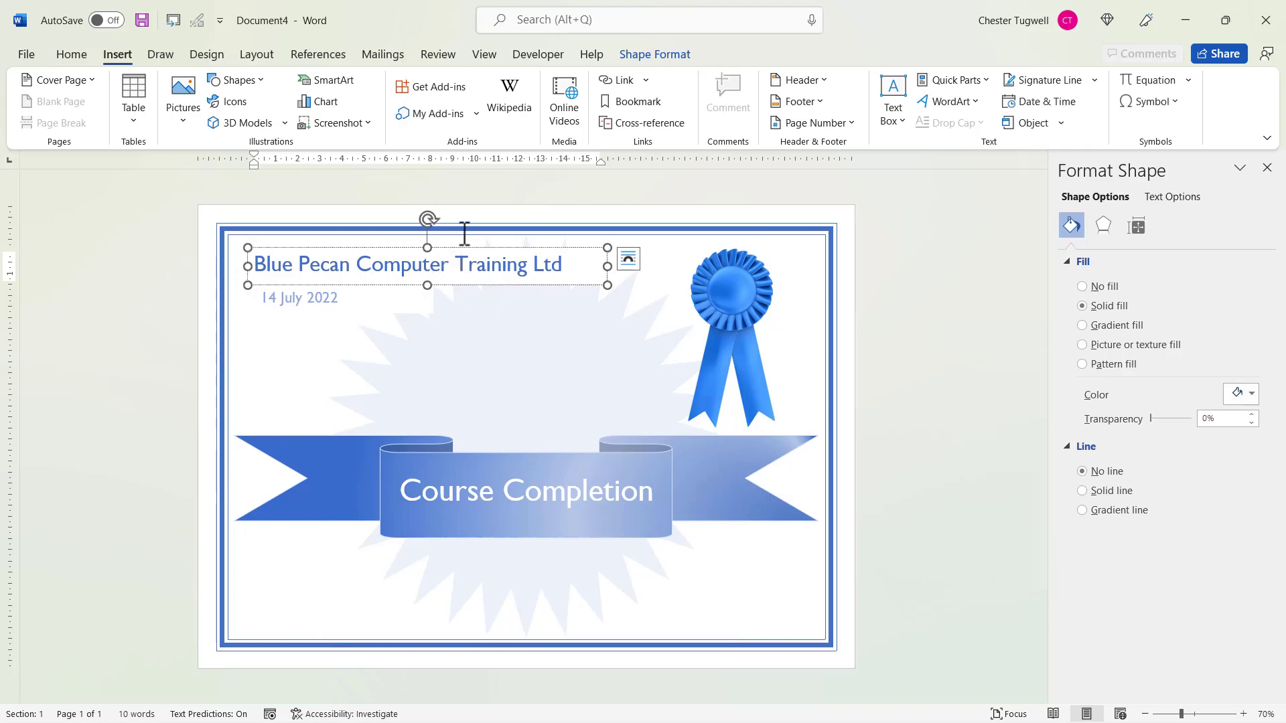
pyautogui.click(662, 53)
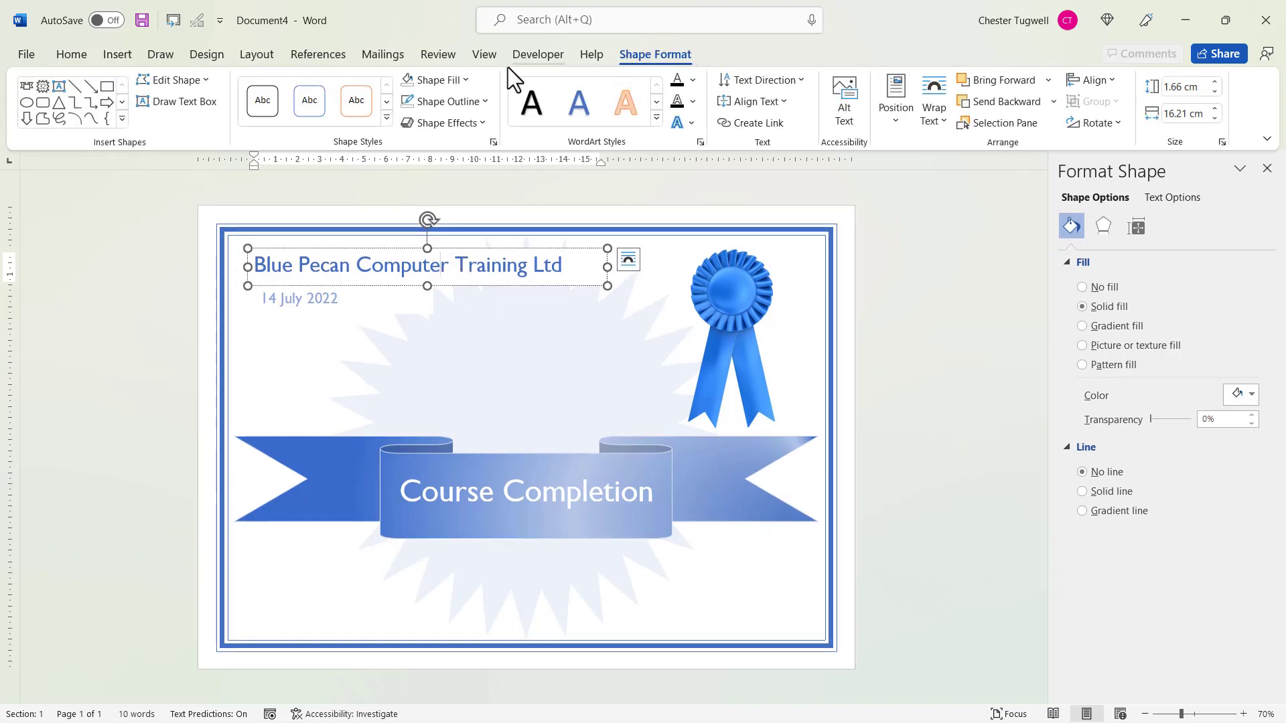
pyautogui.click(466, 80)
pyautogui.click(437, 307)
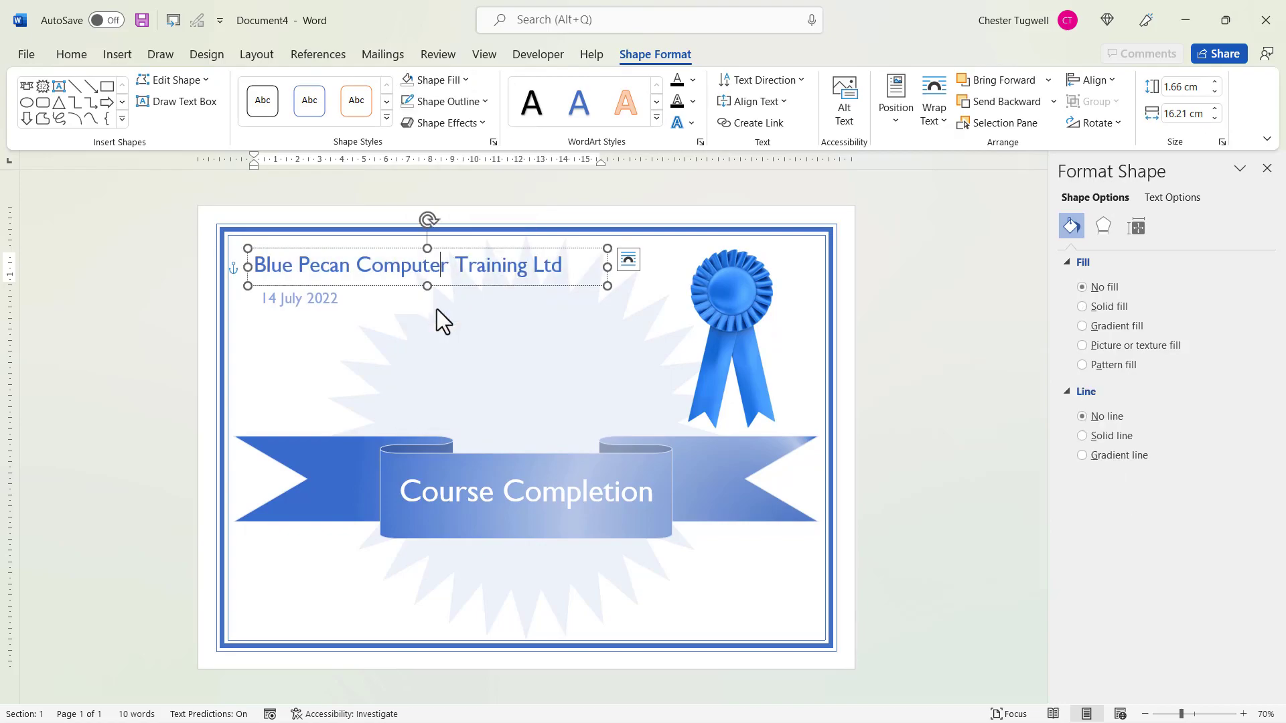
pyautogui.click(379, 338)
# Reapply No Outline to the date text box.
pyautogui.click(310, 295)
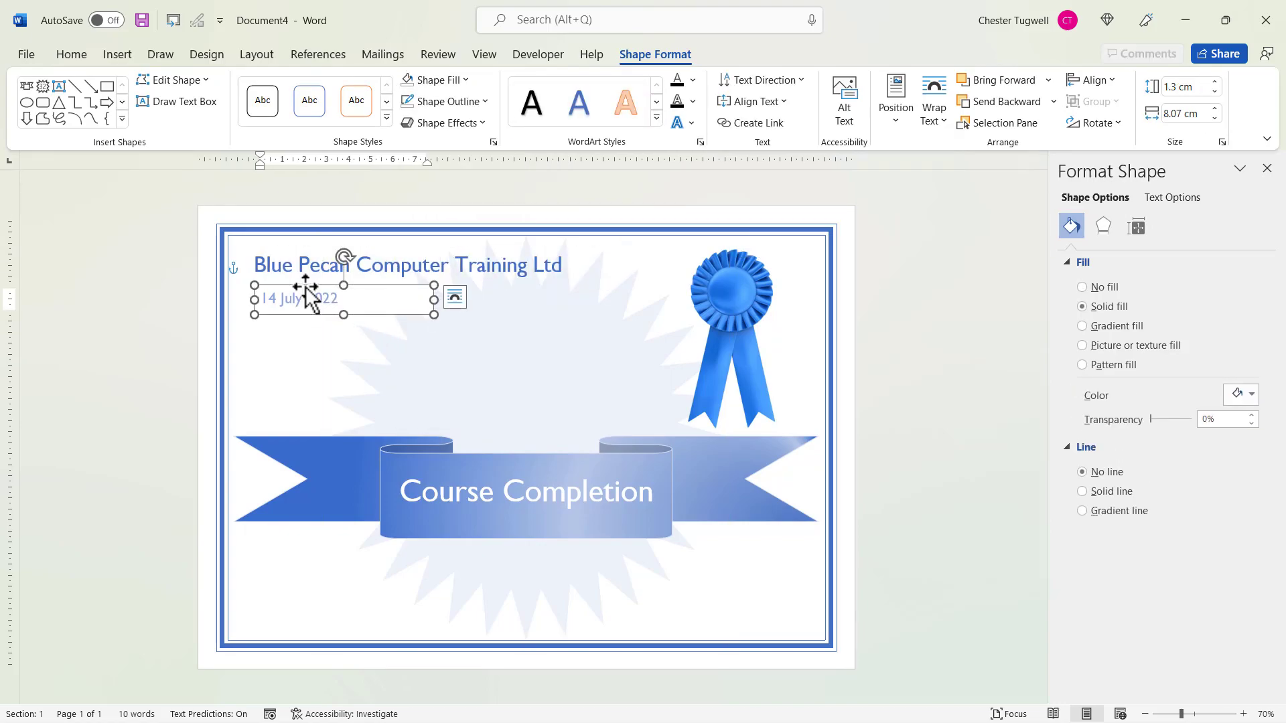
pyautogui.click(484, 102)
pyautogui.click(461, 308)
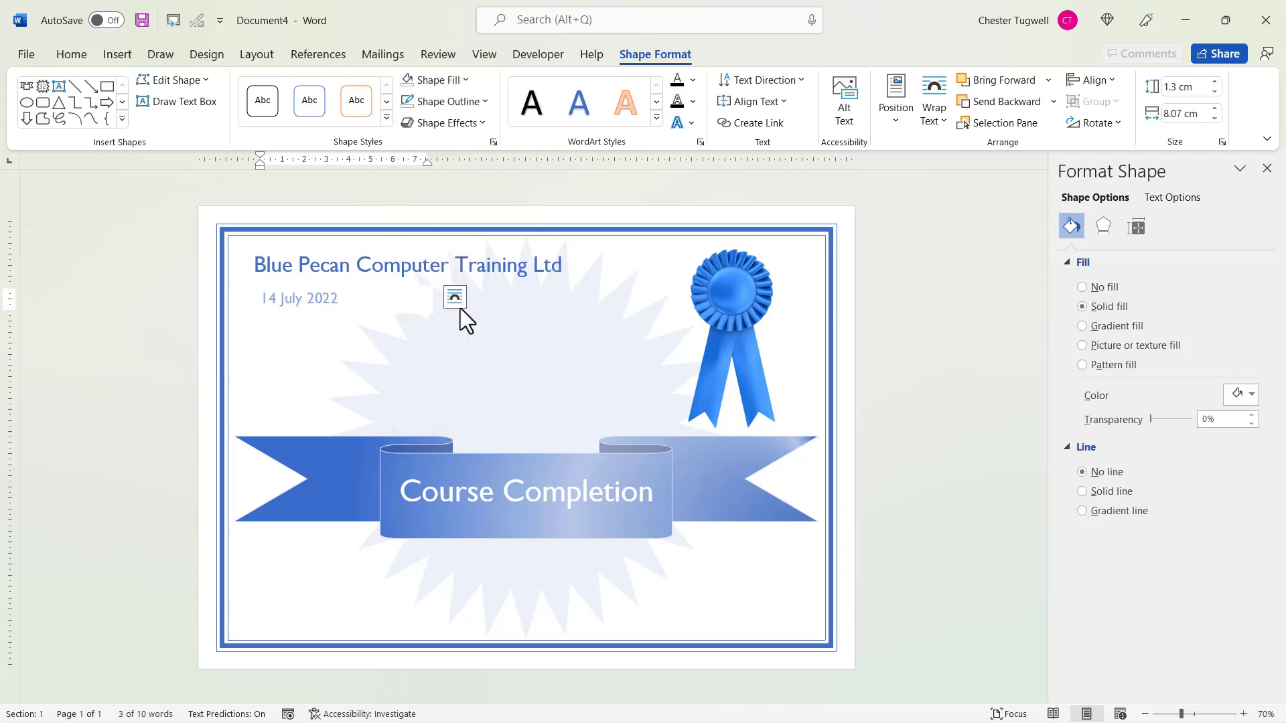
pyautogui.click(362, 368)
pyautogui.click(308, 285)
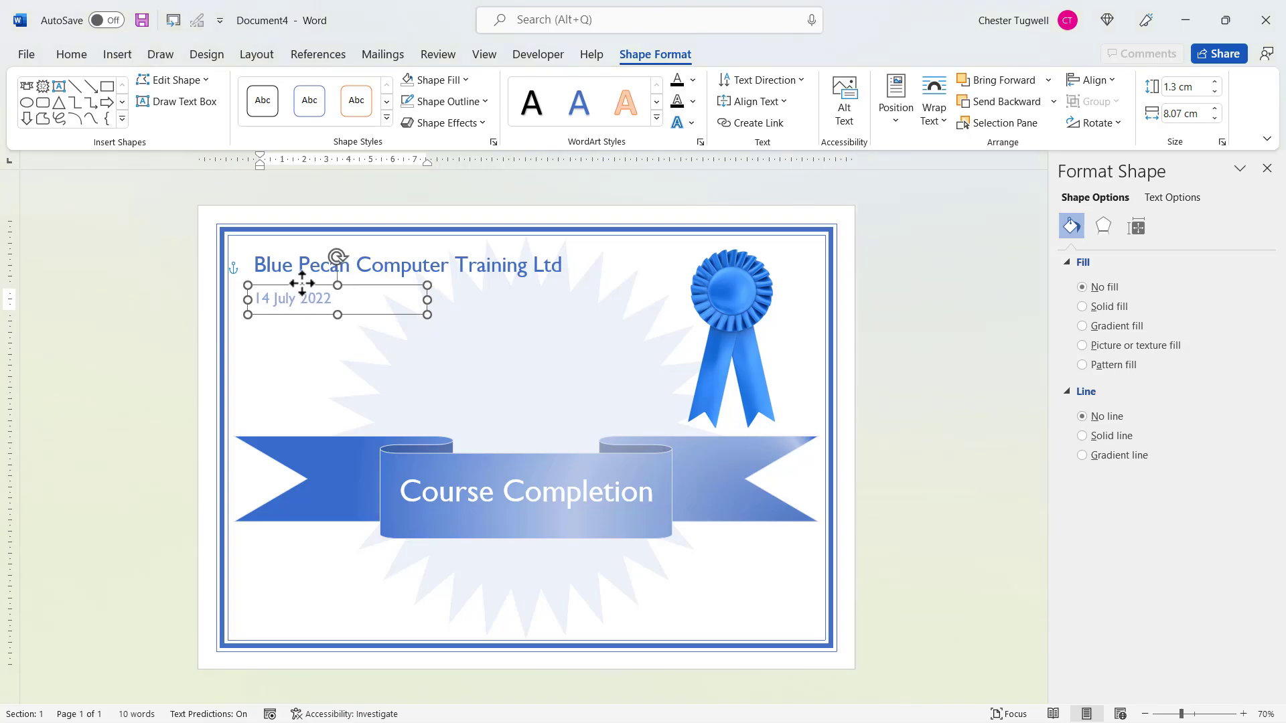
# Left-align the date box with the company name box using Align Selected Objects.
pyautogui.moveTo(306, 284); pyautogui.dragTo(311, 284)
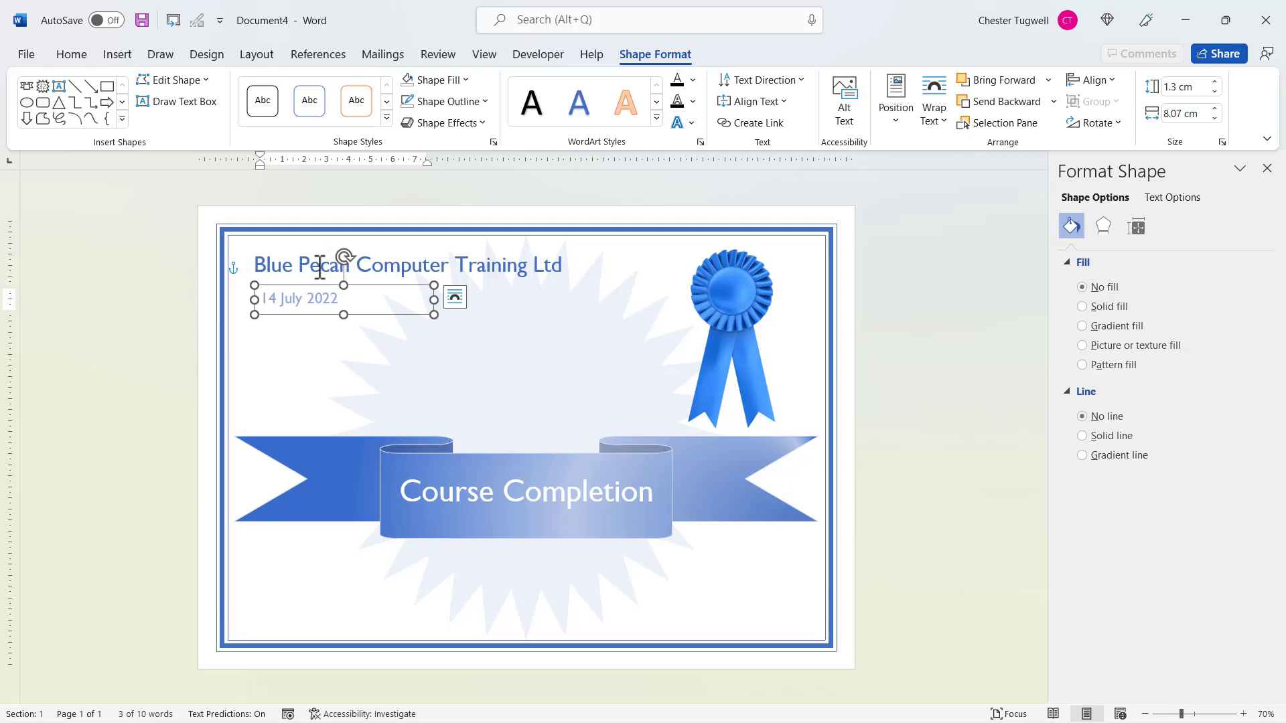
pyautogui.keyDown('shift'); pyautogui.click(320, 266); pyautogui.keyUp('shift')
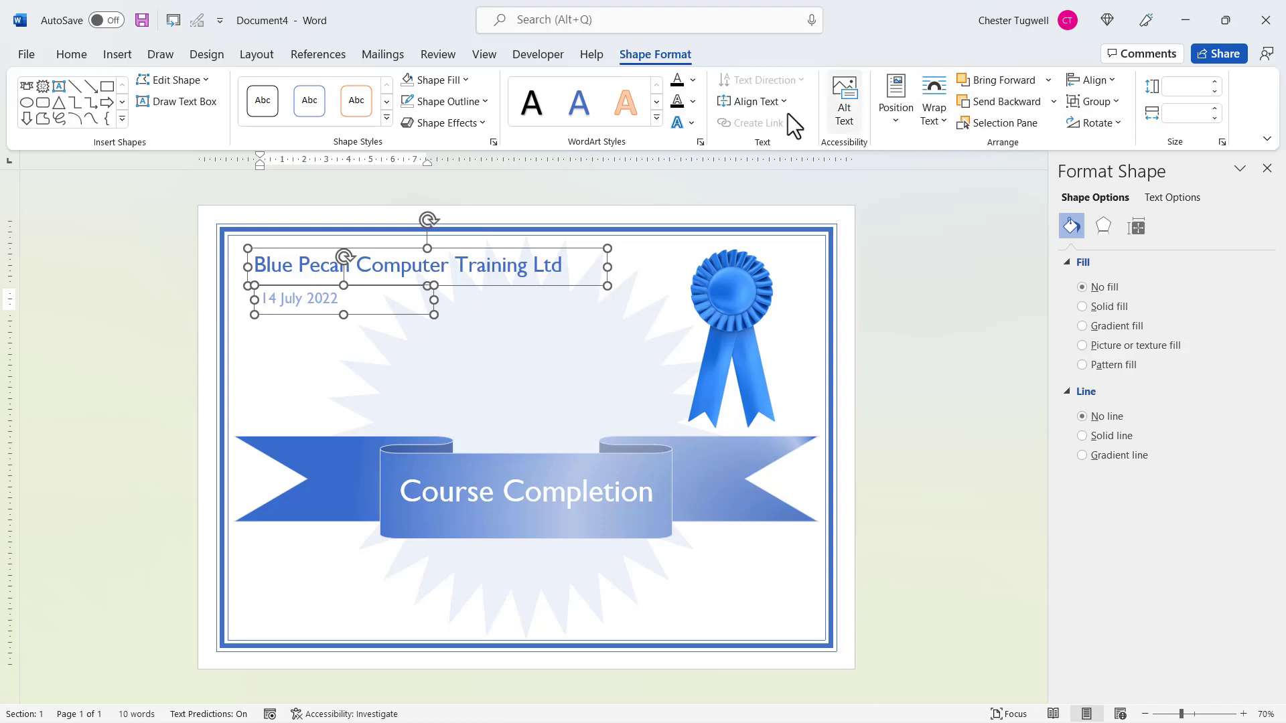
pyautogui.click(1087, 79)
pyautogui.click(1104, 351)
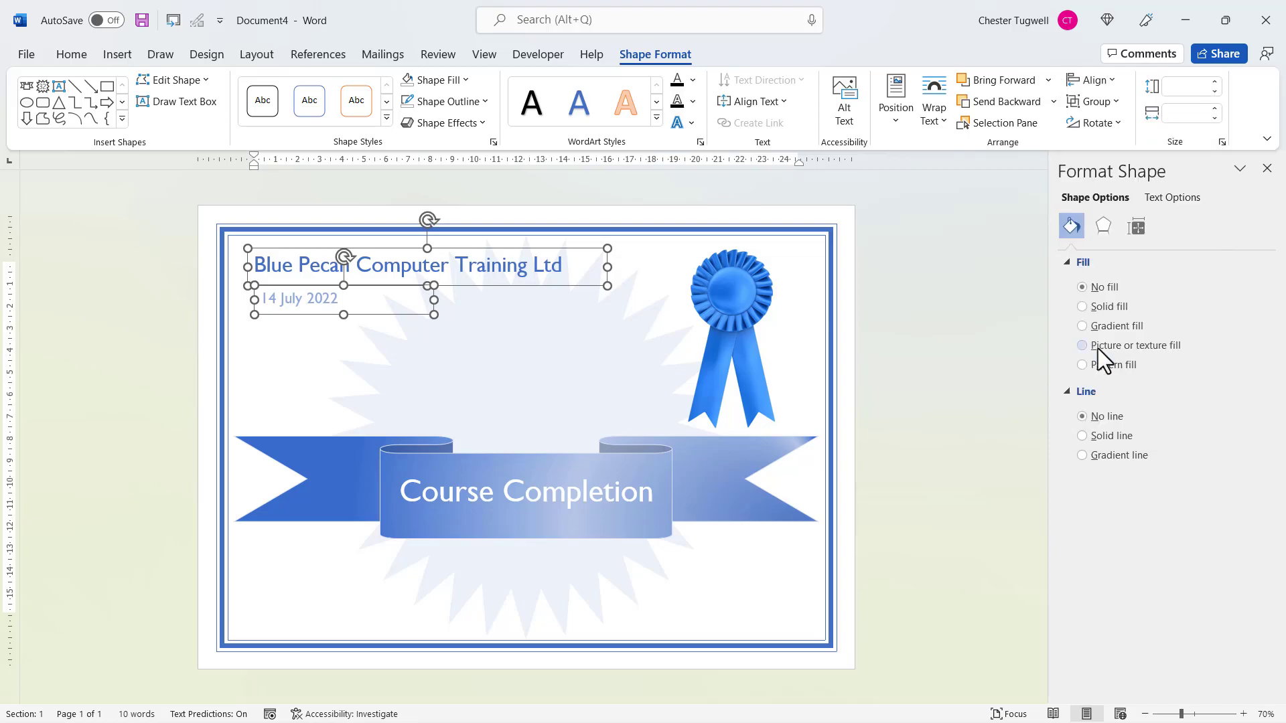
pyautogui.click(1092, 80)
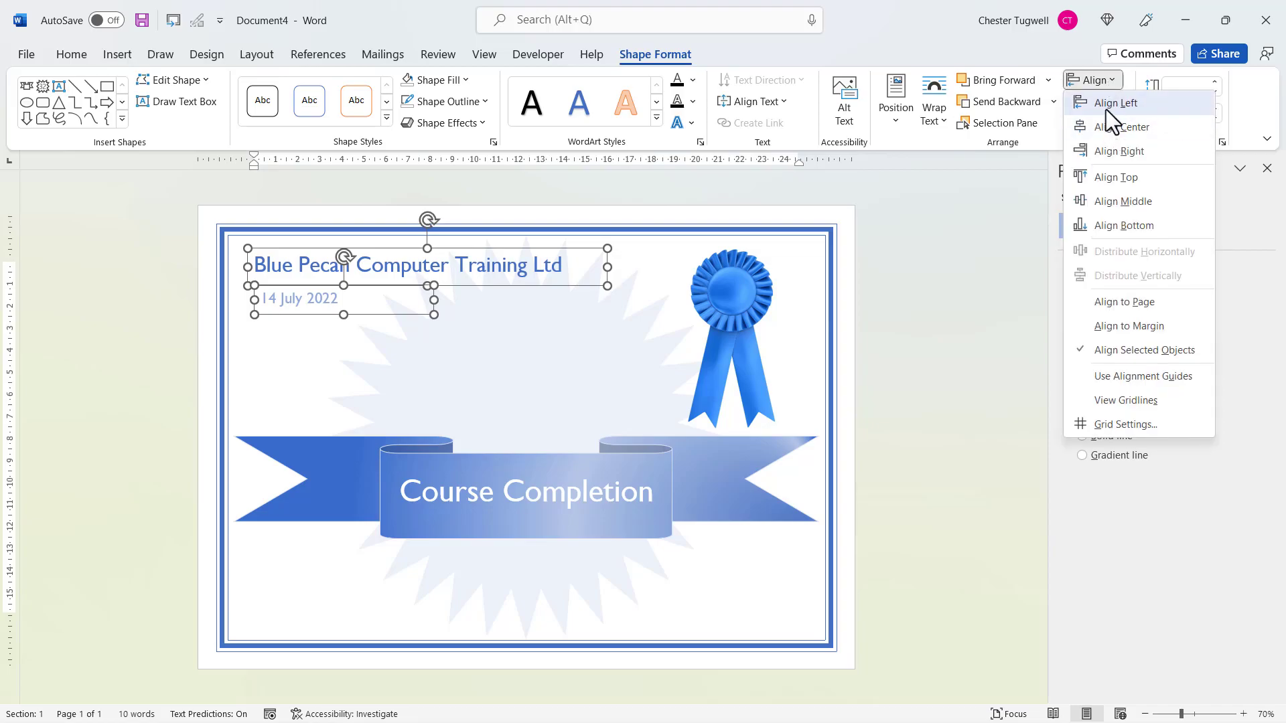
pyautogui.click(1114, 103)
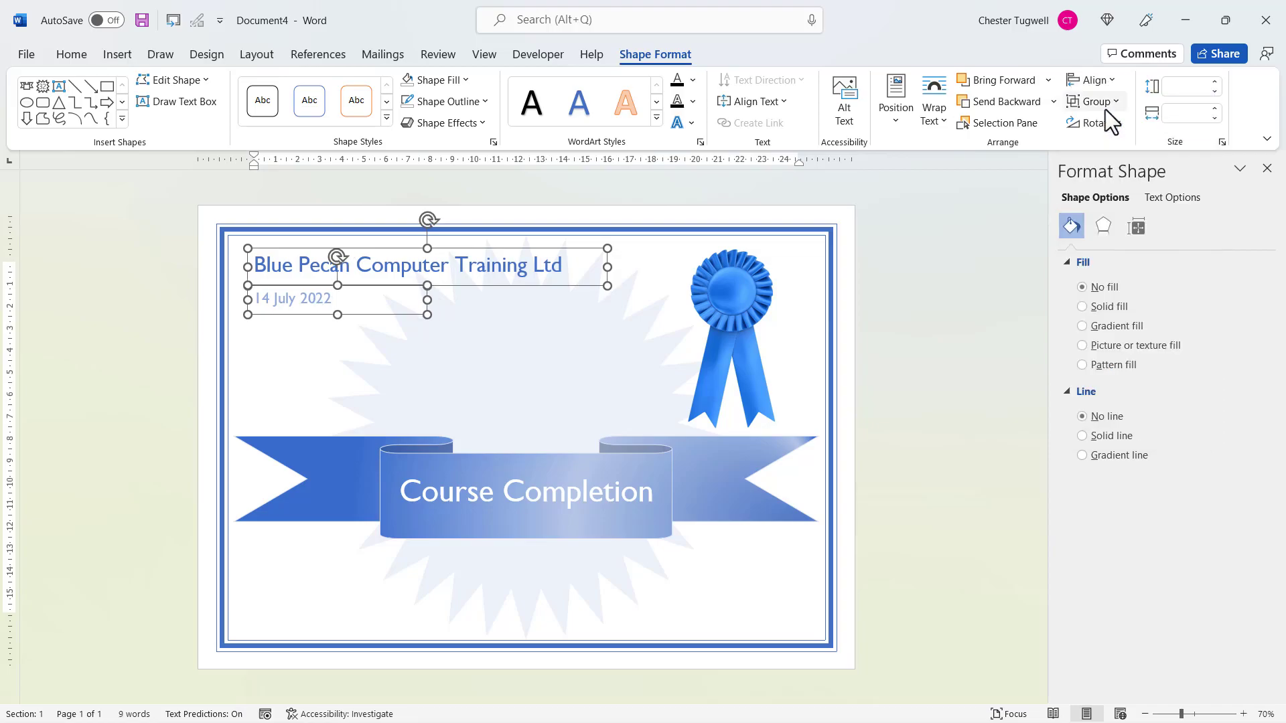
pyautogui.click(394, 363)
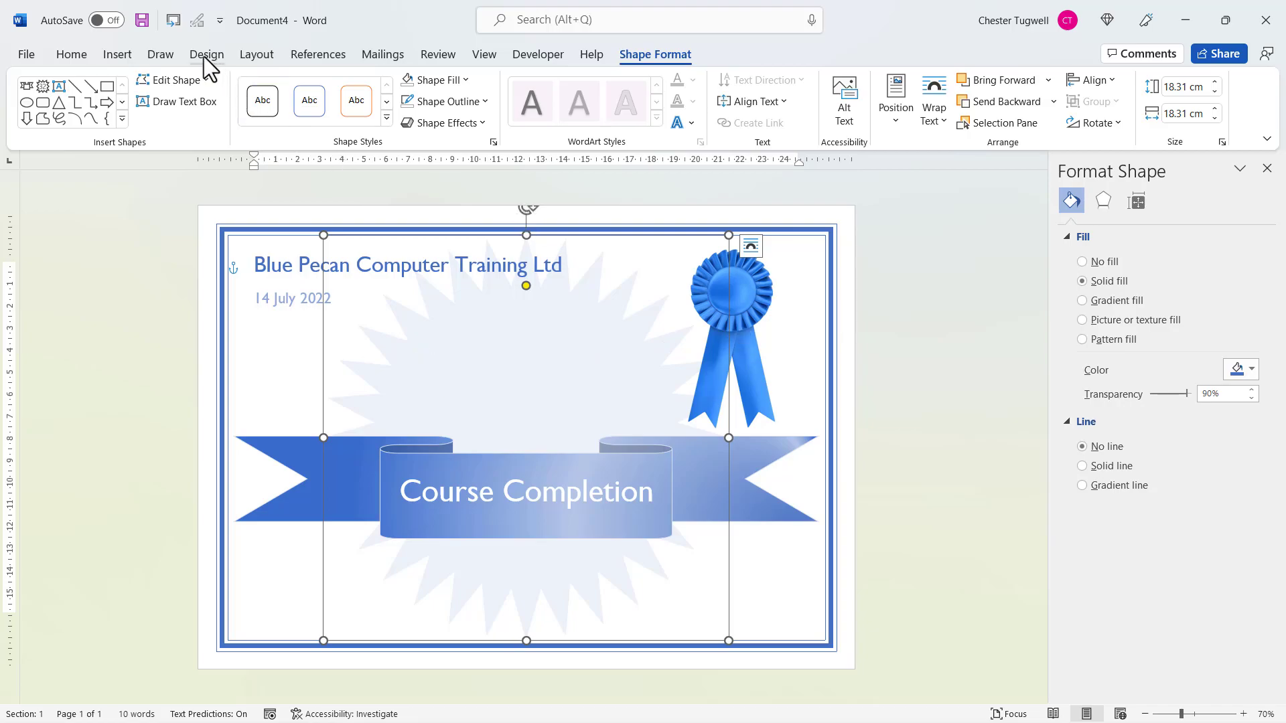
# Draw a wide text box below the date with No Fill and No Outline.
pyautogui.click(116, 57)
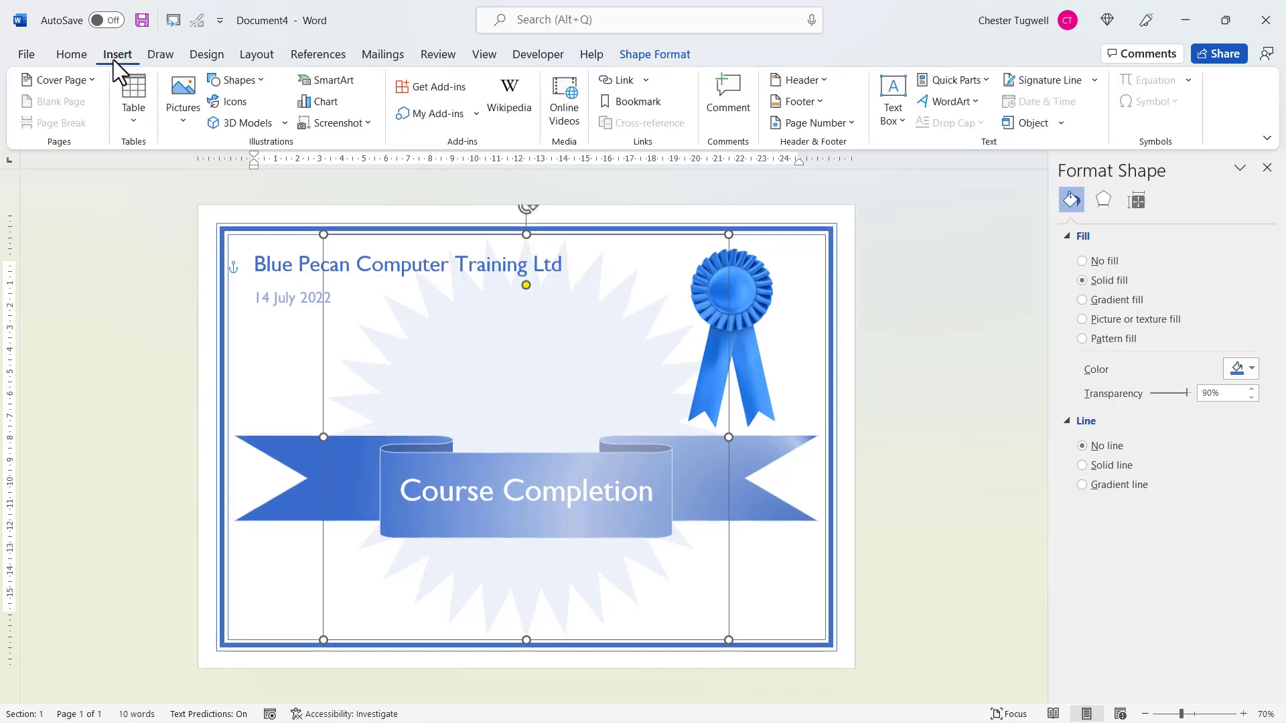
pyautogui.click(898, 114)
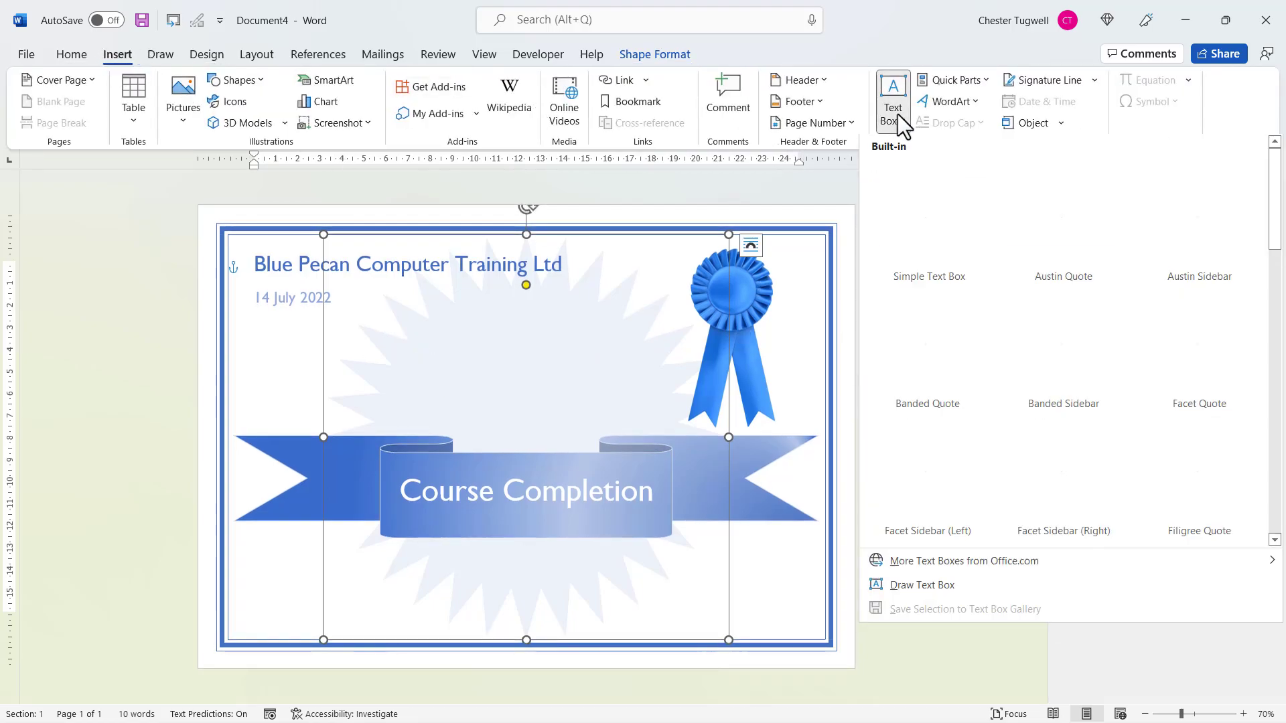
pyautogui.click(901, 588)
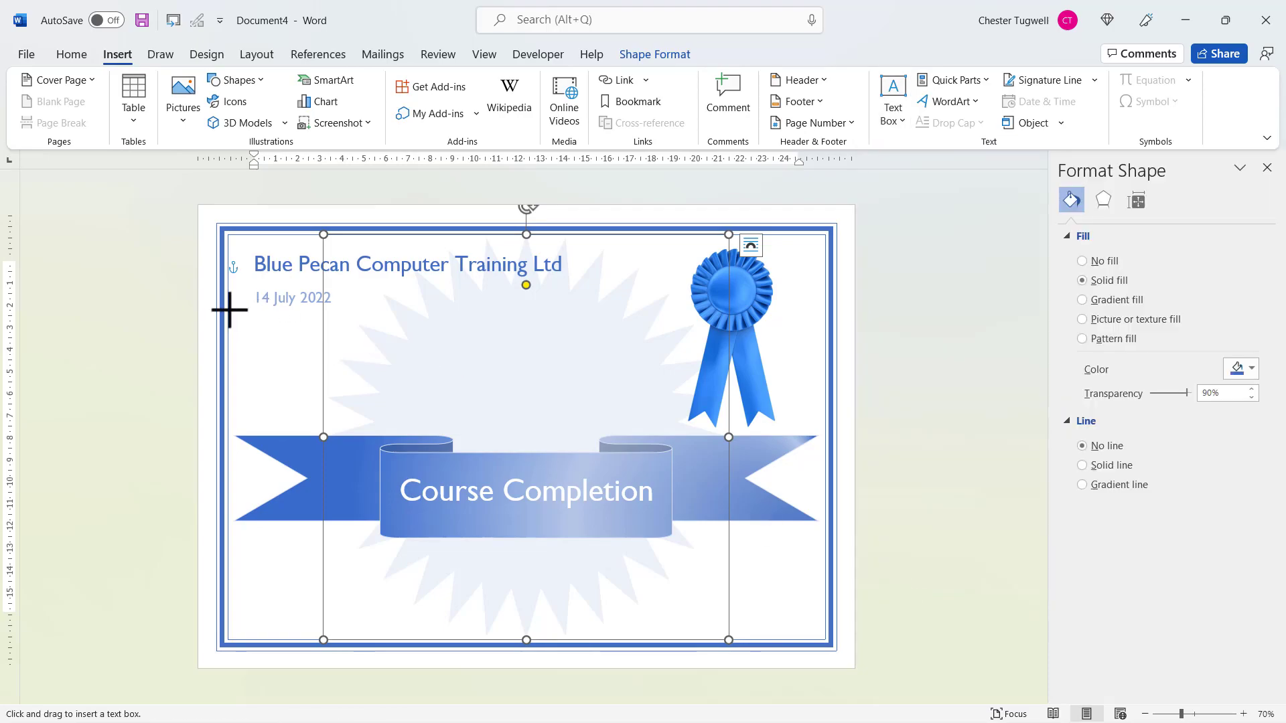
pyautogui.moveTo(228, 310); pyautogui.dragTo(825, 387)
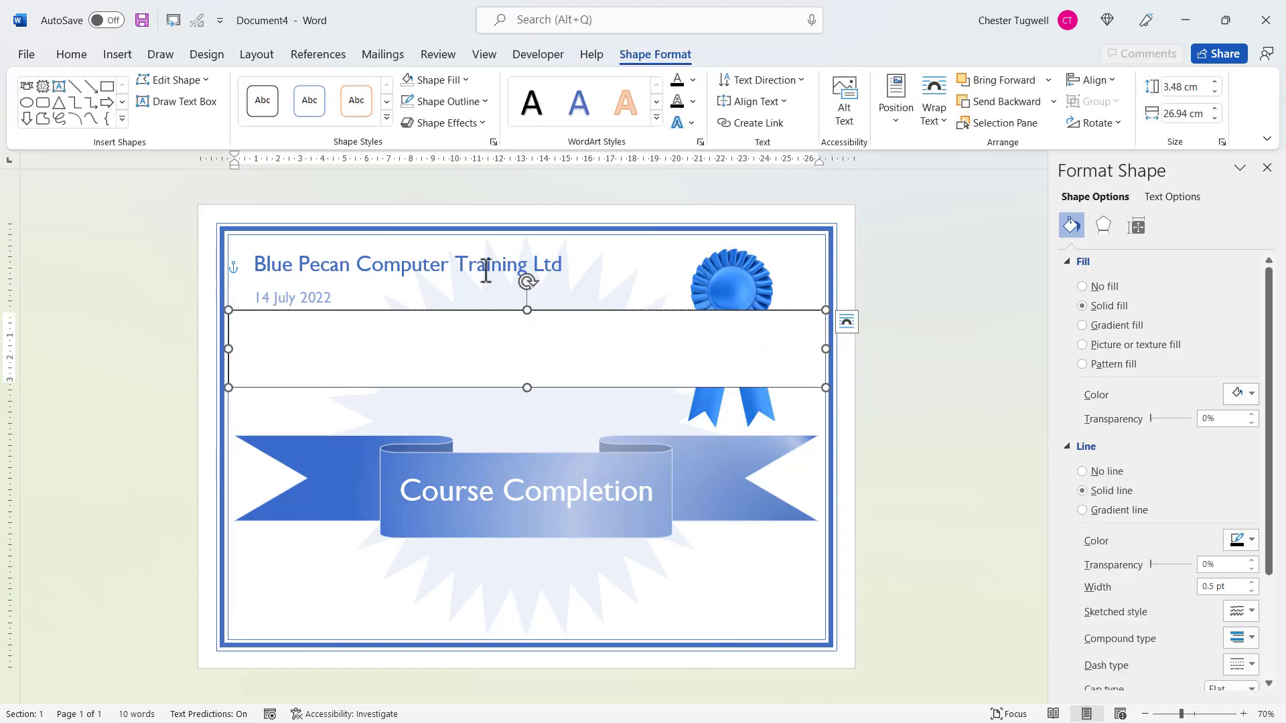
pyautogui.click(463, 79)
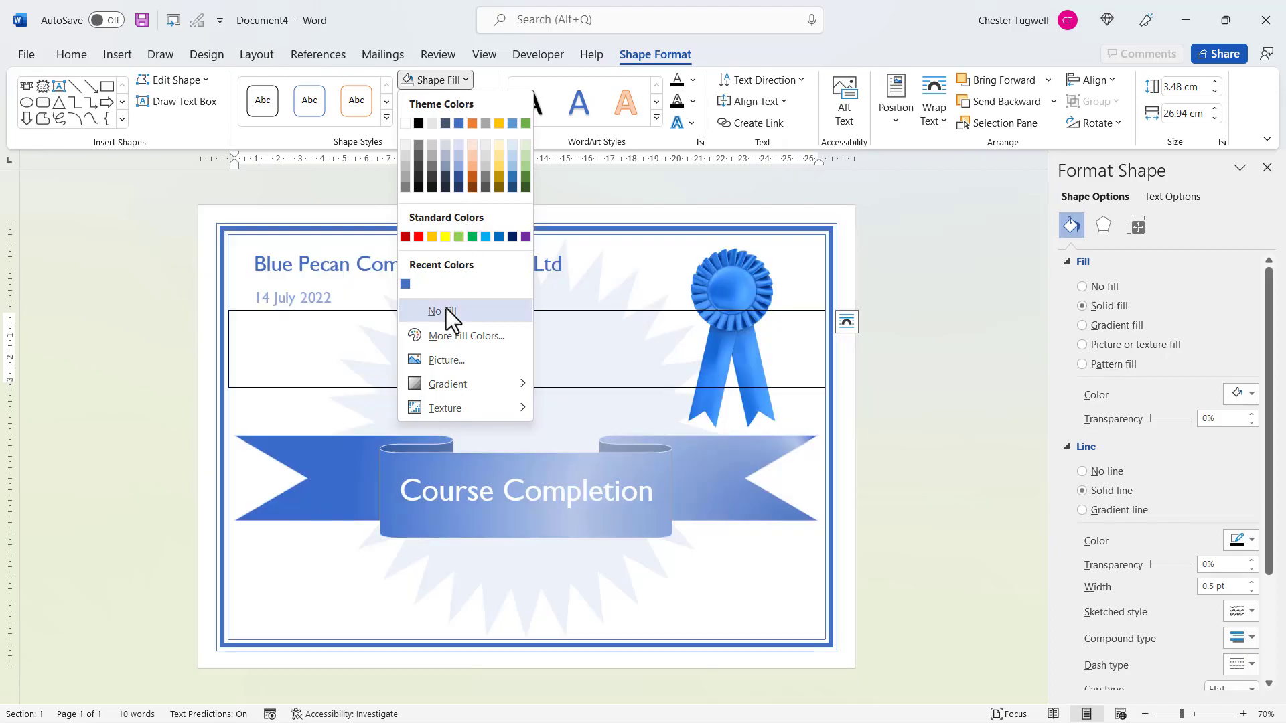
pyautogui.click(446, 308)
pyautogui.click(468, 101)
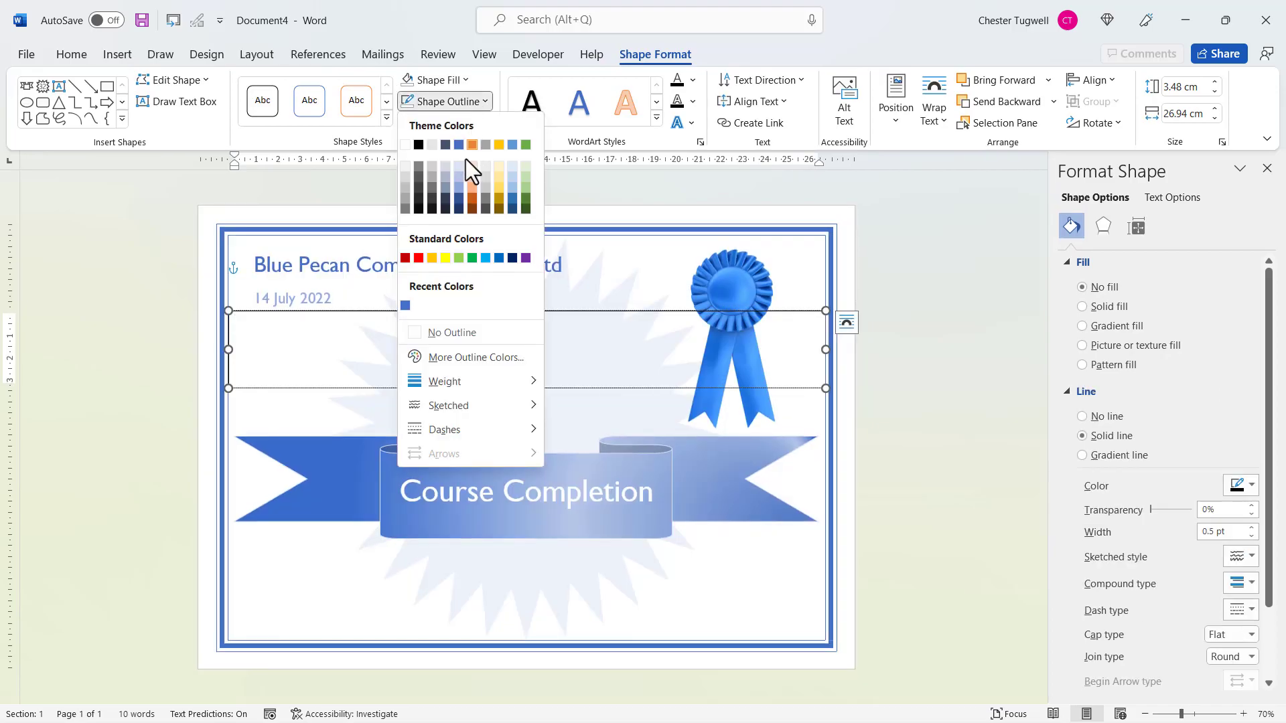
pyautogui.click(449, 333)
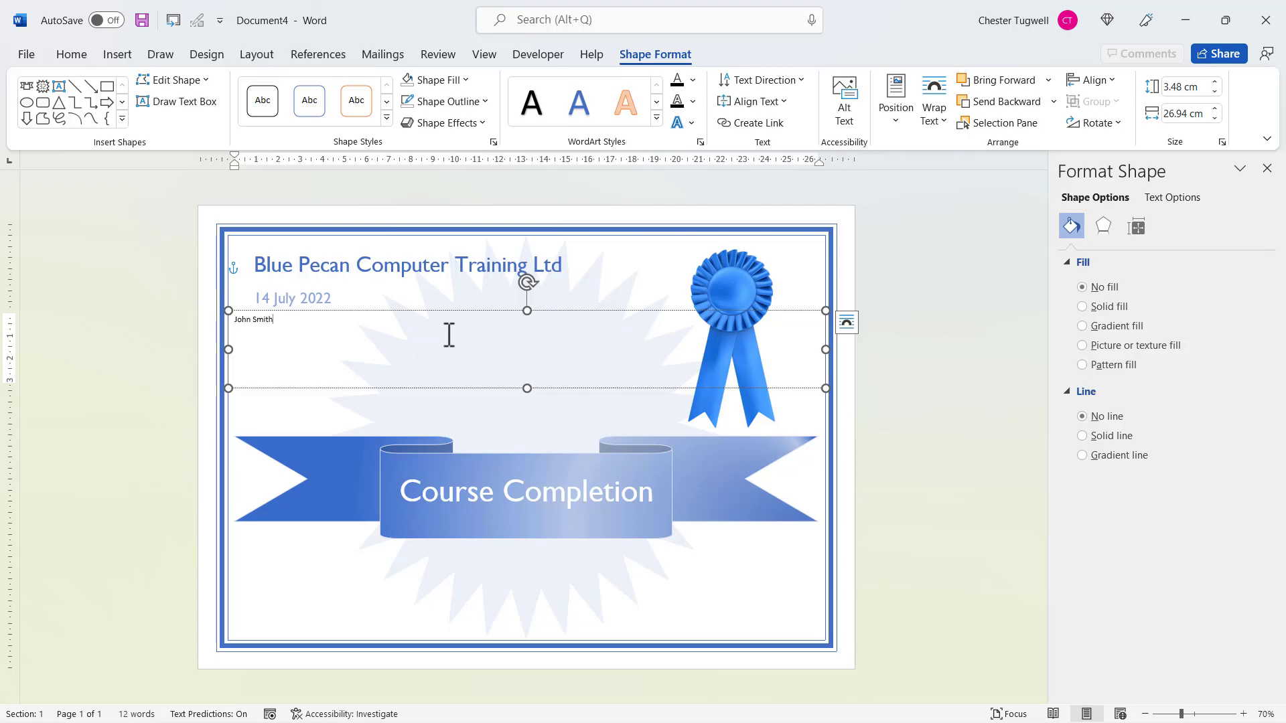
# Centre the recipient's name and set its box's vertical alignment to Middle.
pyautogui.click(77, 56)
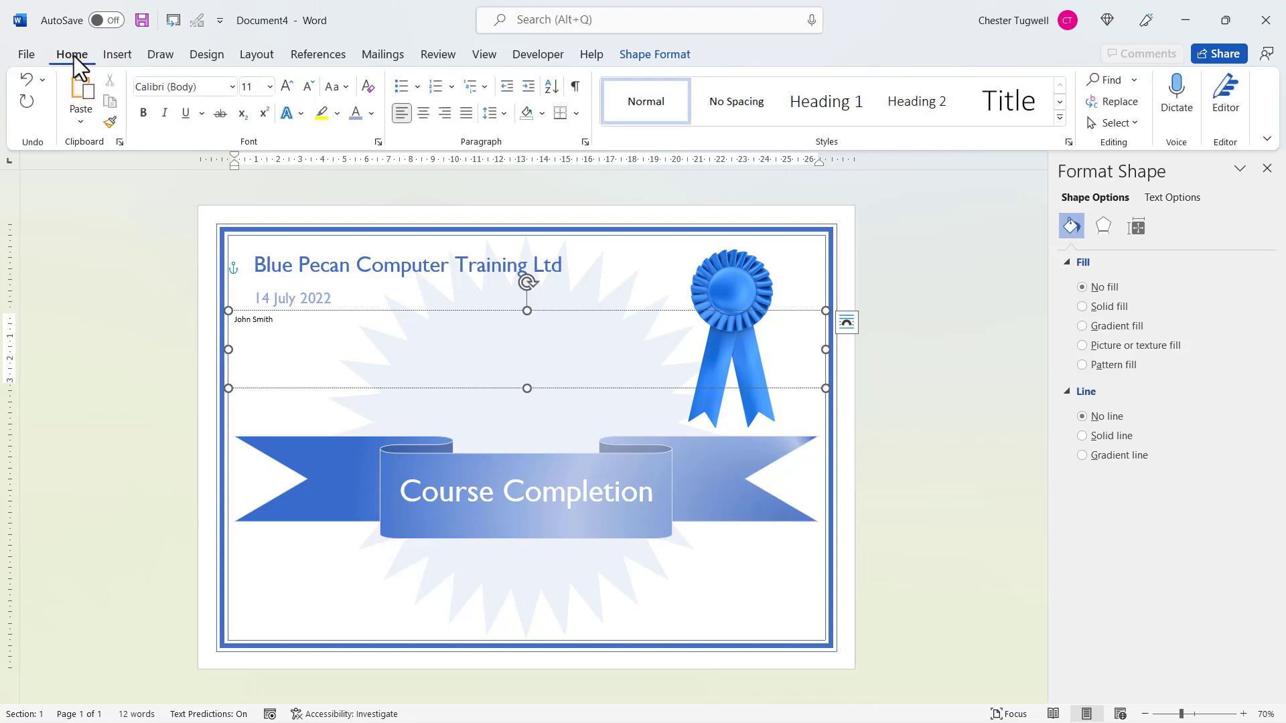
pyautogui.click(425, 118)
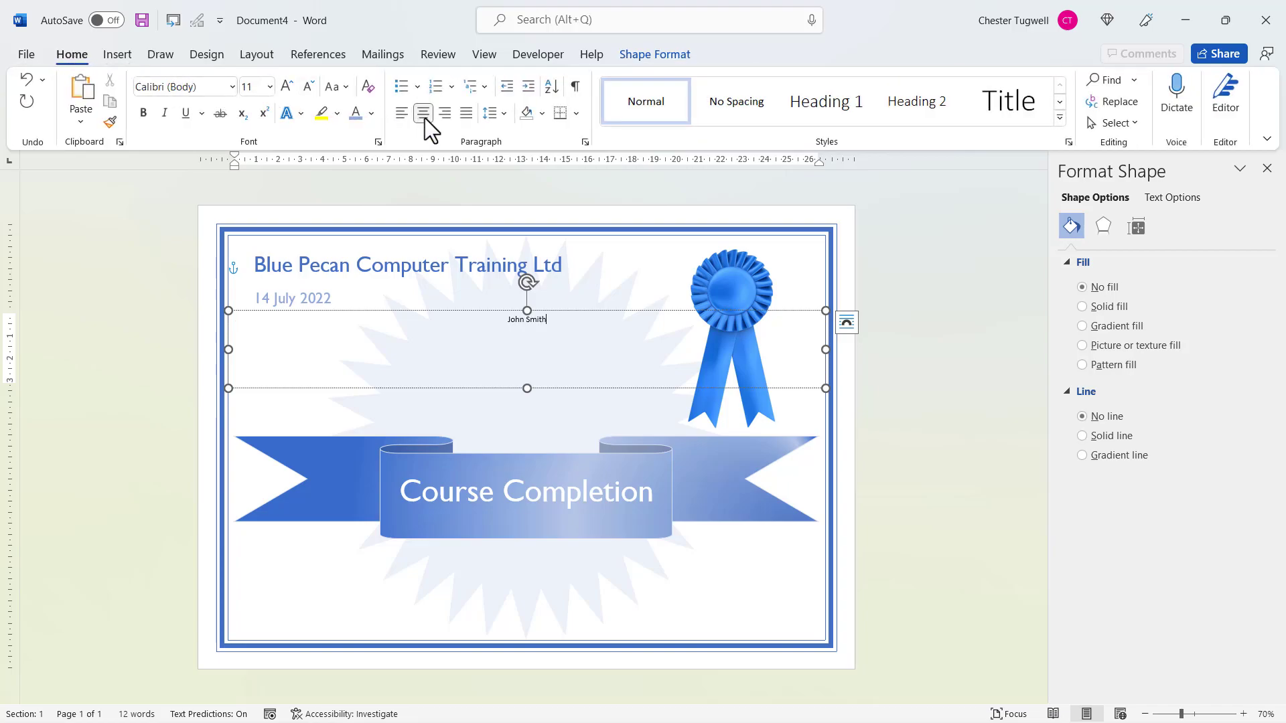
pyautogui.click(554, 343)
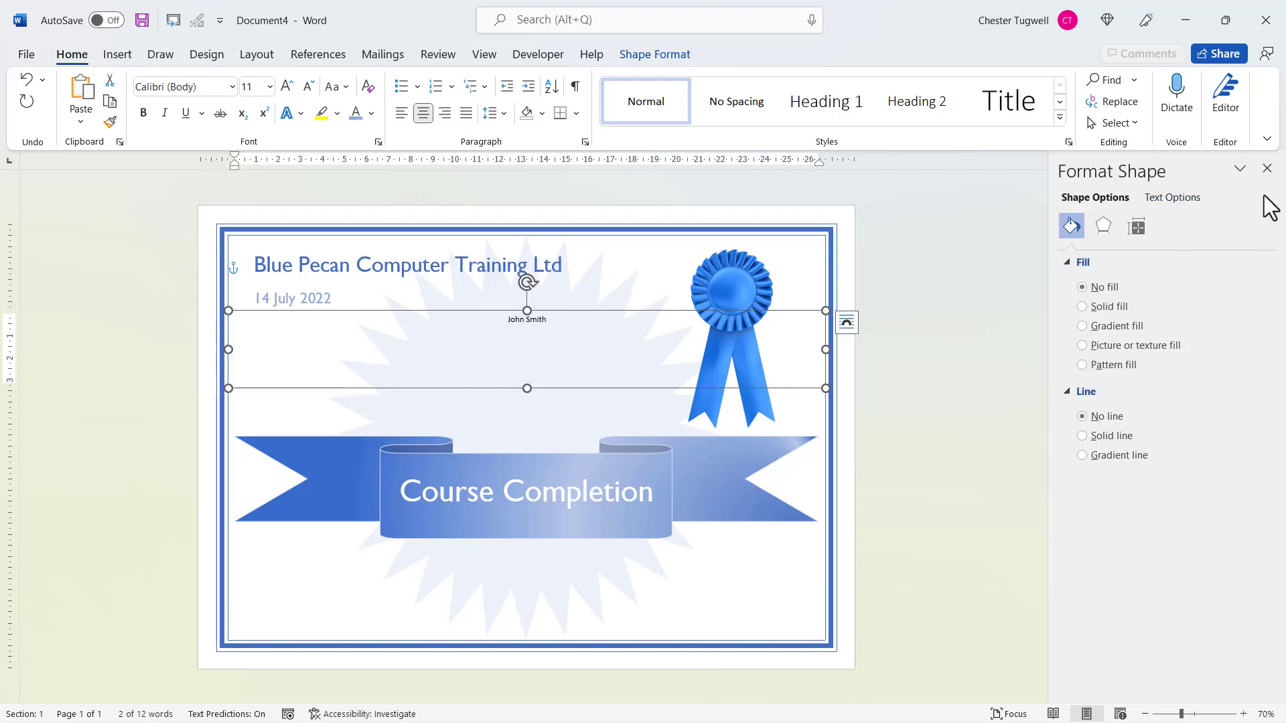
pyautogui.click(1267, 169)
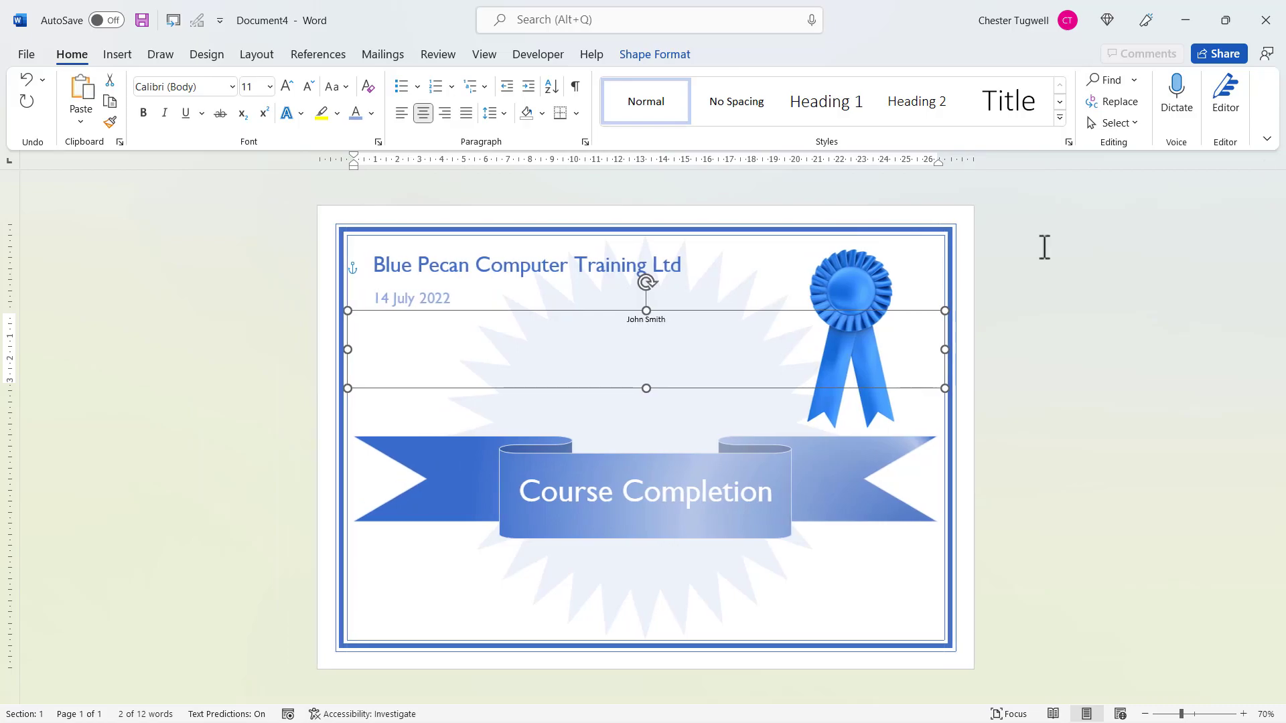
pyautogui.rightClick(668, 313)
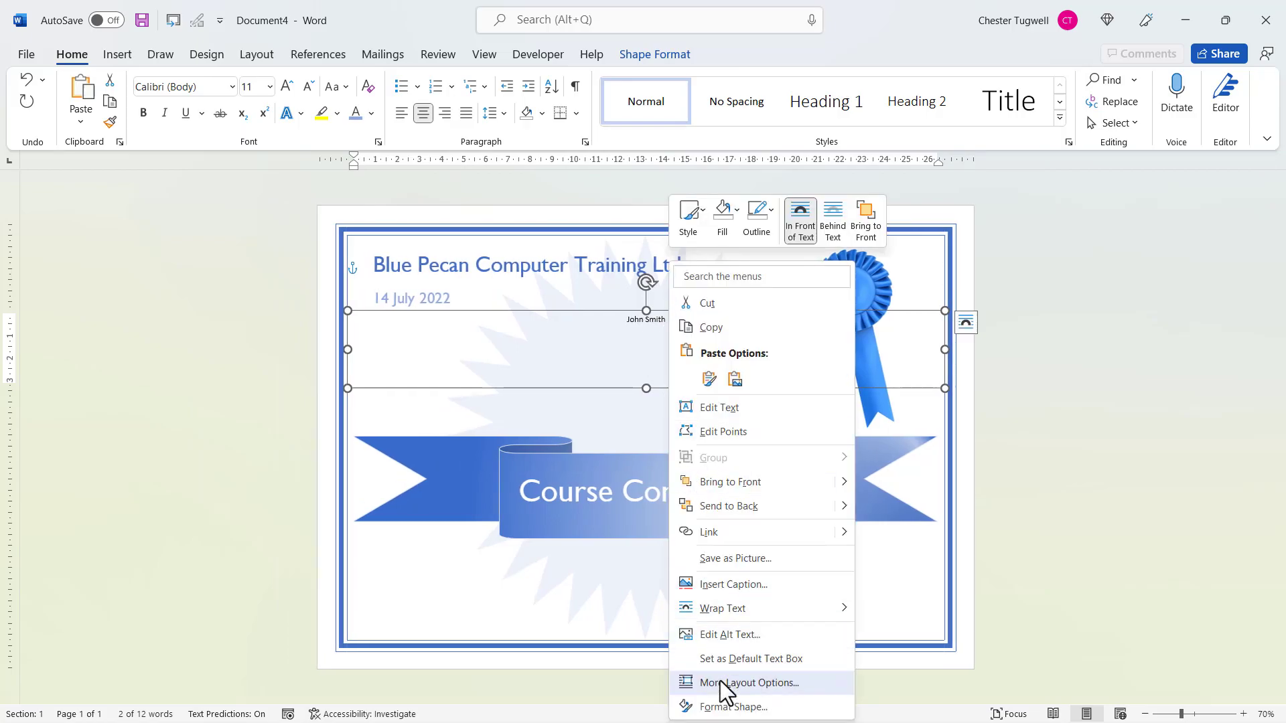
pyautogui.click(722, 708)
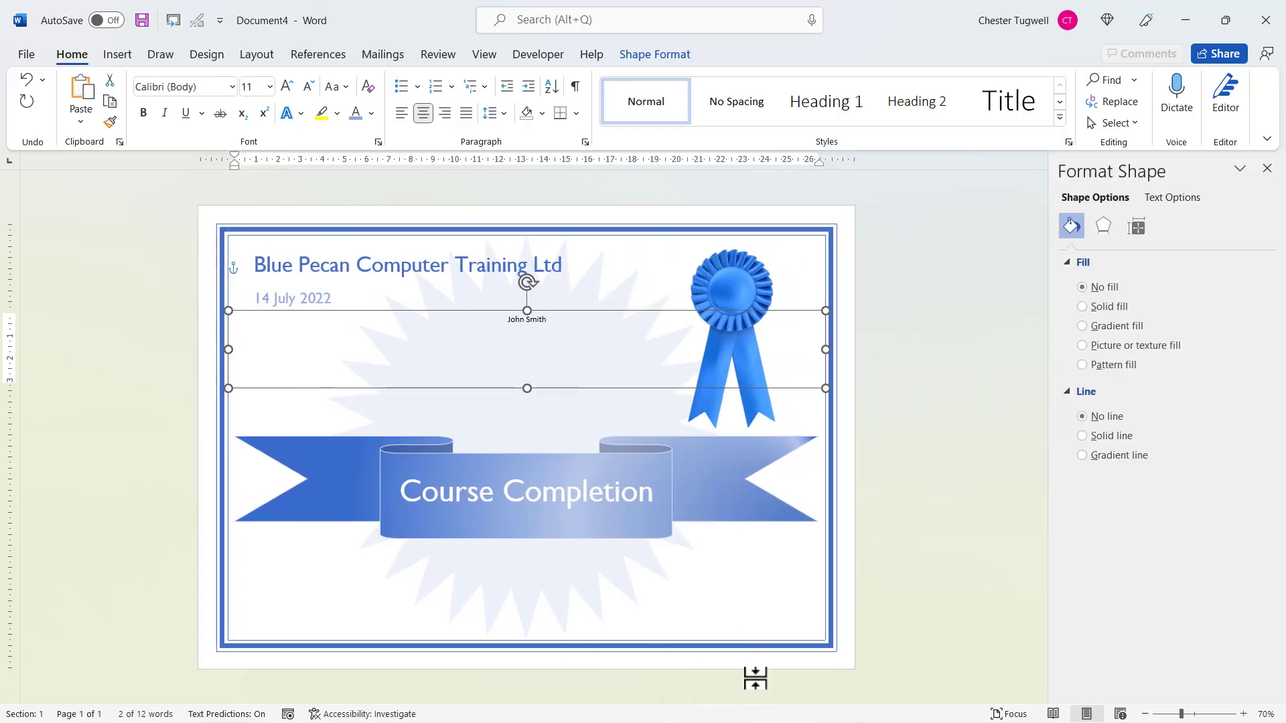
pyautogui.click(1159, 198)
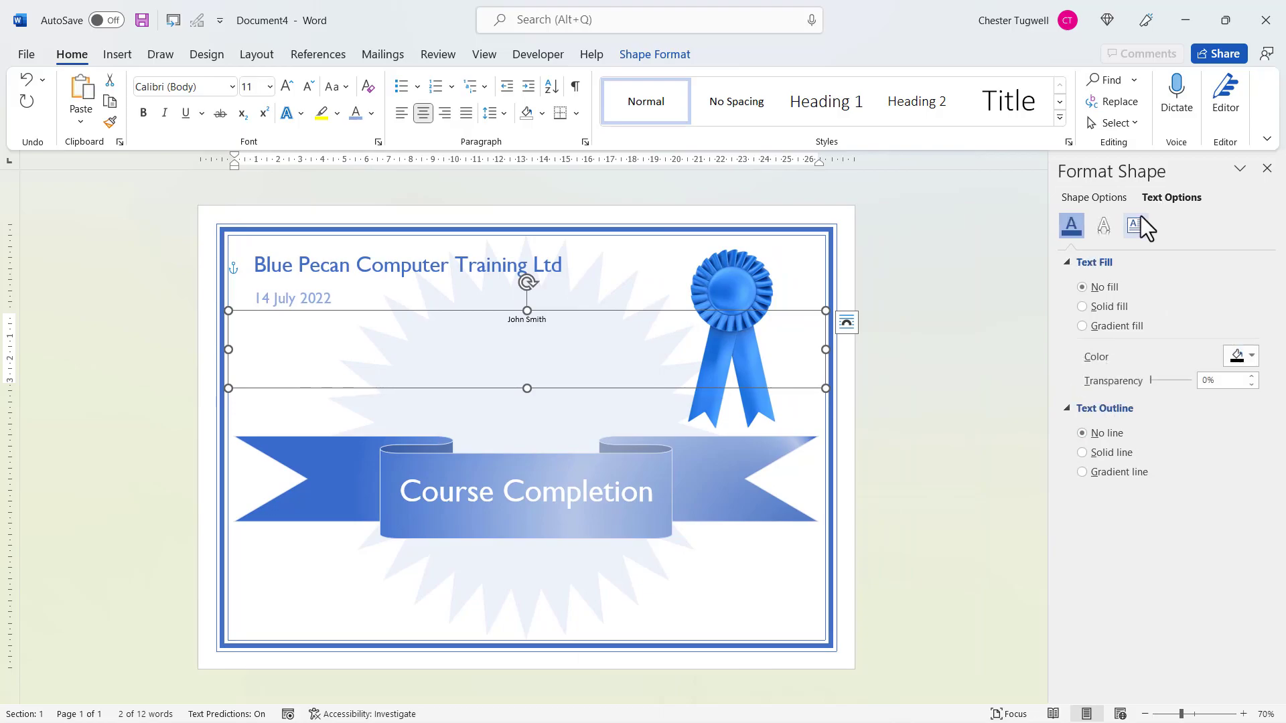
pyautogui.click(1136, 226)
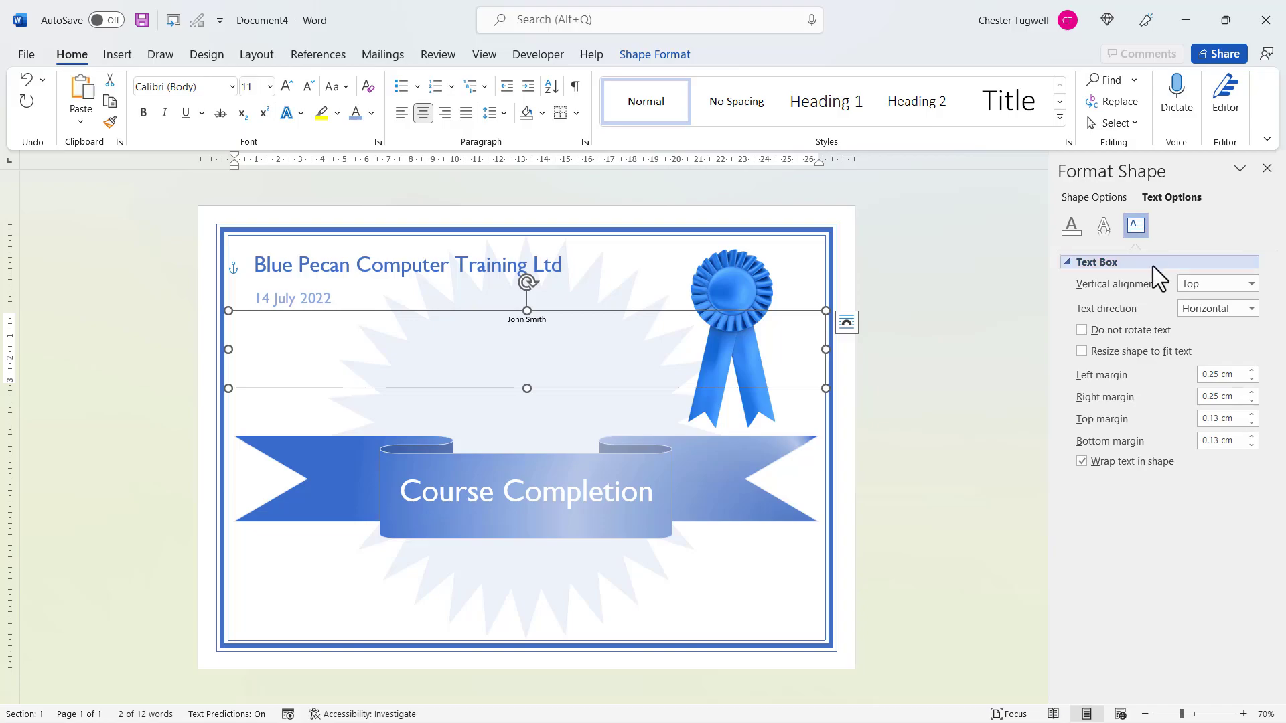
pyautogui.click(1252, 284)
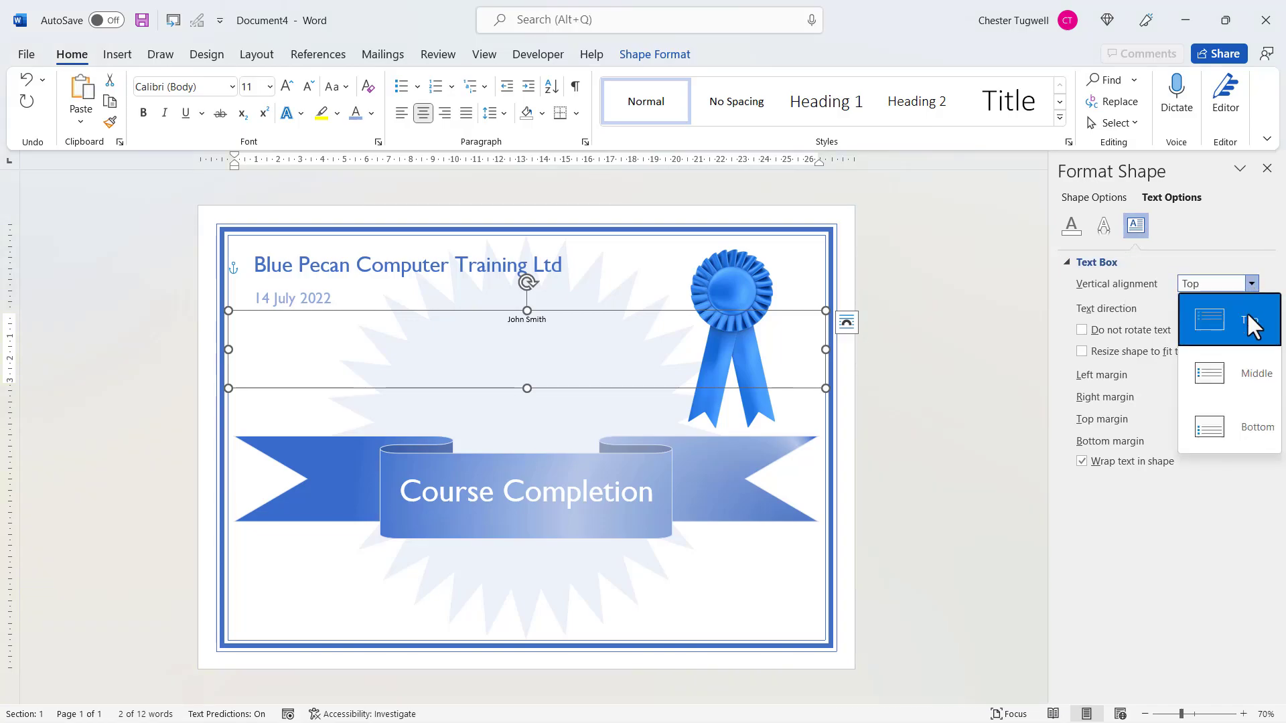
pyautogui.click(1264, 374)
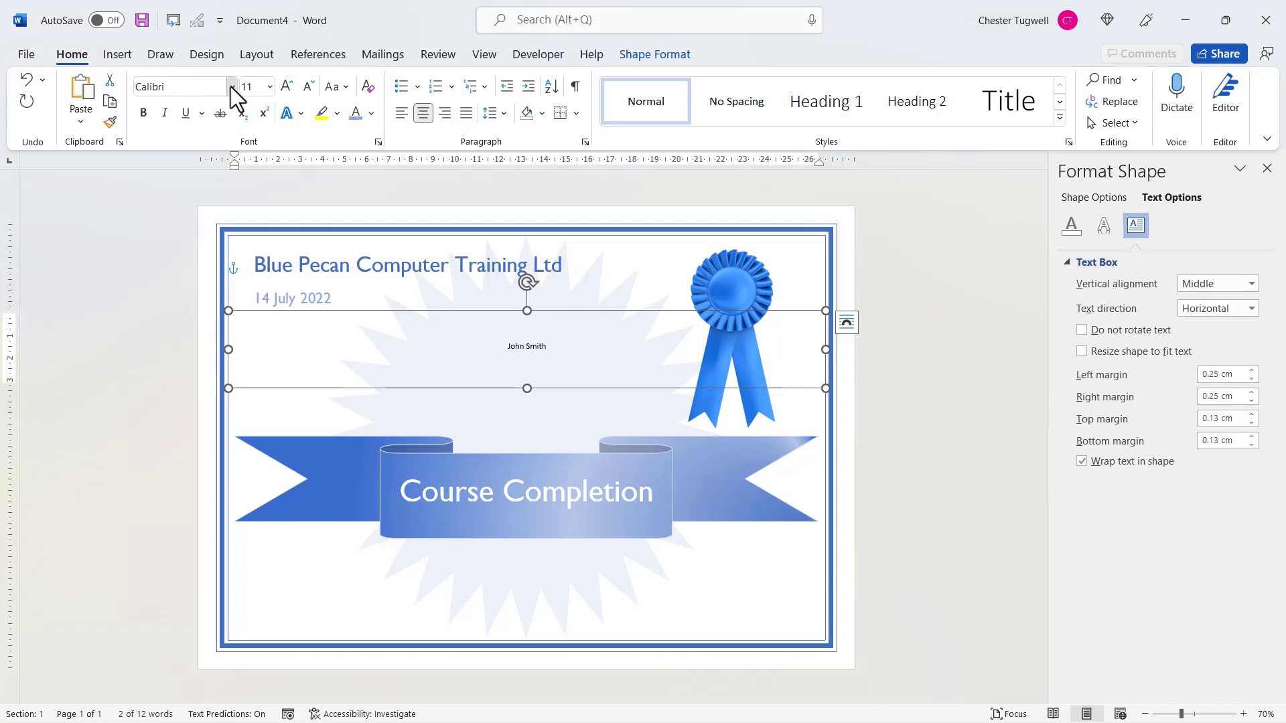
# Set the name to Gill Sans MT, enlarge it to 90 pt, and make its box taller.
pyautogui.click(231, 87)
pyautogui.click(181, 205)
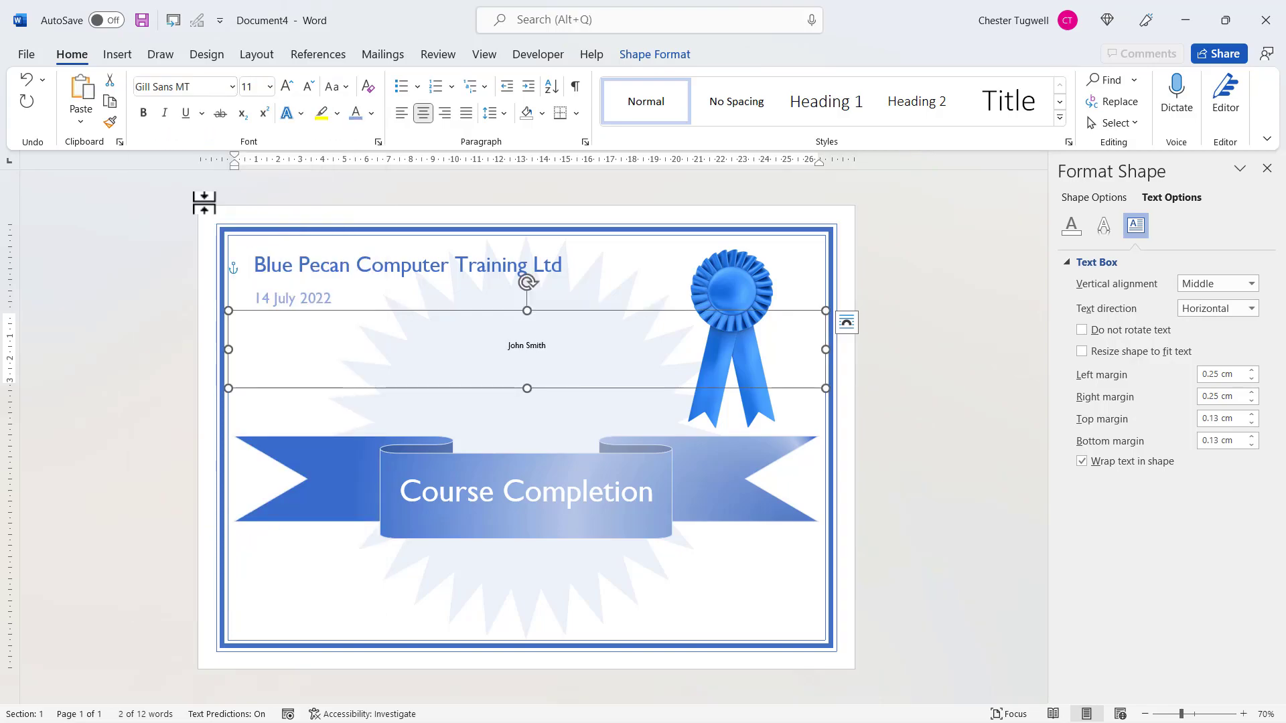
pyautogui.click(287, 85)
pyautogui.click(285, 86)
pyautogui.click(285, 85)
pyautogui.click(285, 85)
pyautogui.click(285, 85)
pyautogui.click(286, 85)
pyautogui.click(286, 85)
pyautogui.click(285, 86)
pyautogui.click(286, 85)
pyautogui.click(285, 85)
pyautogui.click(285, 85)
pyautogui.moveTo(527, 390); pyautogui.dragTo(528, 407)
# Nudge the ribbon down and add WordArt reading 'Excel Fundamentals' below the name.
pyautogui.click(697, 468)
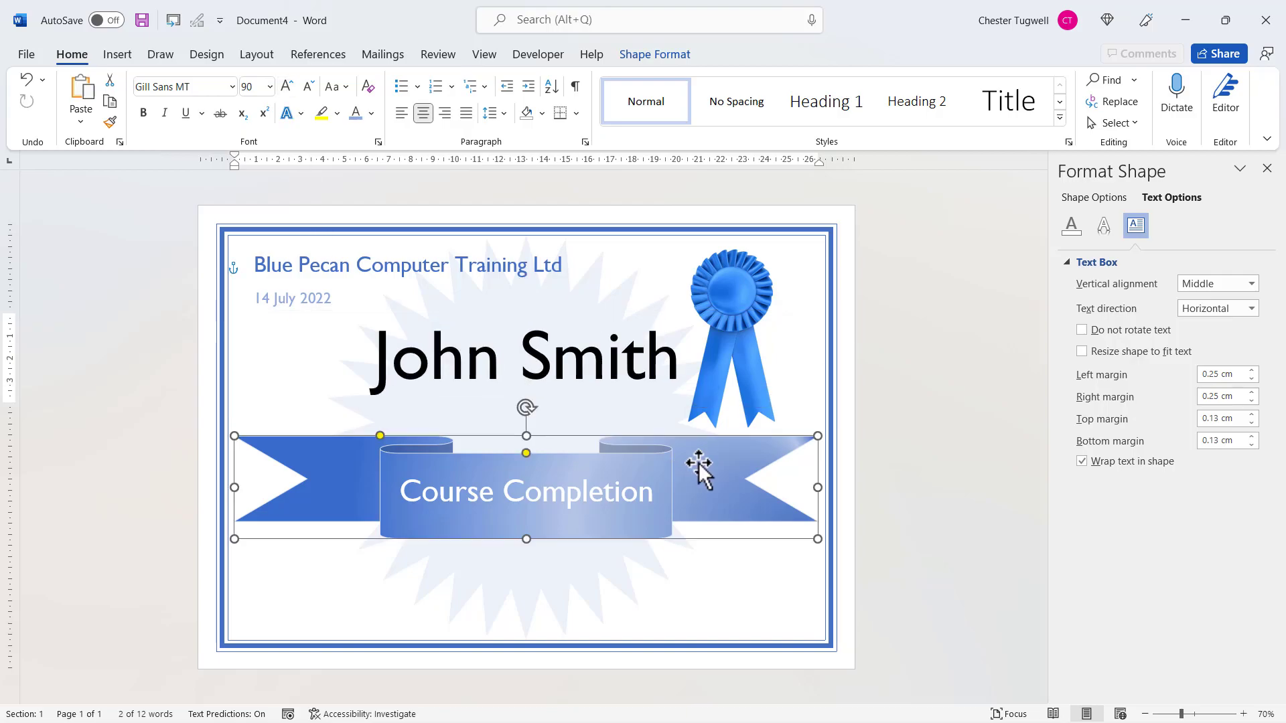
pyautogui.moveTo(697, 468); pyautogui.dragTo(700, 493)
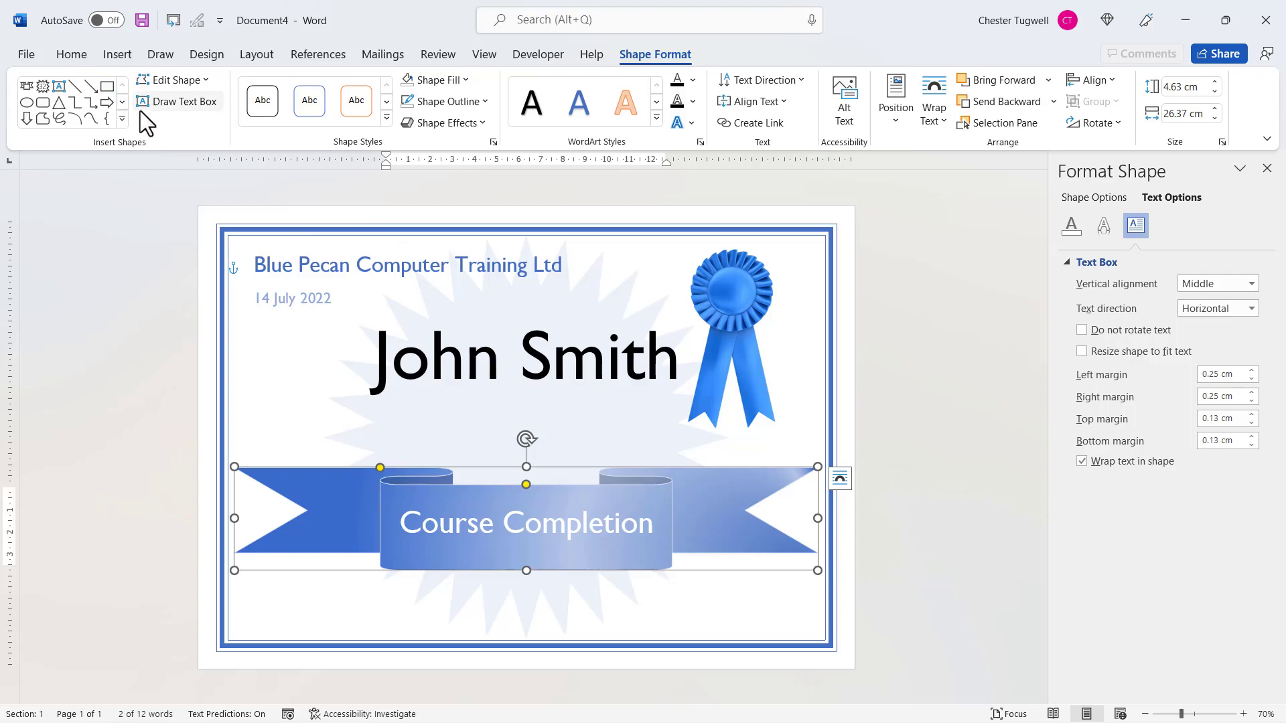
pyautogui.click(119, 55)
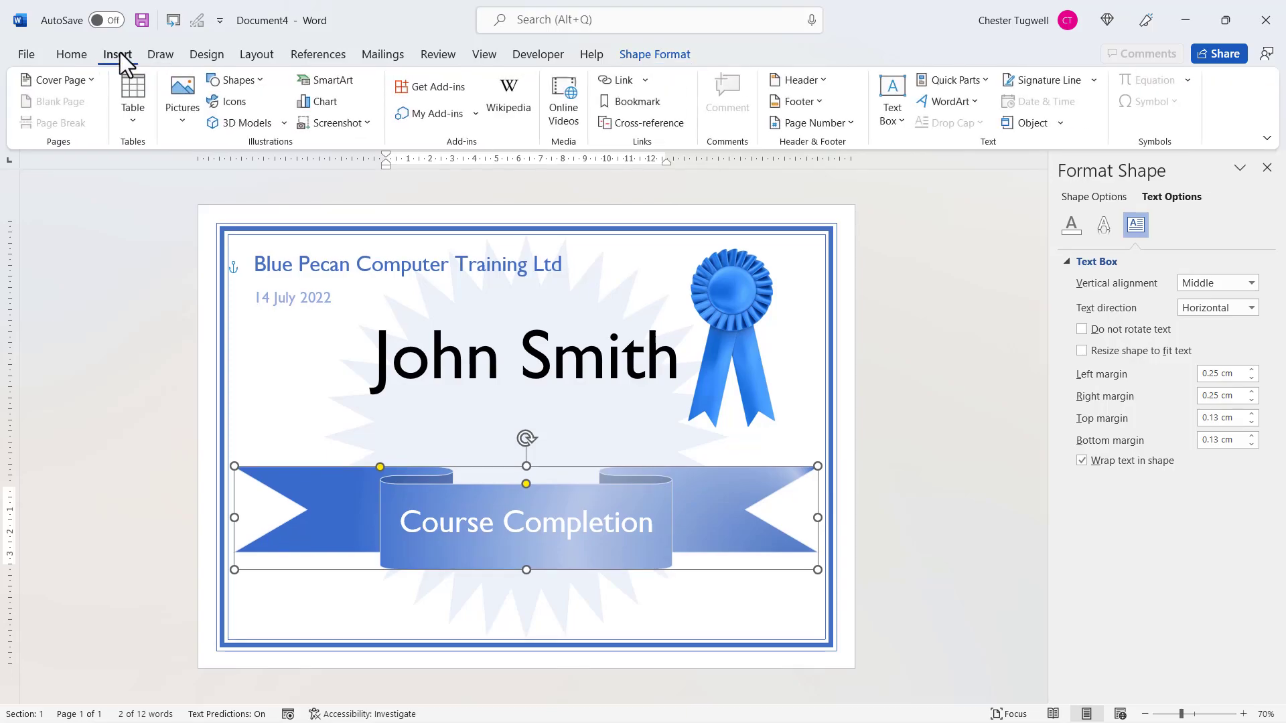
pyautogui.click(974, 104)
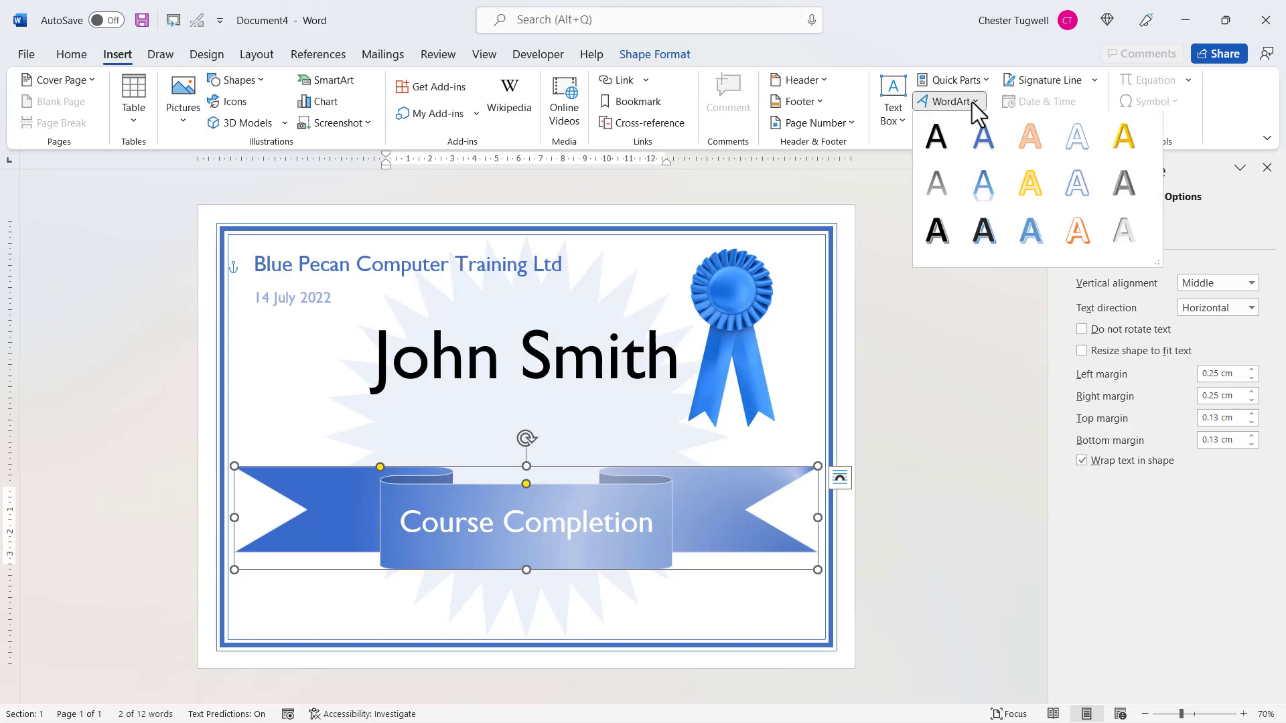
pyautogui.click(1077, 138)
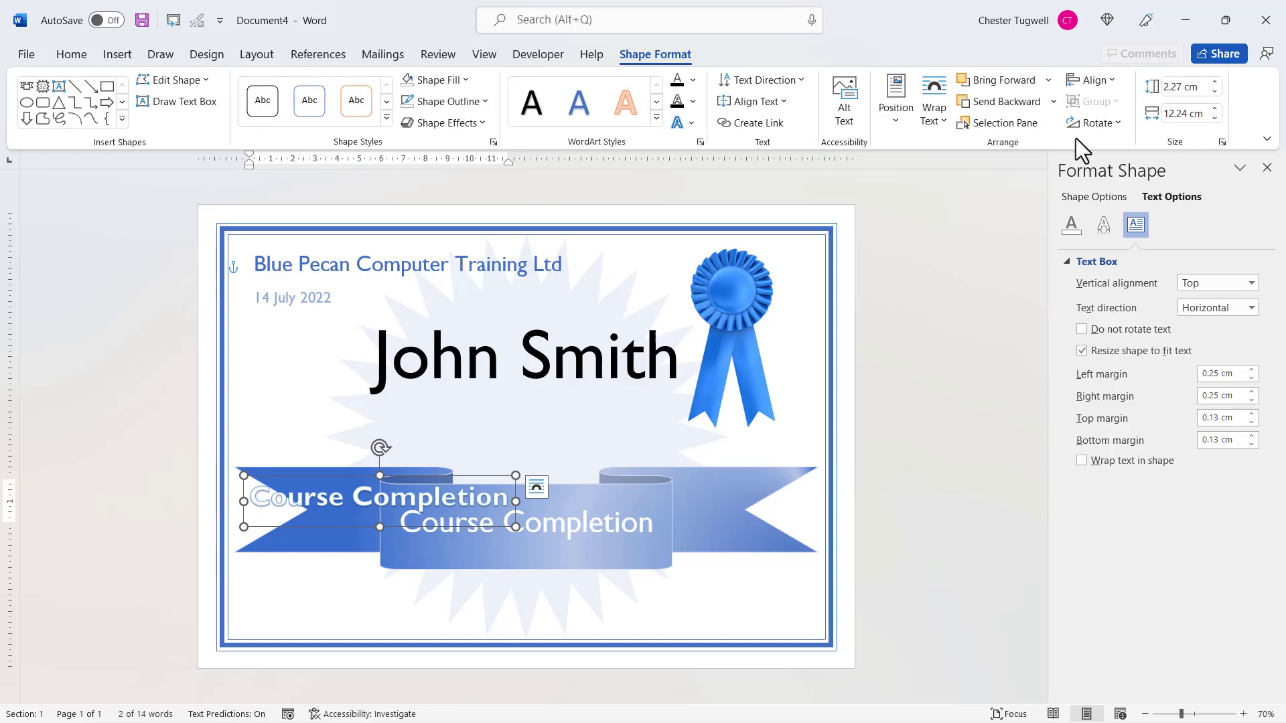
pyautogui.moveTo(447, 477); pyautogui.dragTo(472, 404)
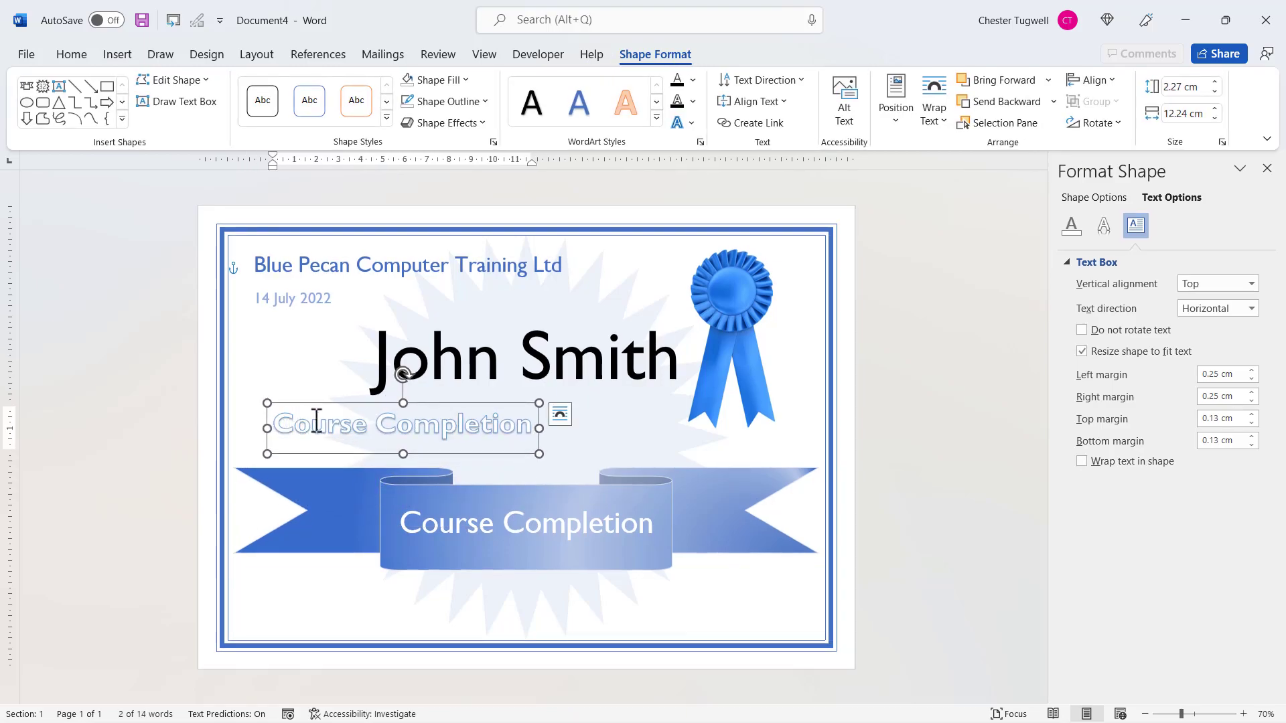
pyautogui.moveTo(316, 422); pyautogui.dragTo(536, 423)
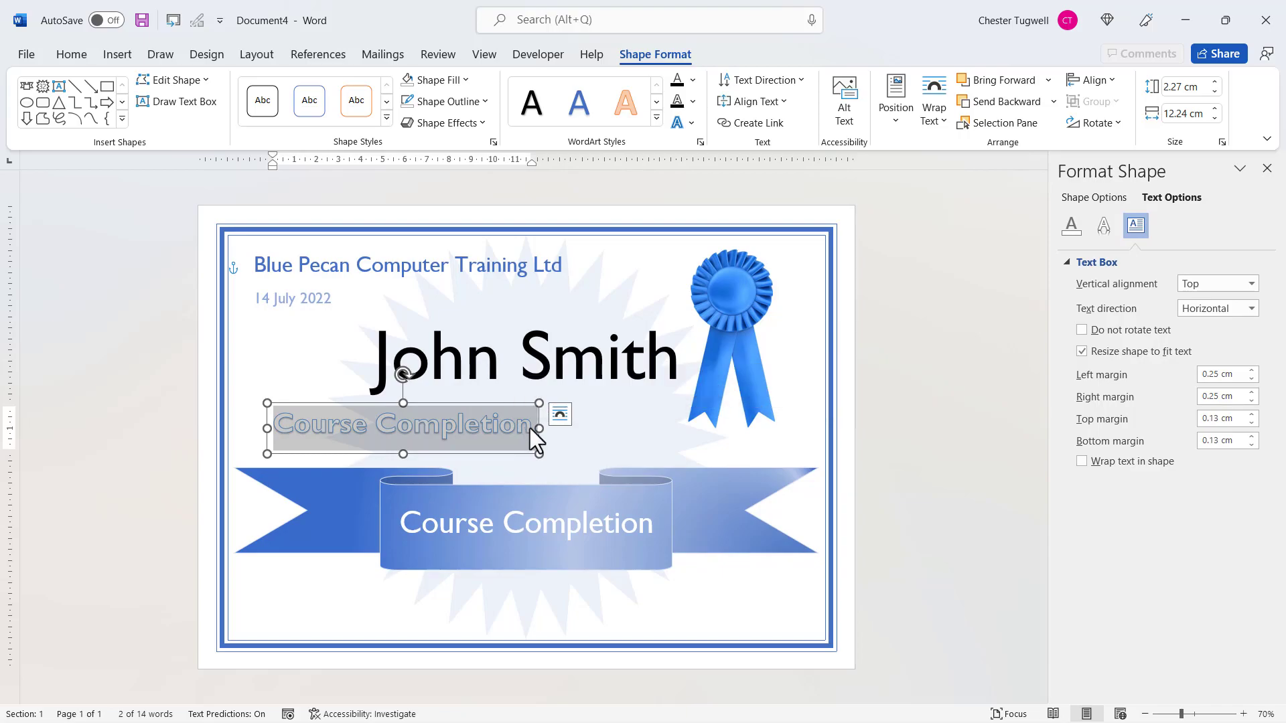
pyautogui.write('Excel F')
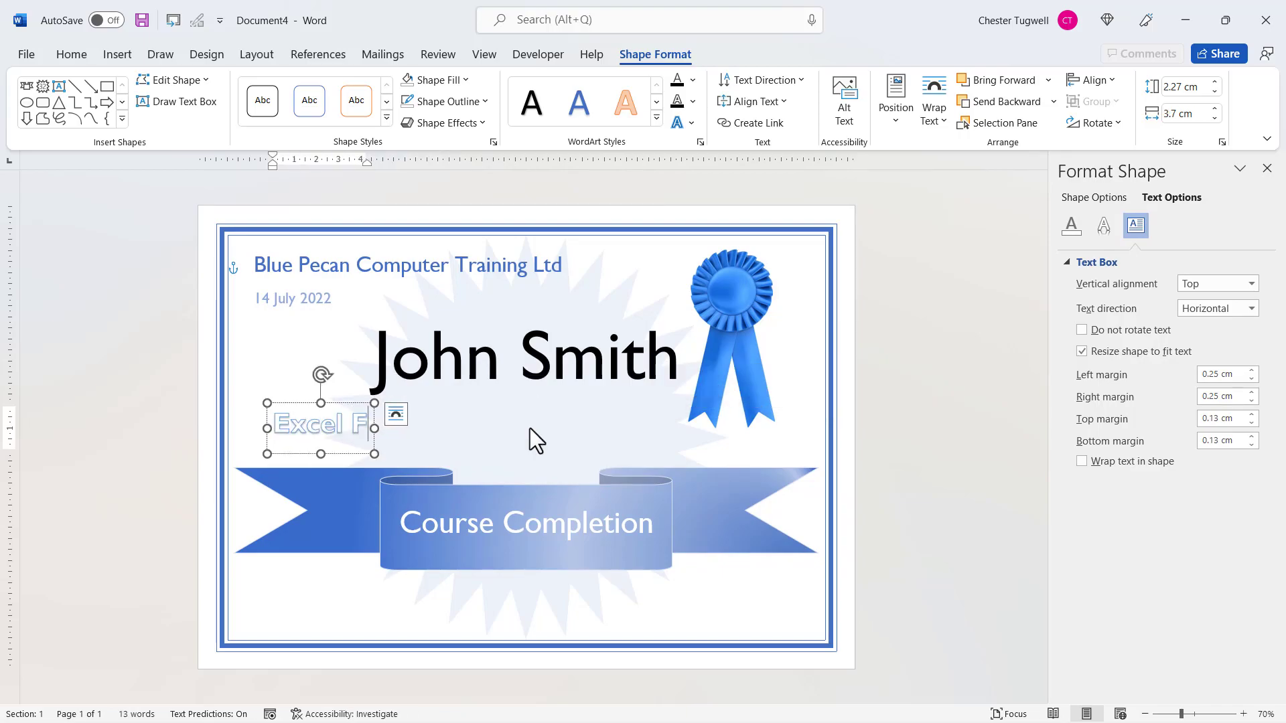
pyautogui.write('undament')
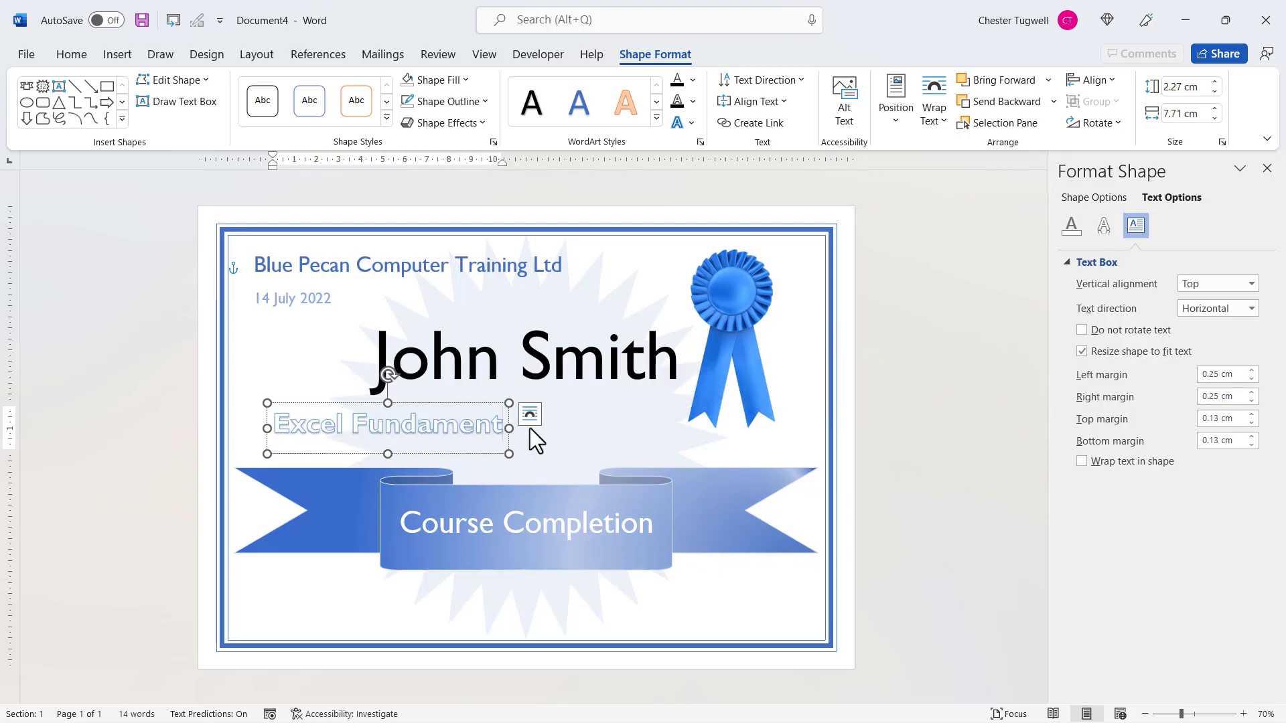
pyautogui.write('als')
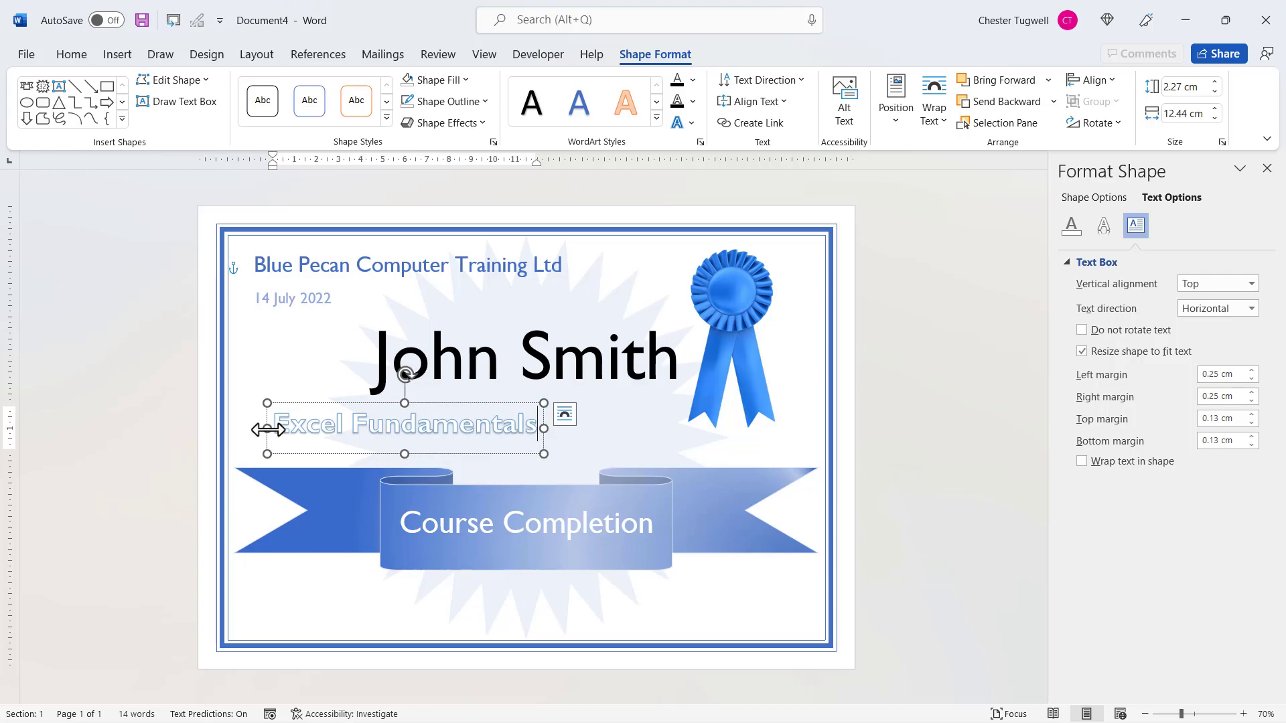
# Stretch the title across the certificate, size it 72 pt, and move it above the banner.
pyautogui.moveTo(267, 429); pyautogui.dragTo(228, 429)
pyautogui.moveTo(544, 429); pyautogui.dragTo(825, 423)
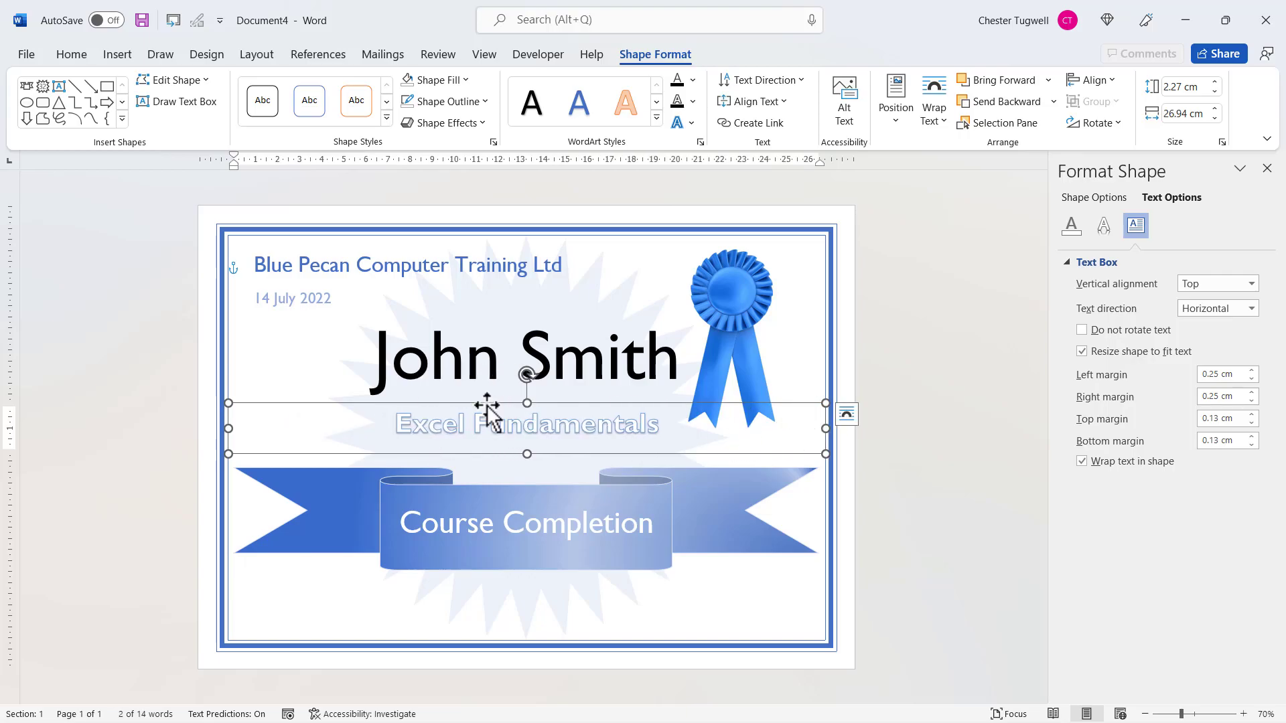
pyautogui.click(71, 54)
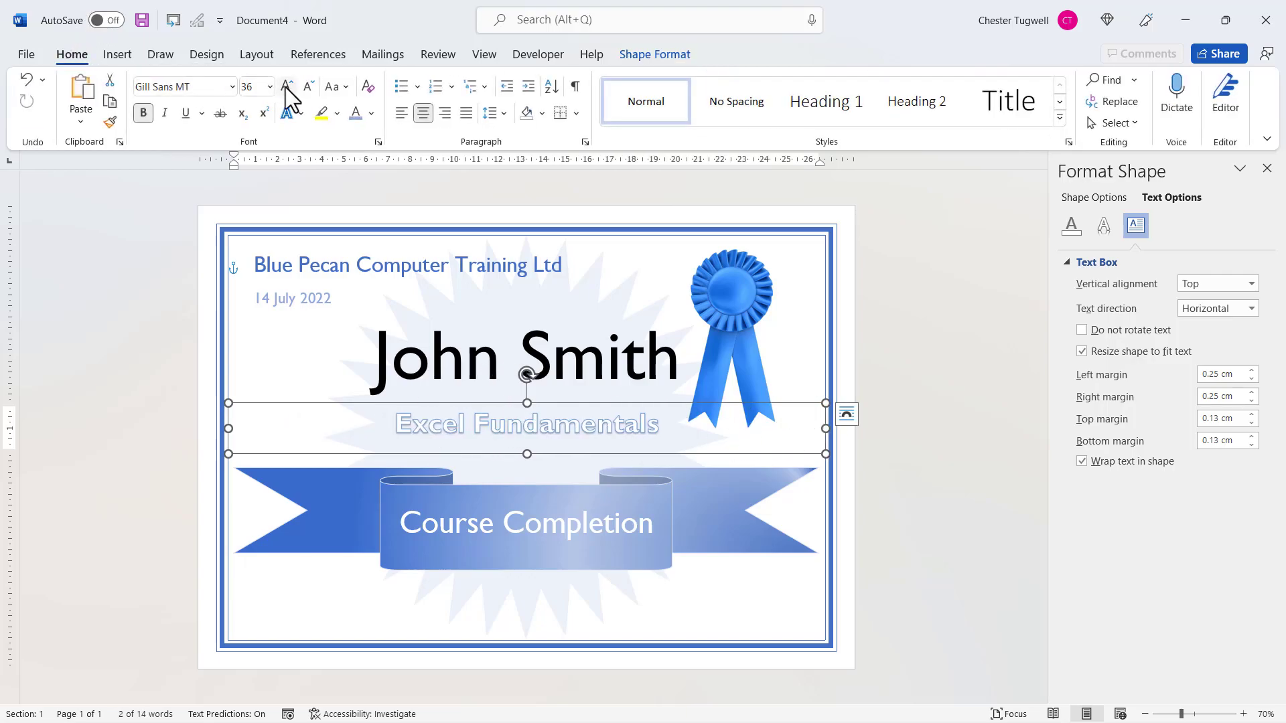
pyautogui.click(286, 87)
pyautogui.click(287, 87)
pyautogui.click(287, 87)
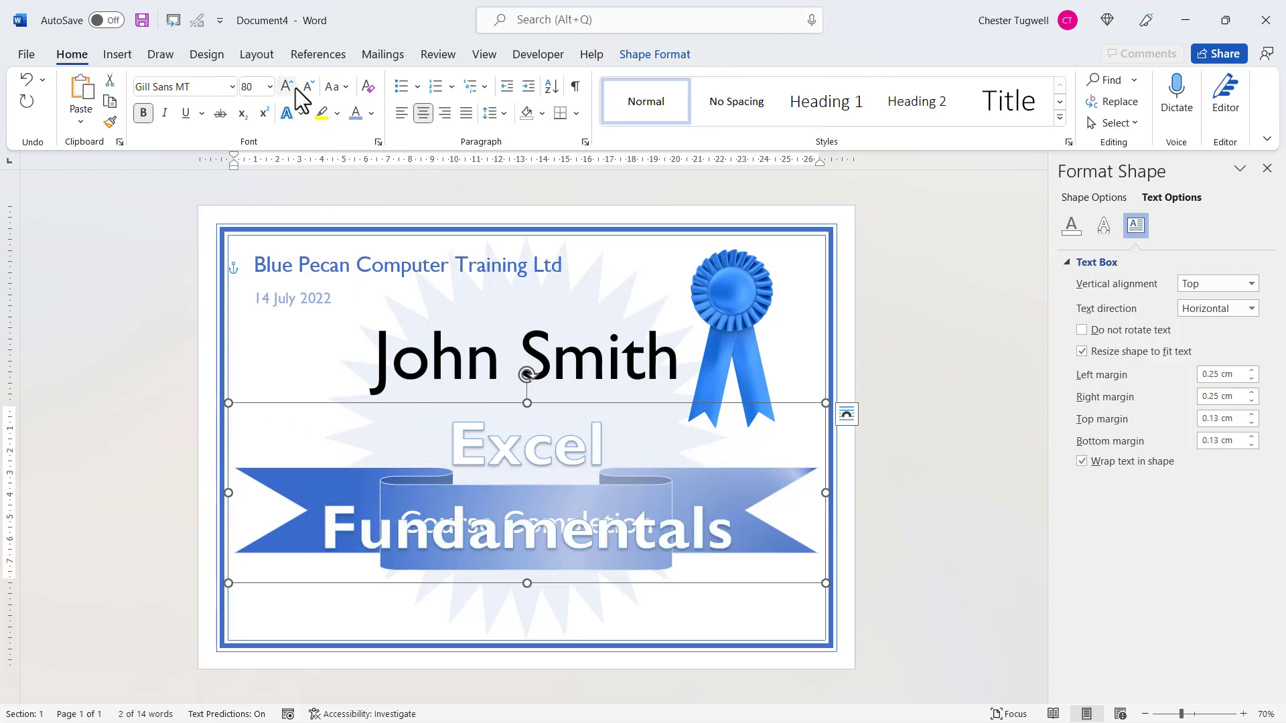
pyautogui.click(308, 87)
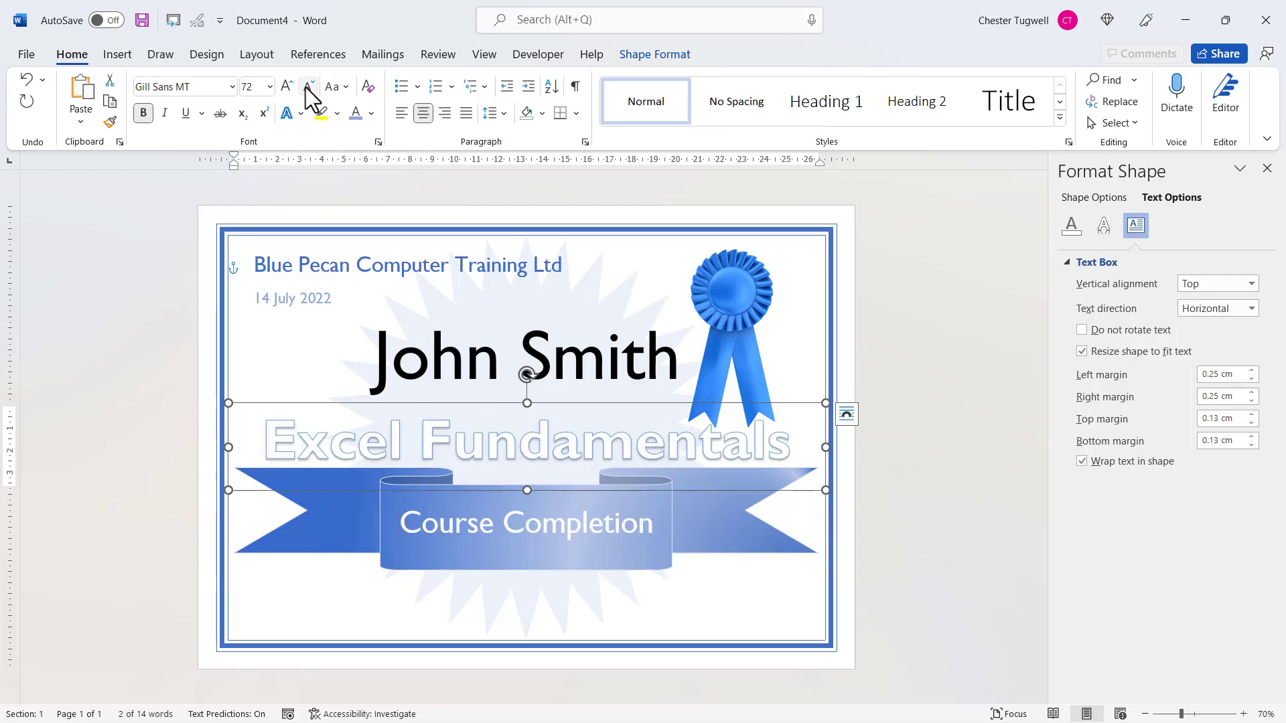
pyautogui.moveTo(570, 404); pyautogui.dragTo(566, 379)
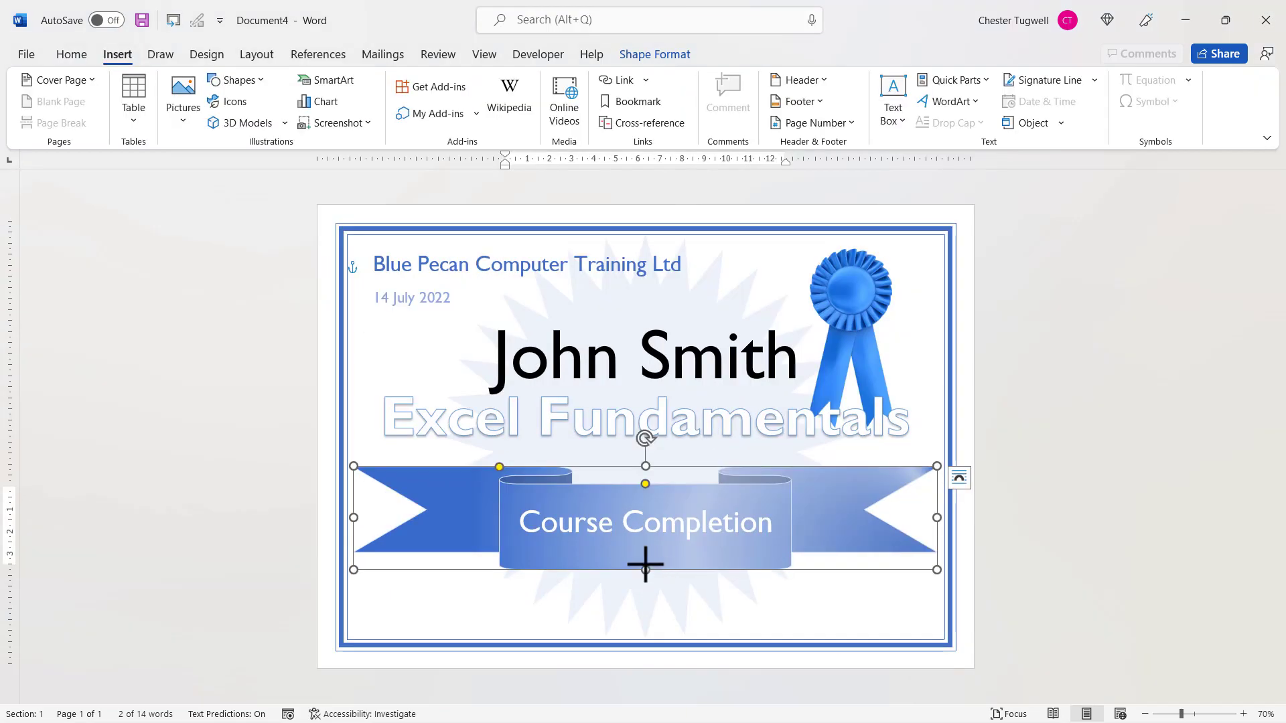
# Make the Course Completion banner shorter and pull its ends inward.
pyautogui.moveTo(645, 569); pyautogui.dragTo(646, 549)
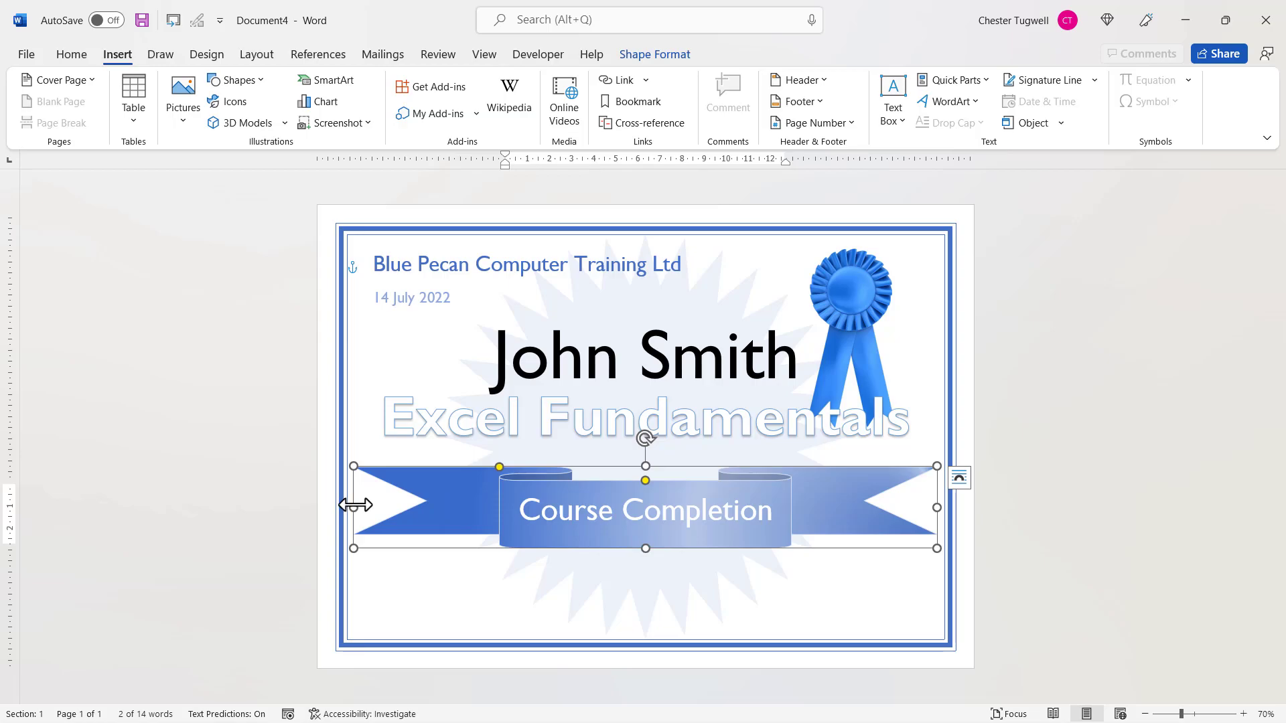
pyautogui.moveTo(354, 505)
pyautogui.mouseDown()
pyautogui.moveTo(394, 502)
pyautogui.moveTo(357, 510)
pyautogui.mouseUp()
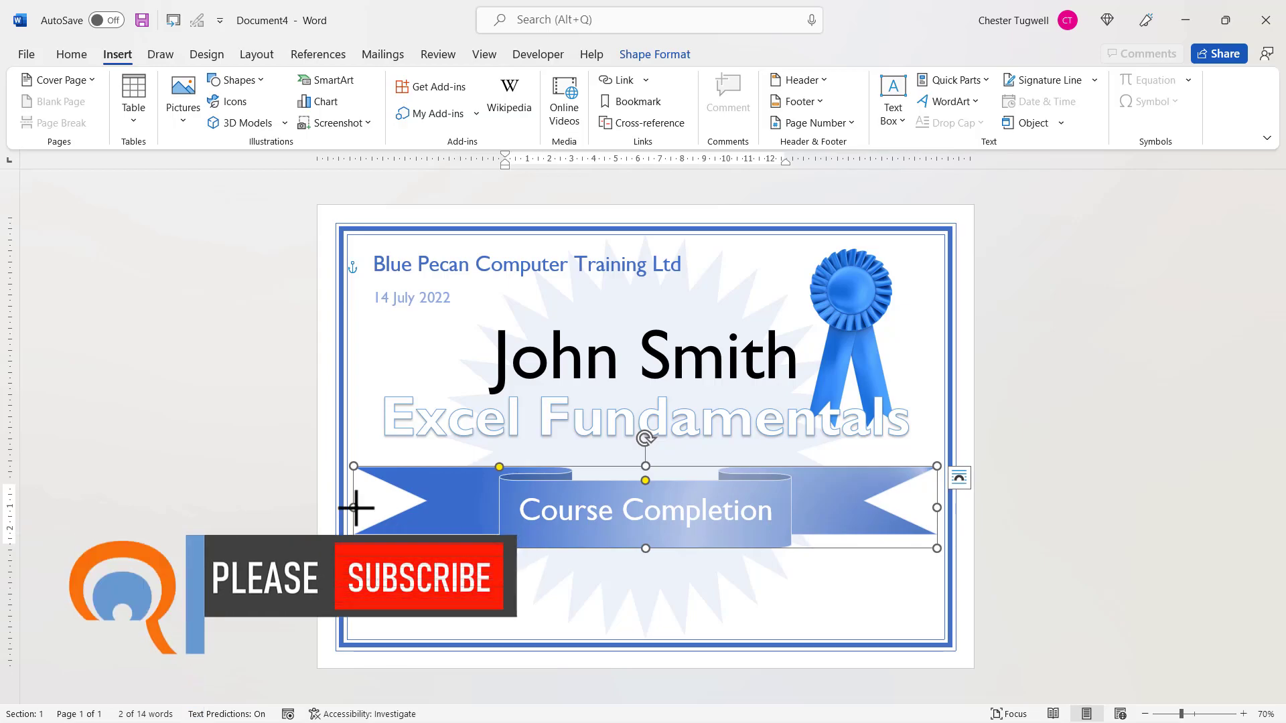
pyautogui.moveTo(357, 508); pyautogui.dragTo(376, 508)
pyautogui.press('Escape')
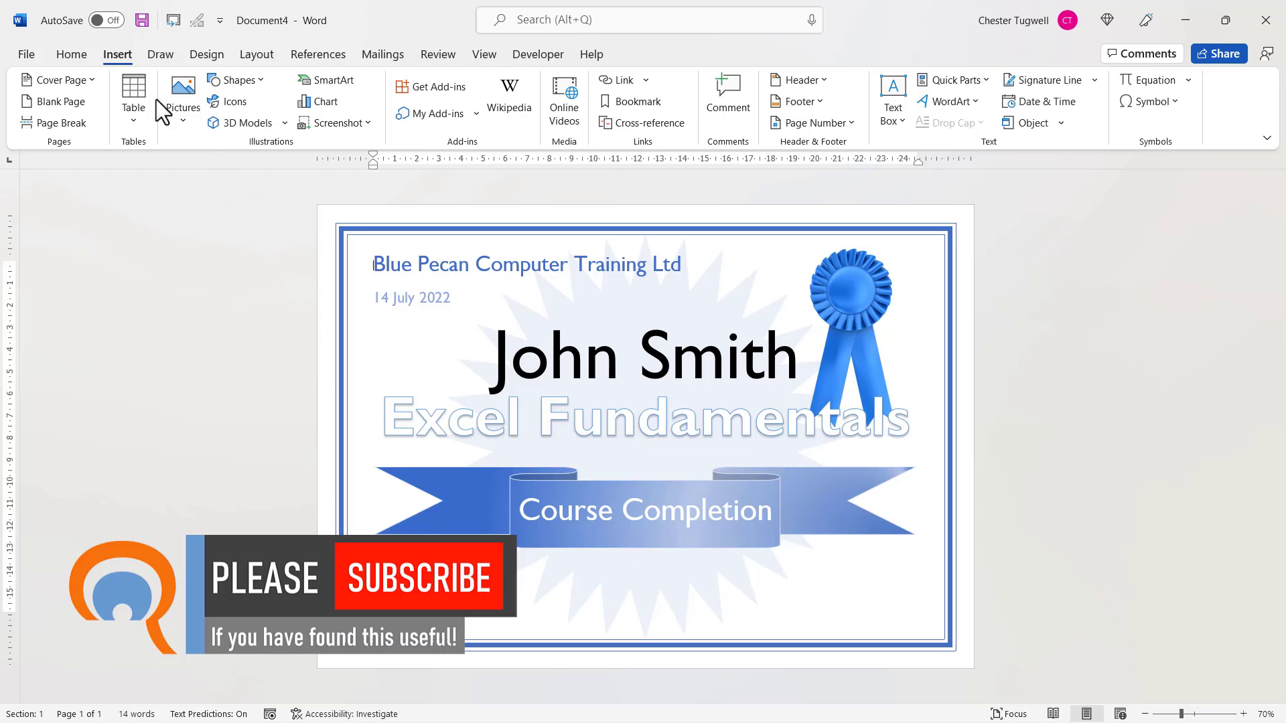
# Draw a black horizontal signature line beneath the Course Completion banner.
pyautogui.click(261, 83)
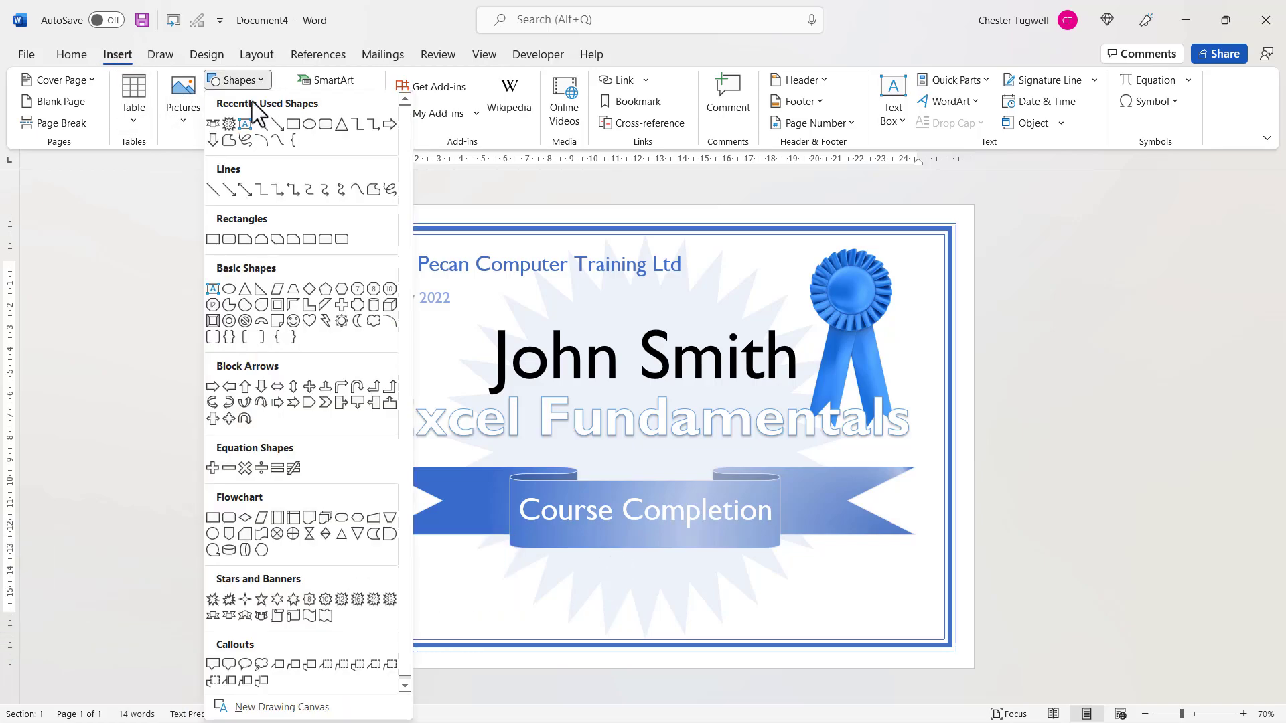
pyautogui.click(214, 190)
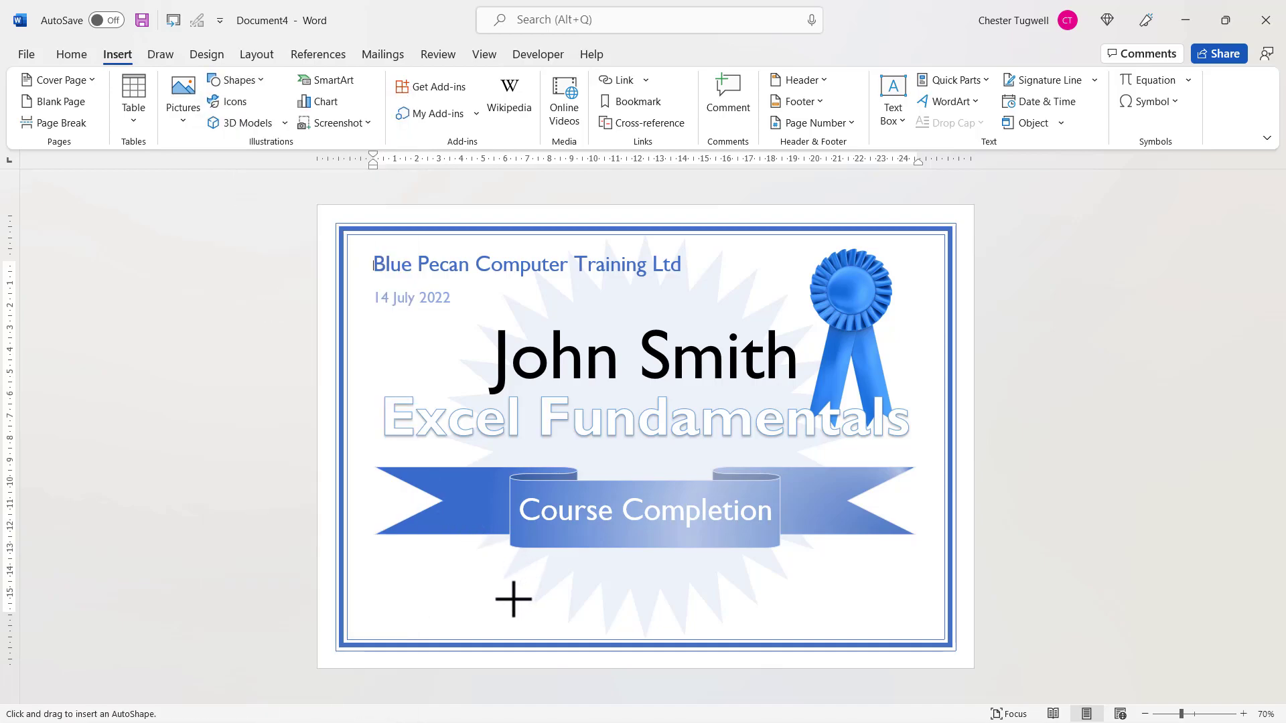
pyautogui.moveTo(508, 599); pyautogui.dragTo(779, 599)
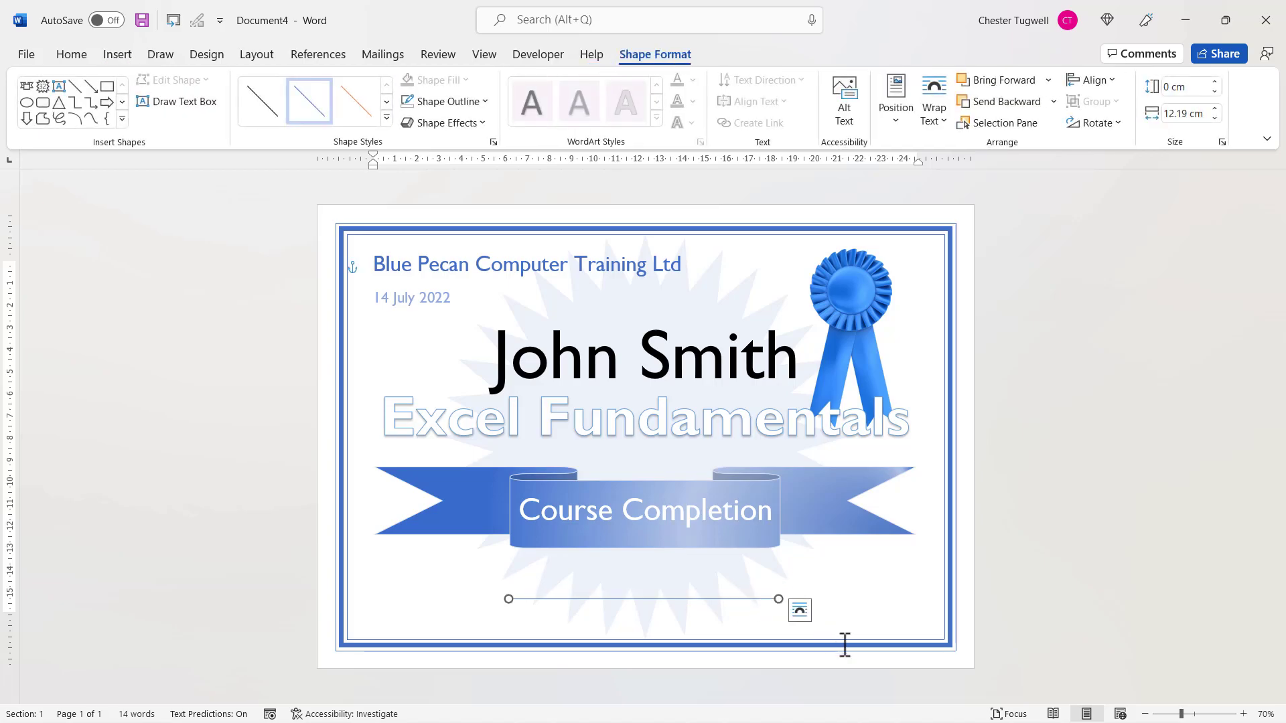
pyautogui.click(482, 101)
pyautogui.click(414, 143)
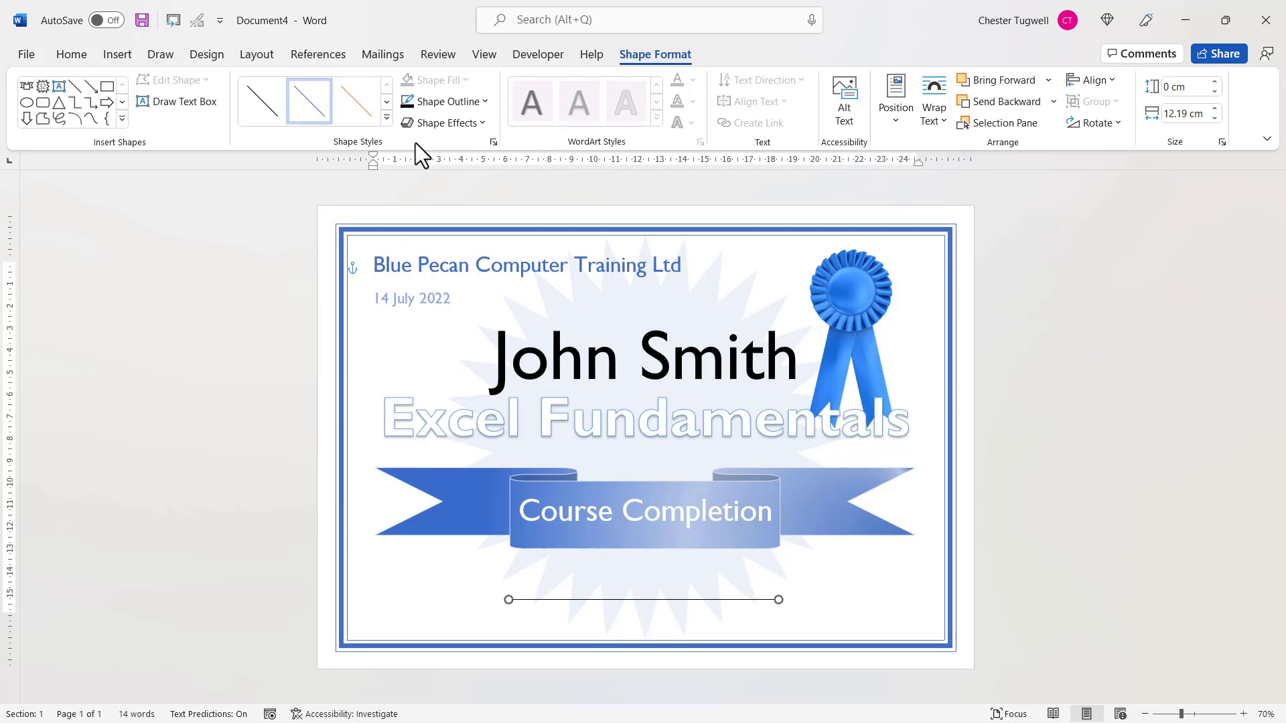
pyautogui.click(118, 54)
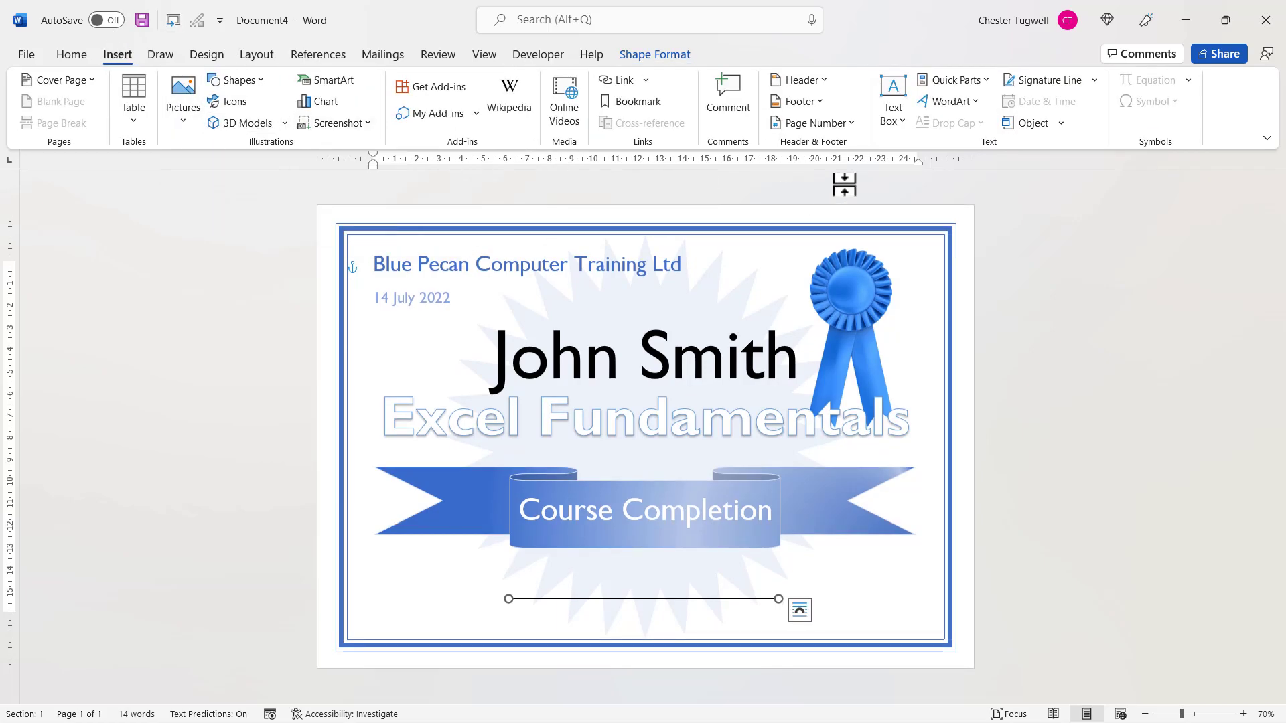
# Draw a text box just under the signature line with no fill and no outline.
pyautogui.click(896, 119)
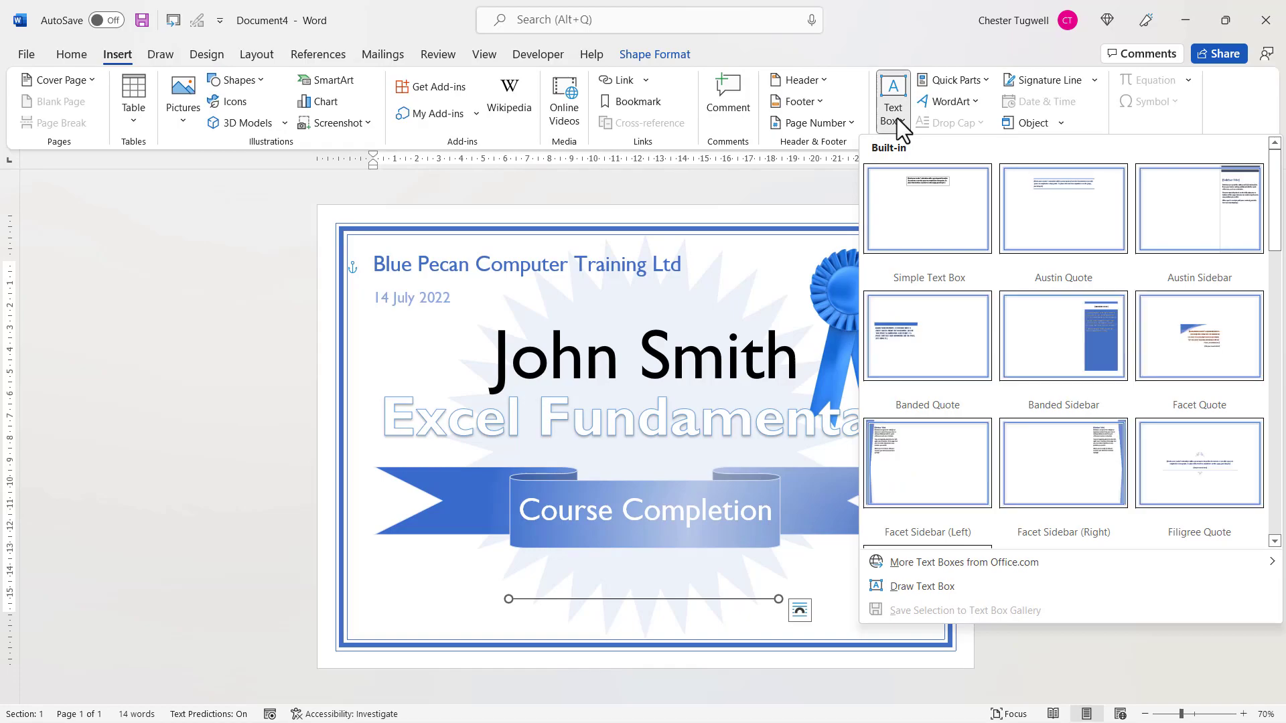
pyautogui.click(918, 590)
pyautogui.moveTo(508, 610); pyautogui.dragTo(658, 621)
pyautogui.click(463, 80)
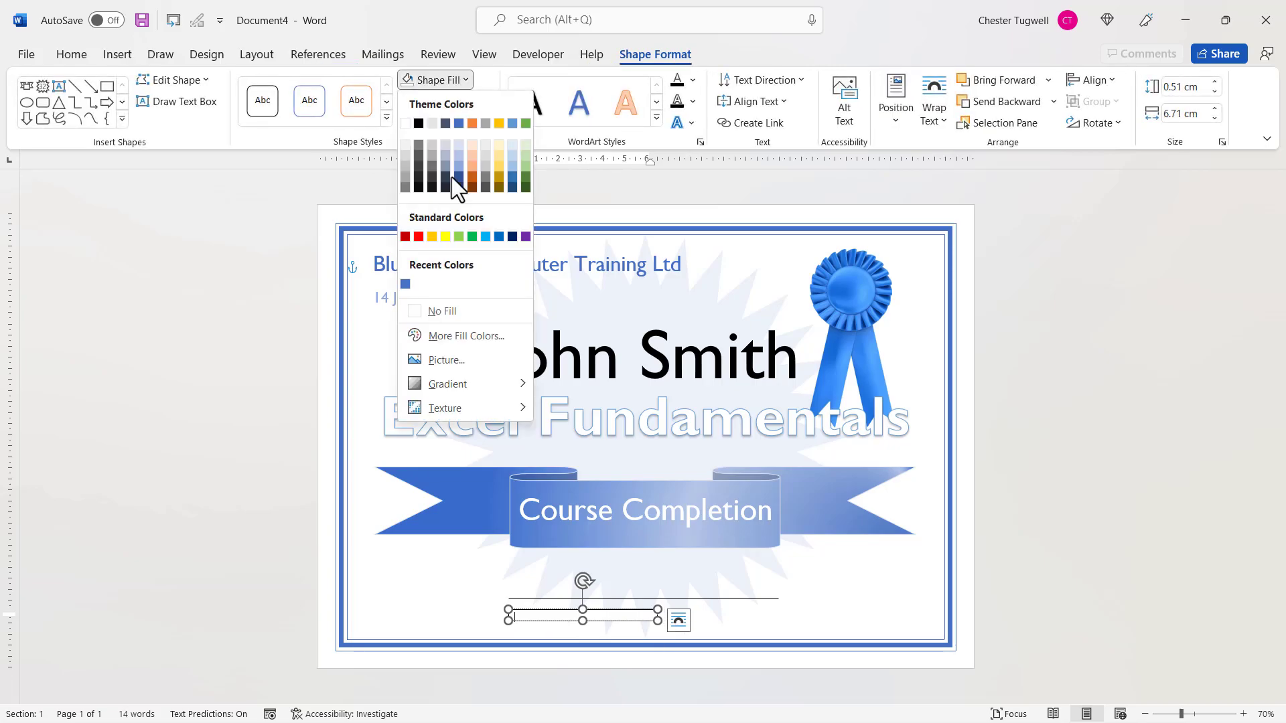
pyautogui.click(455, 308)
pyautogui.click(479, 105)
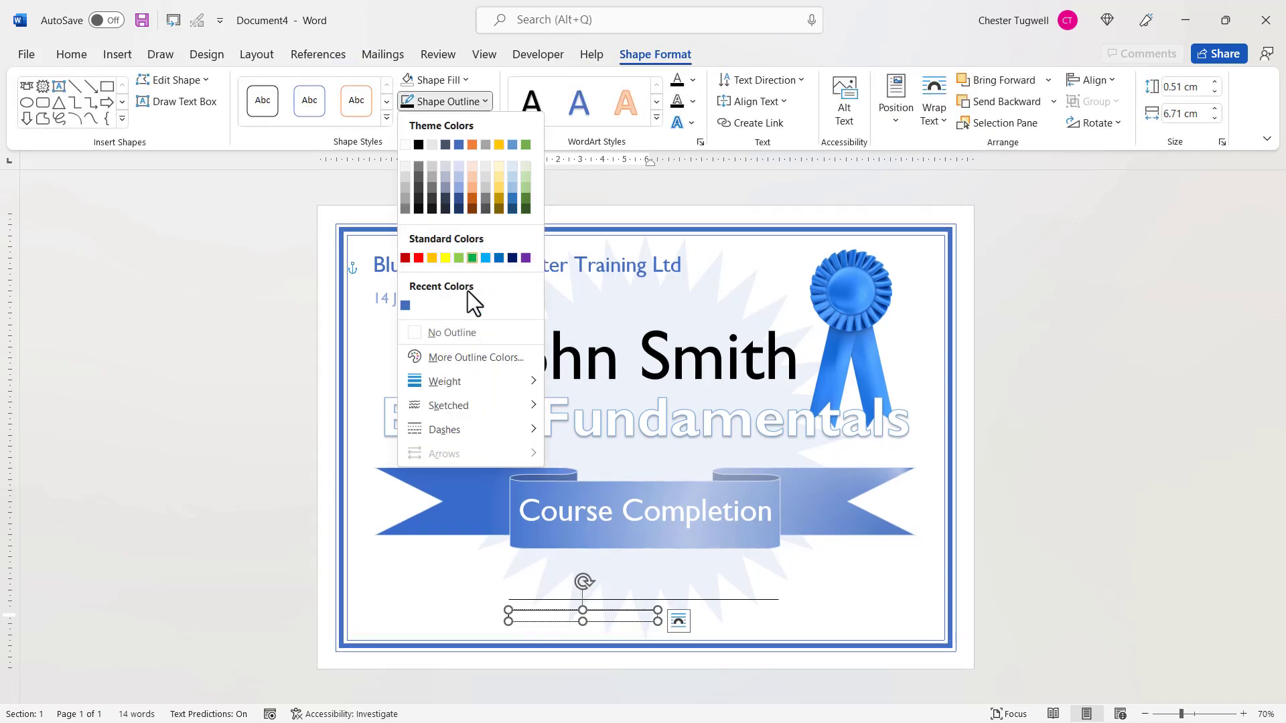
pyautogui.click(464, 333)
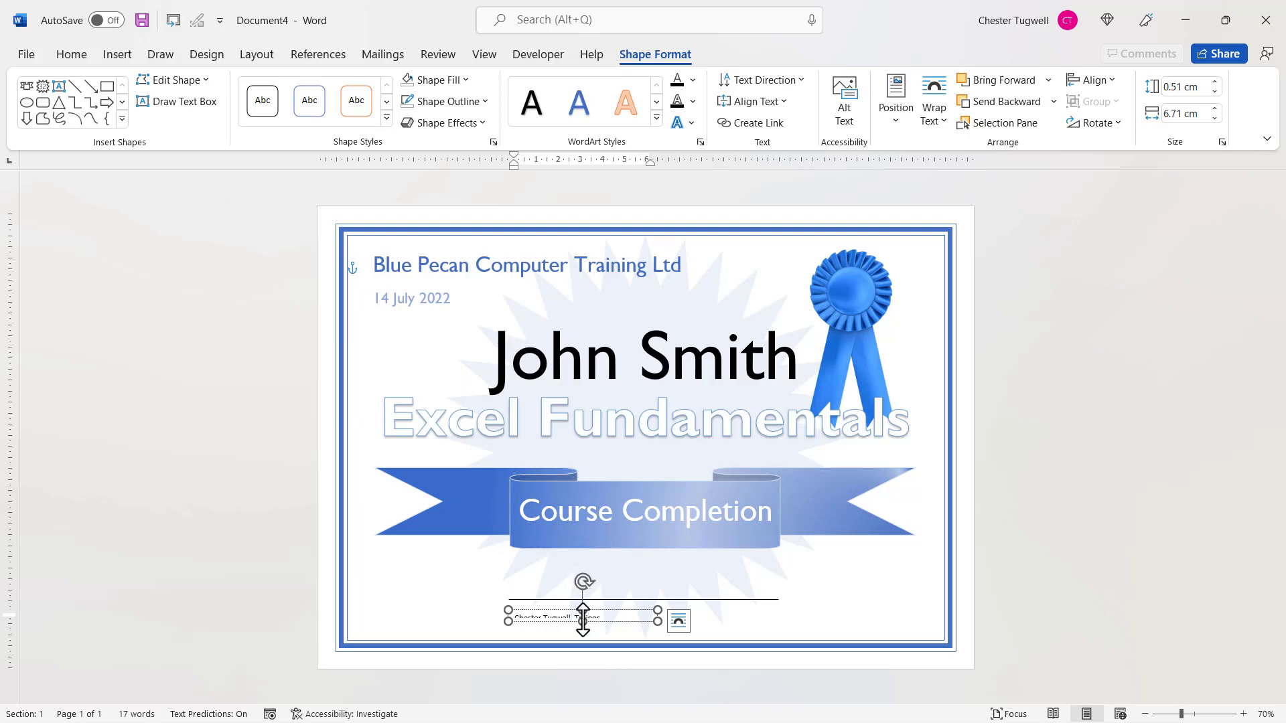
# Make the trainer caption box taller so the name and ', Trainer' show fully.
pyautogui.moveTo(582, 622); pyautogui.dragTo(582, 629)
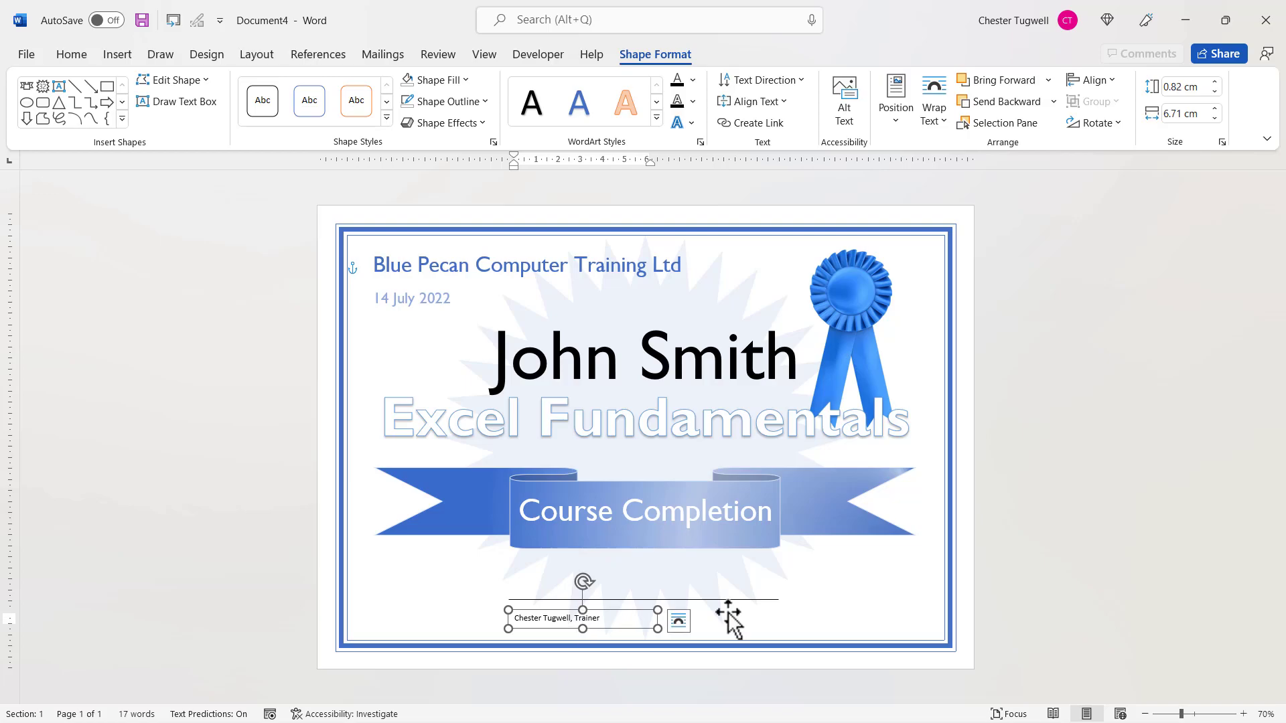
pyautogui.click(814, 602)
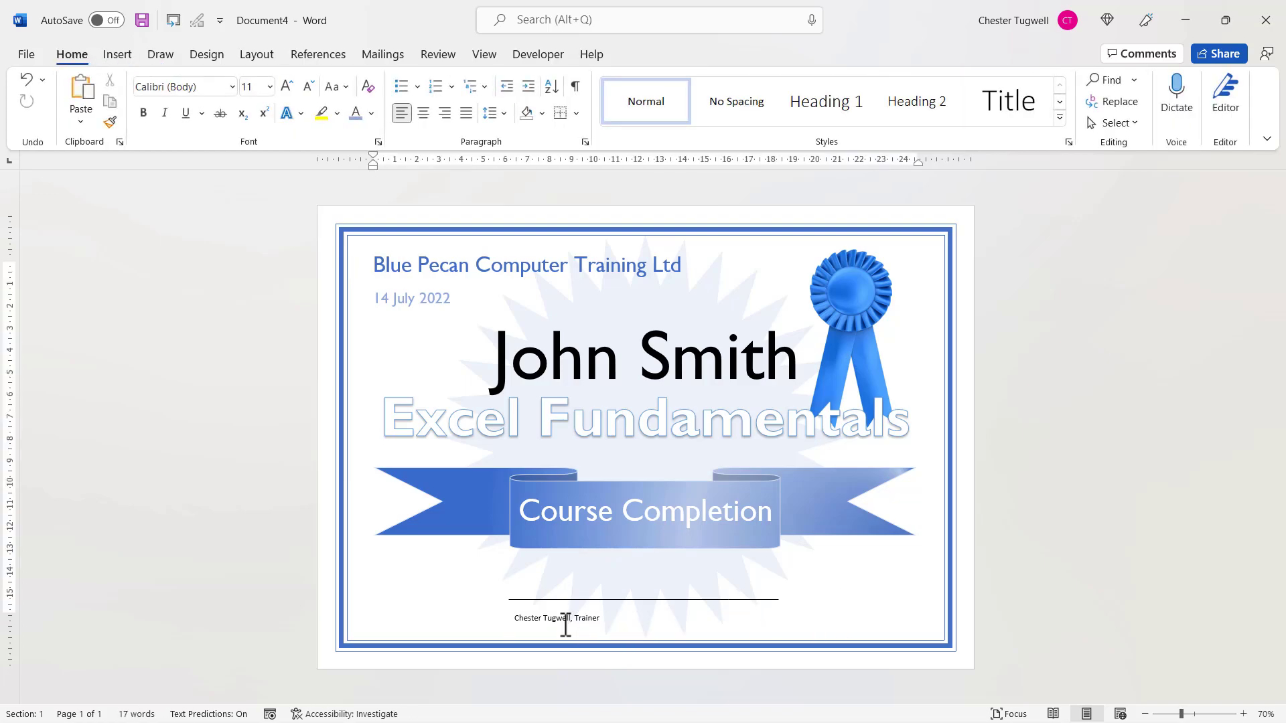
pyautogui.click(562, 619)
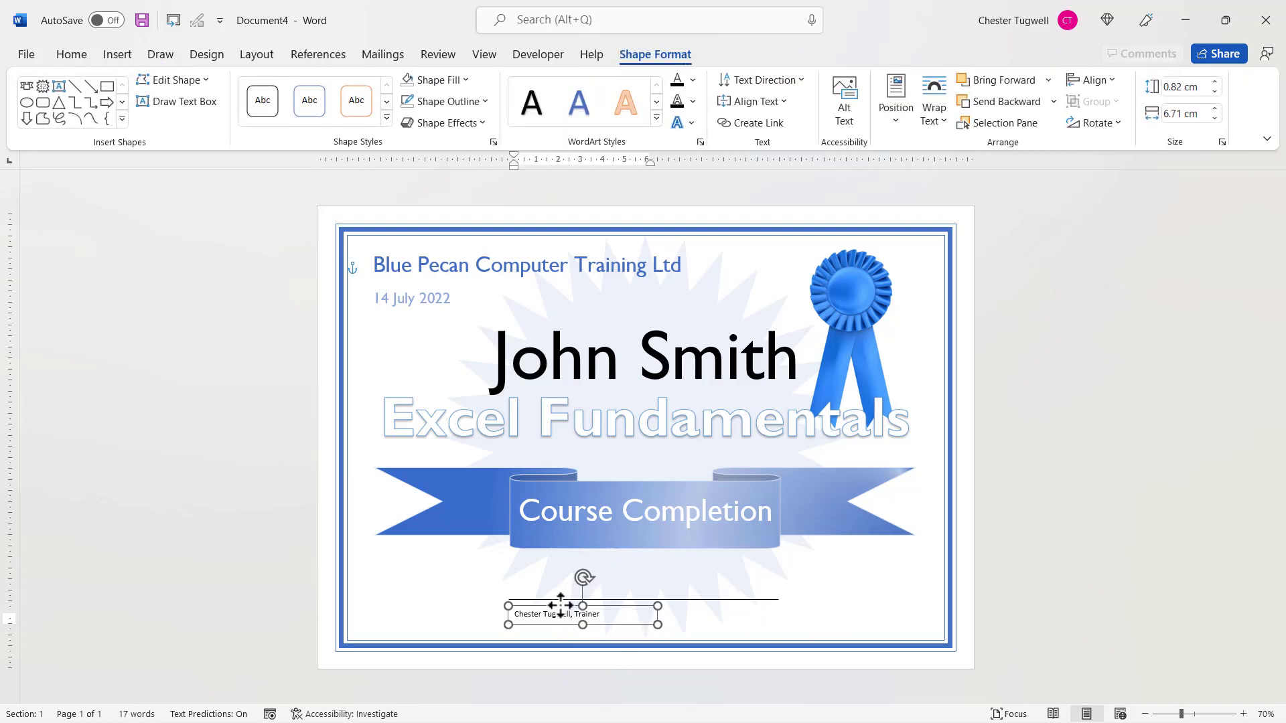
pyautogui.click(677, 606)
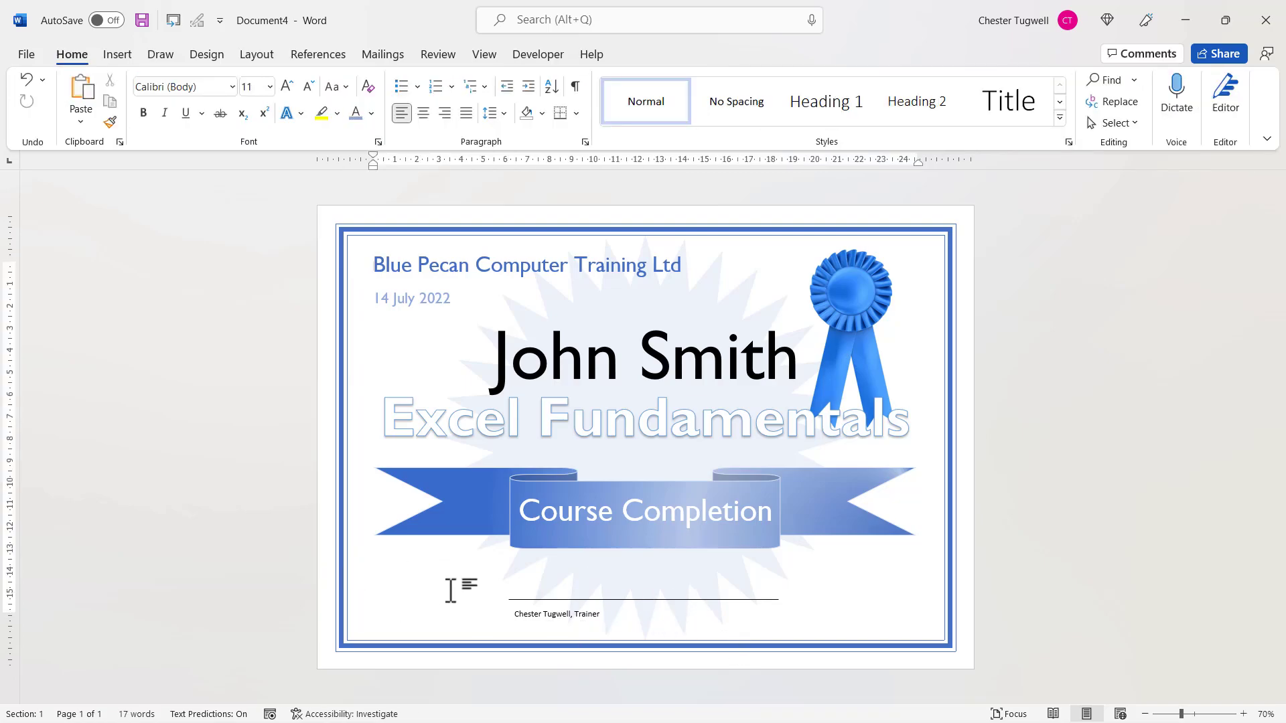
# Insert the blue pecan logo from this device, set Square wrapping, and move it to the lower left.
pyautogui.click(123, 58)
pyautogui.click(185, 118)
pyautogui.click(215, 177)
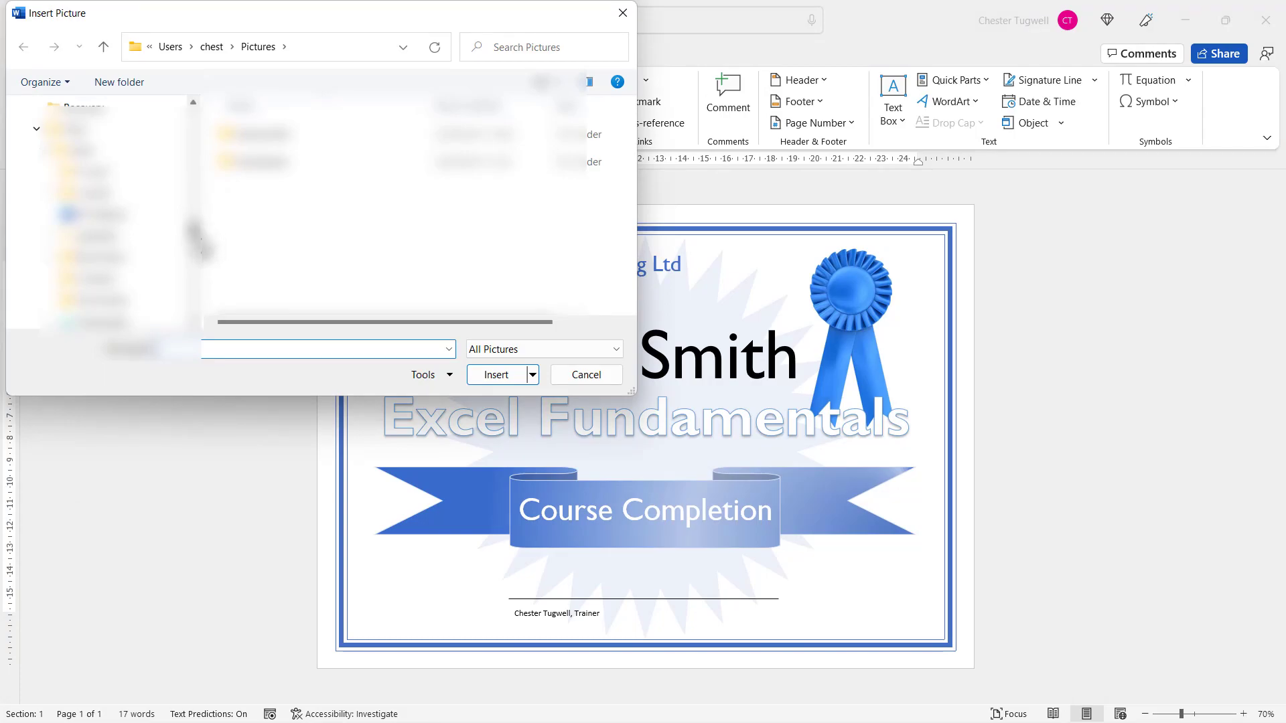
pyautogui.click(504, 375)
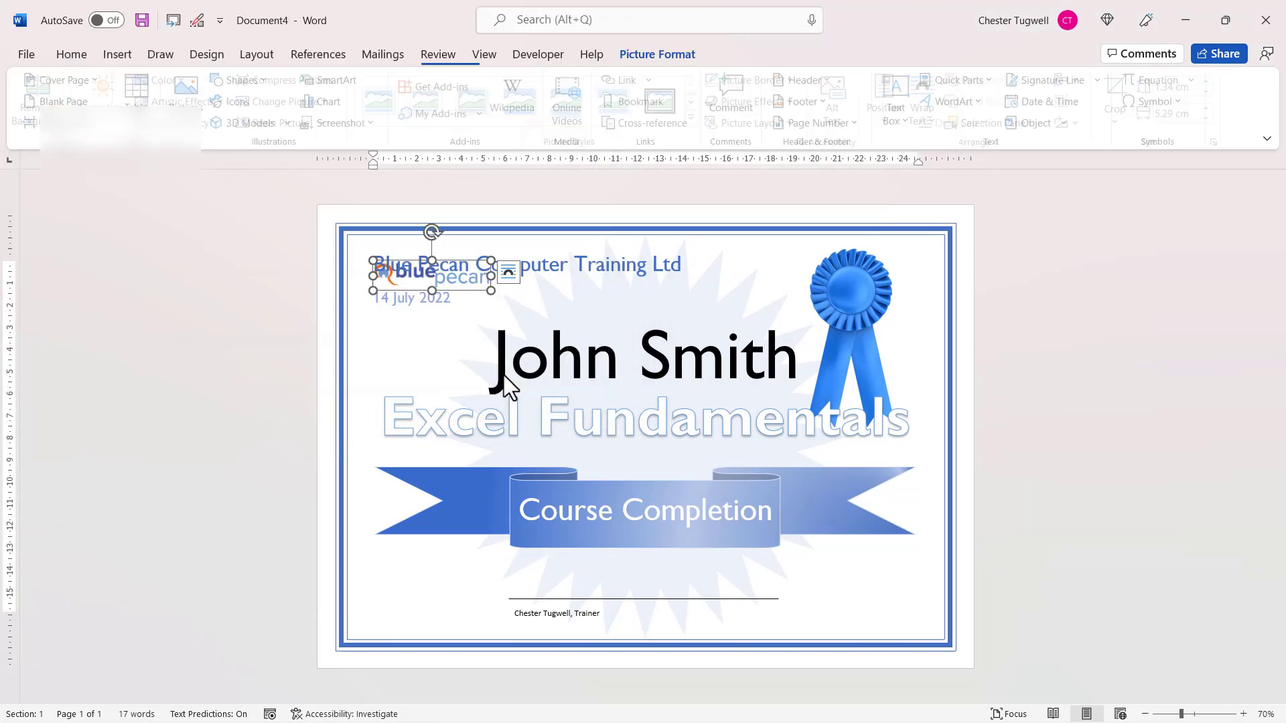
pyautogui.click(513, 275)
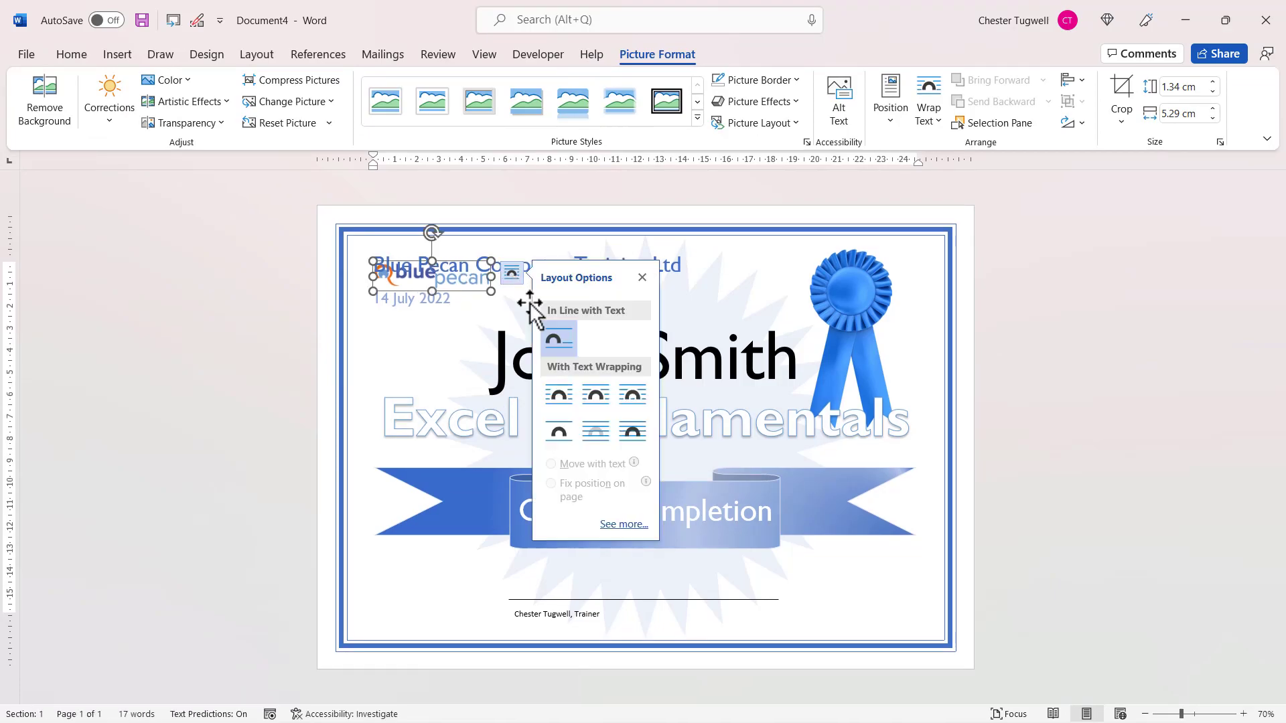
pyautogui.click(563, 416)
pyautogui.moveTo(469, 299); pyautogui.dragTo(463, 602)
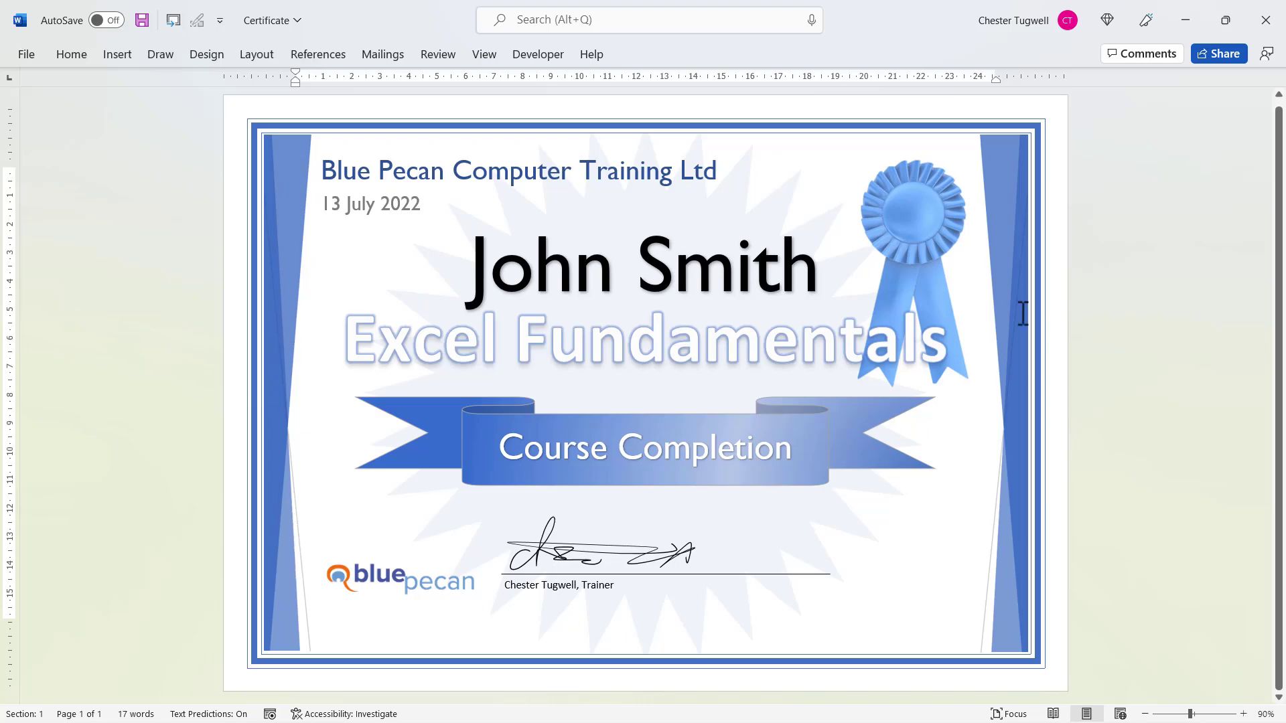
# Back in the certificate, insert a Facet Sidebar (Left) and delete its placeholder text, keeping the blue bar.
pyautogui.click(1187, 19)
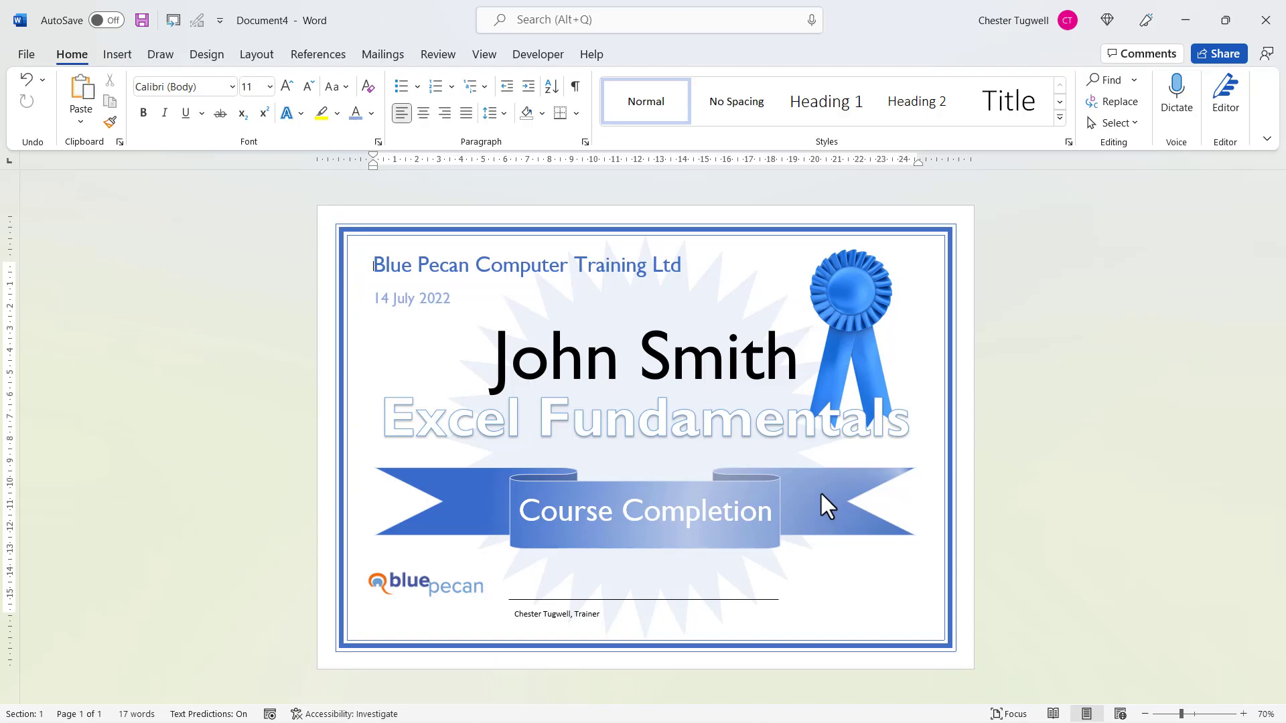
pyautogui.click(122, 58)
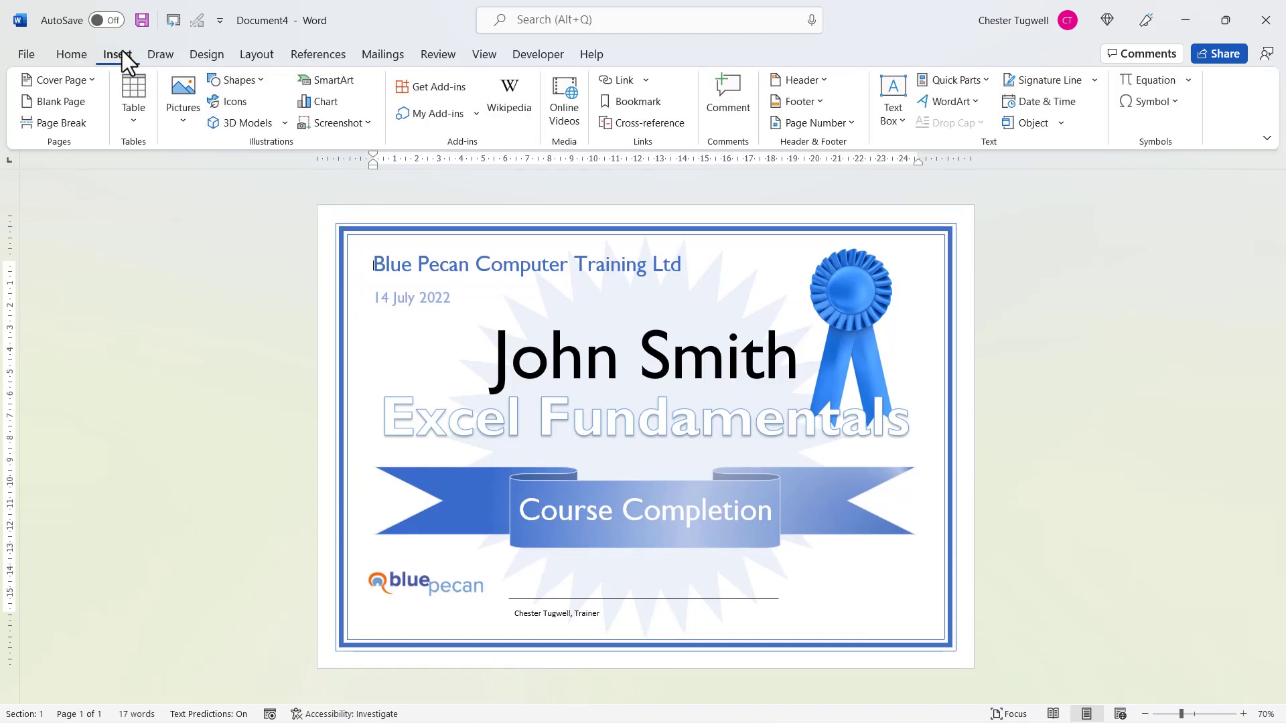
pyautogui.click(902, 115)
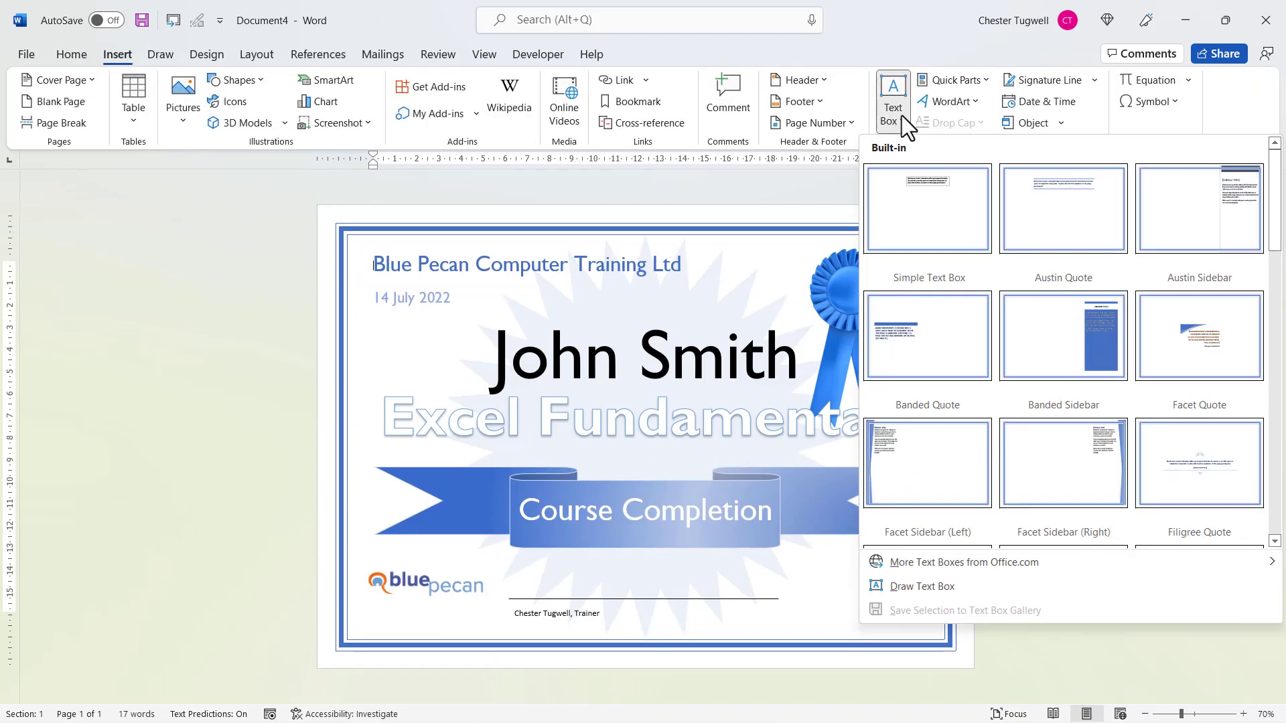
pyautogui.click(890, 481)
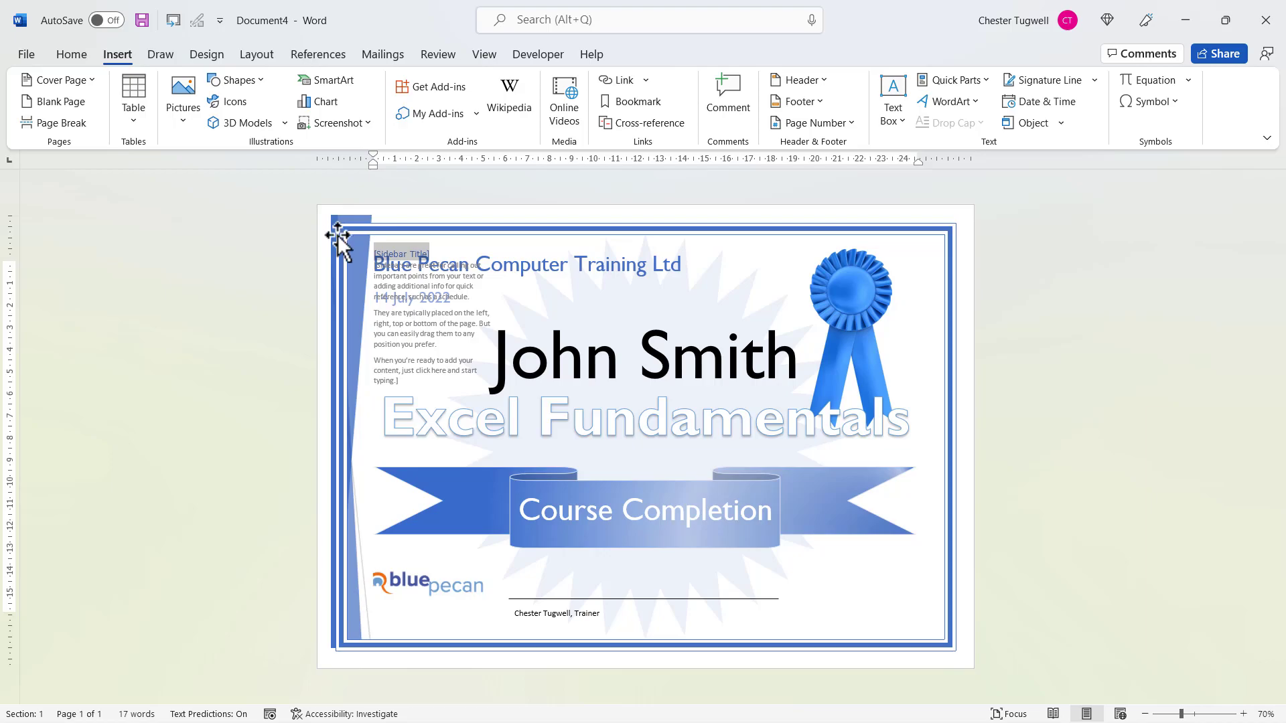
pyautogui.click(417, 346)
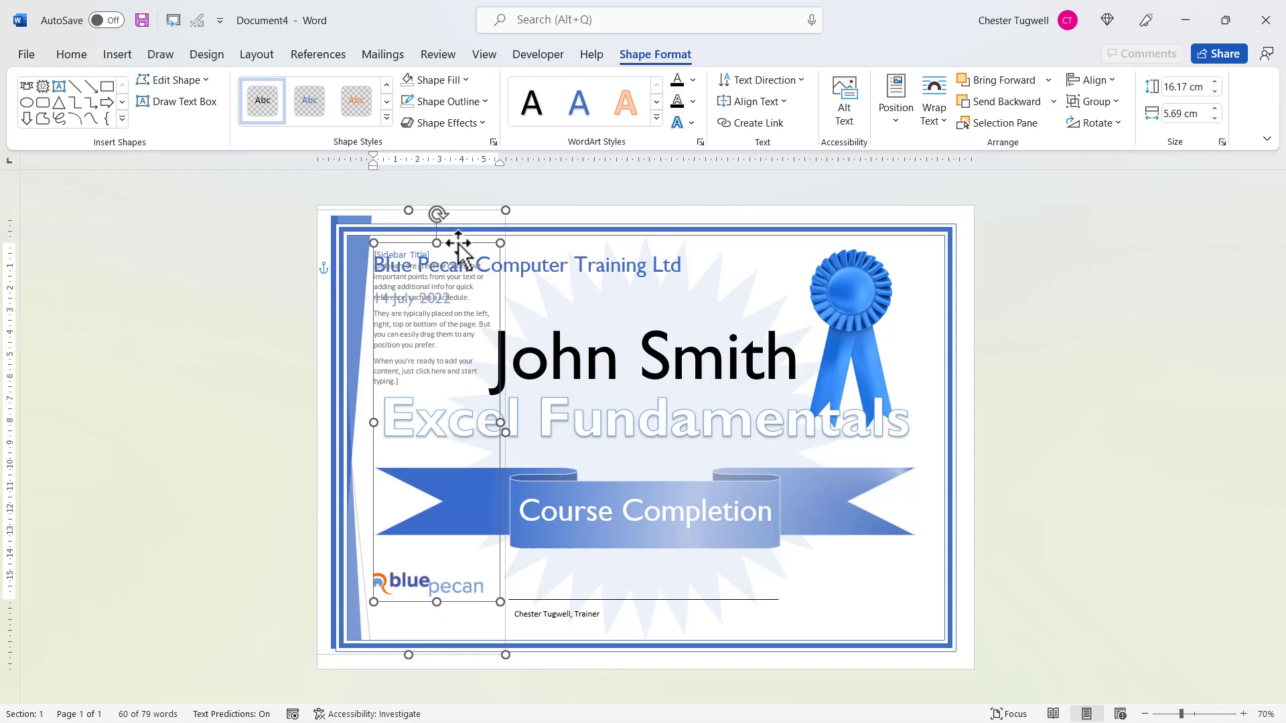
pyautogui.press('Delete')
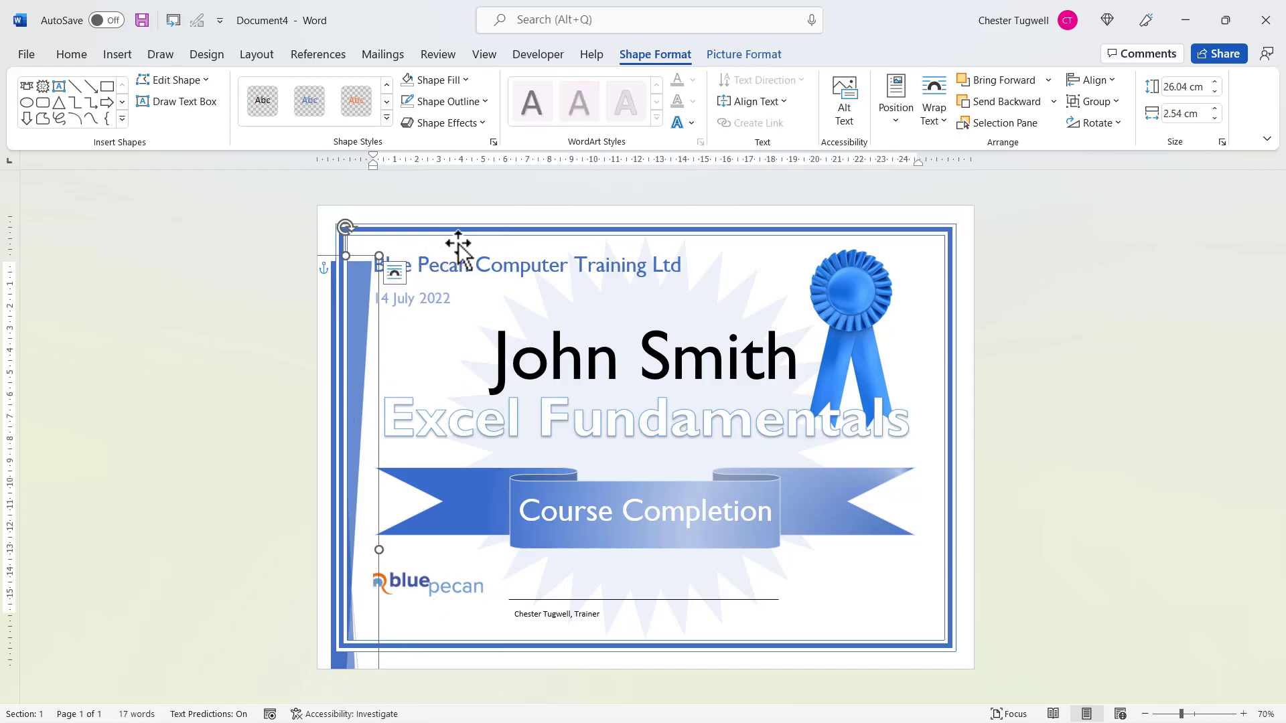
# Set the left blue bar's wrapping to In Front of Text.
pyautogui.click(395, 272)
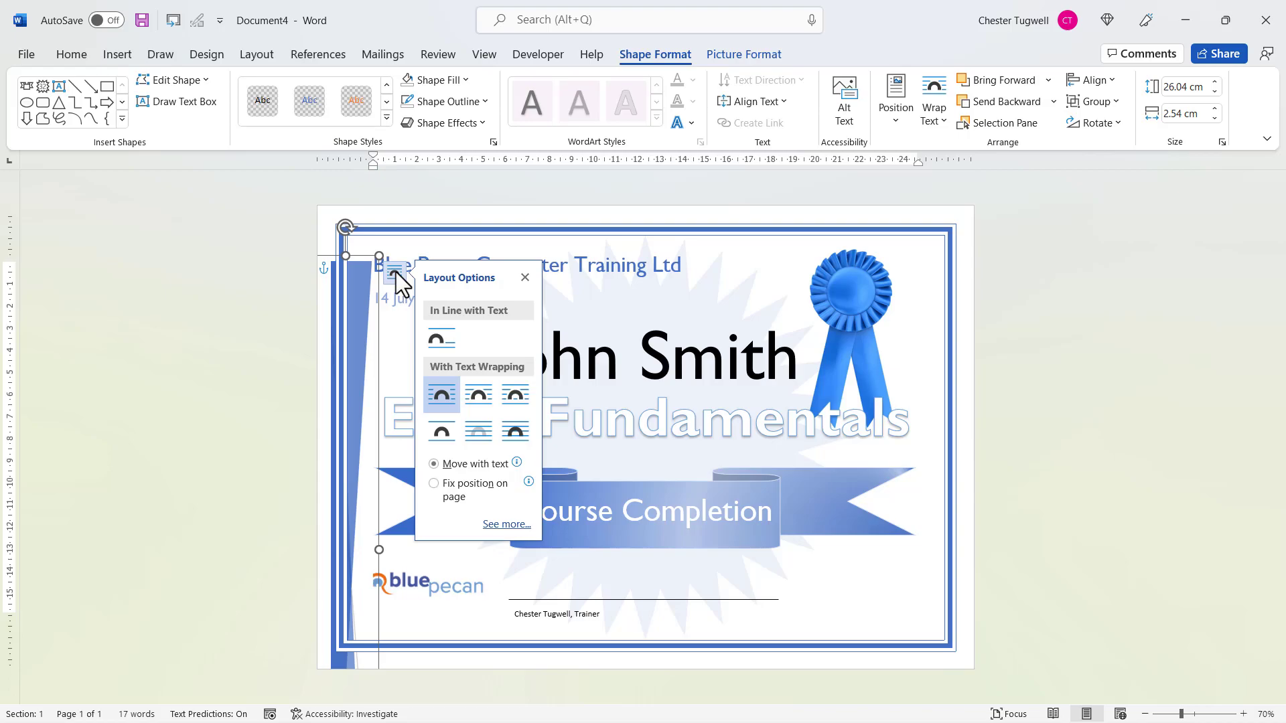
pyautogui.click(516, 440)
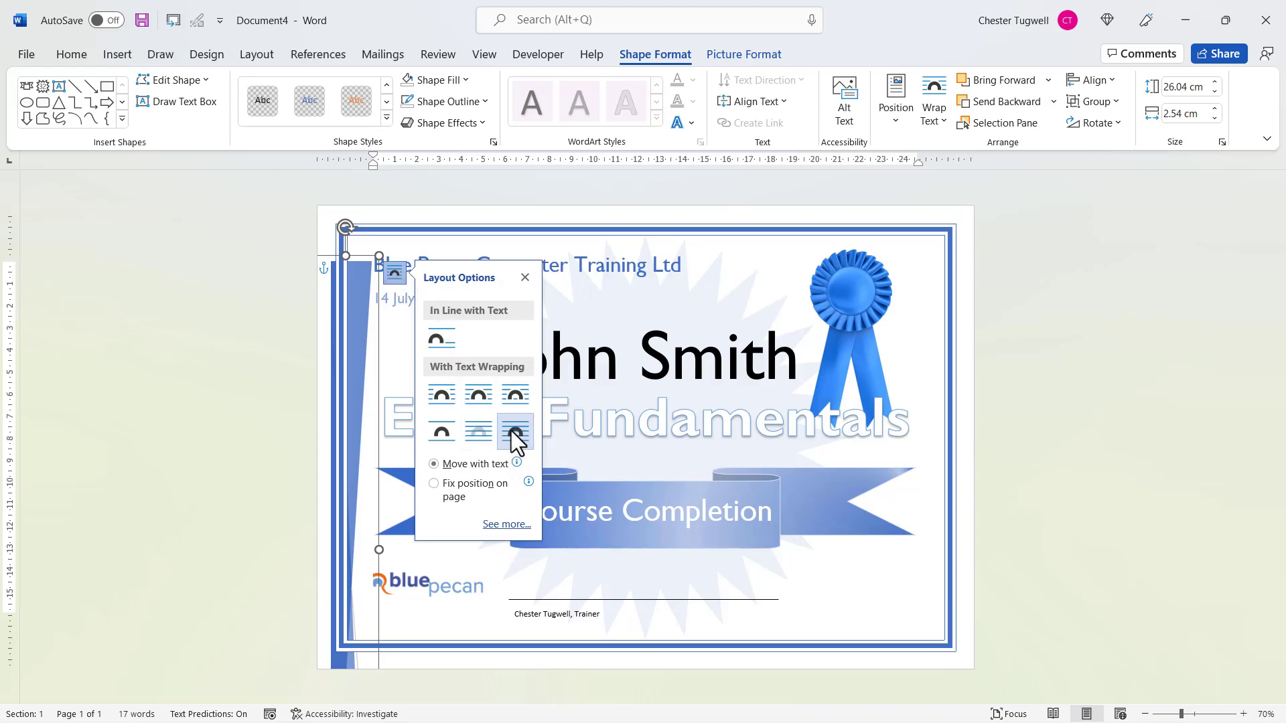
pyautogui.click(680, 310)
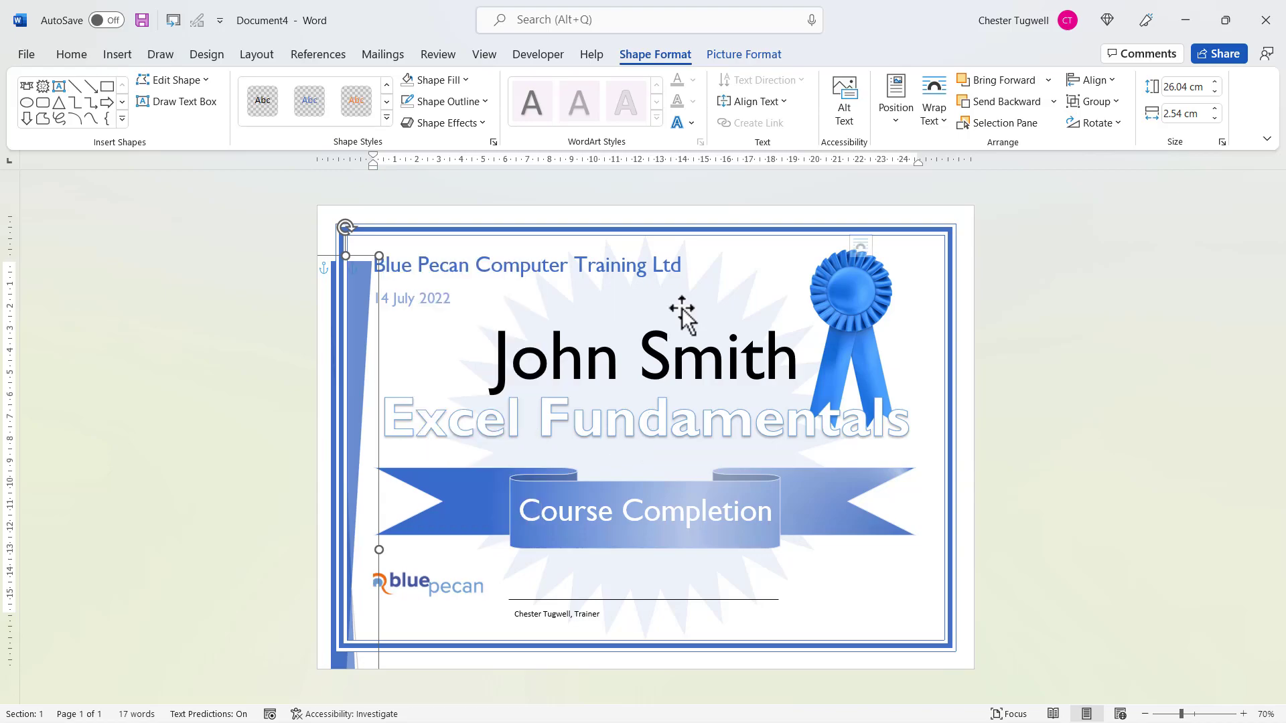
# Move and resize the blue bar so it fits inside the left border from top to bottom.
pyautogui.click(367, 264)
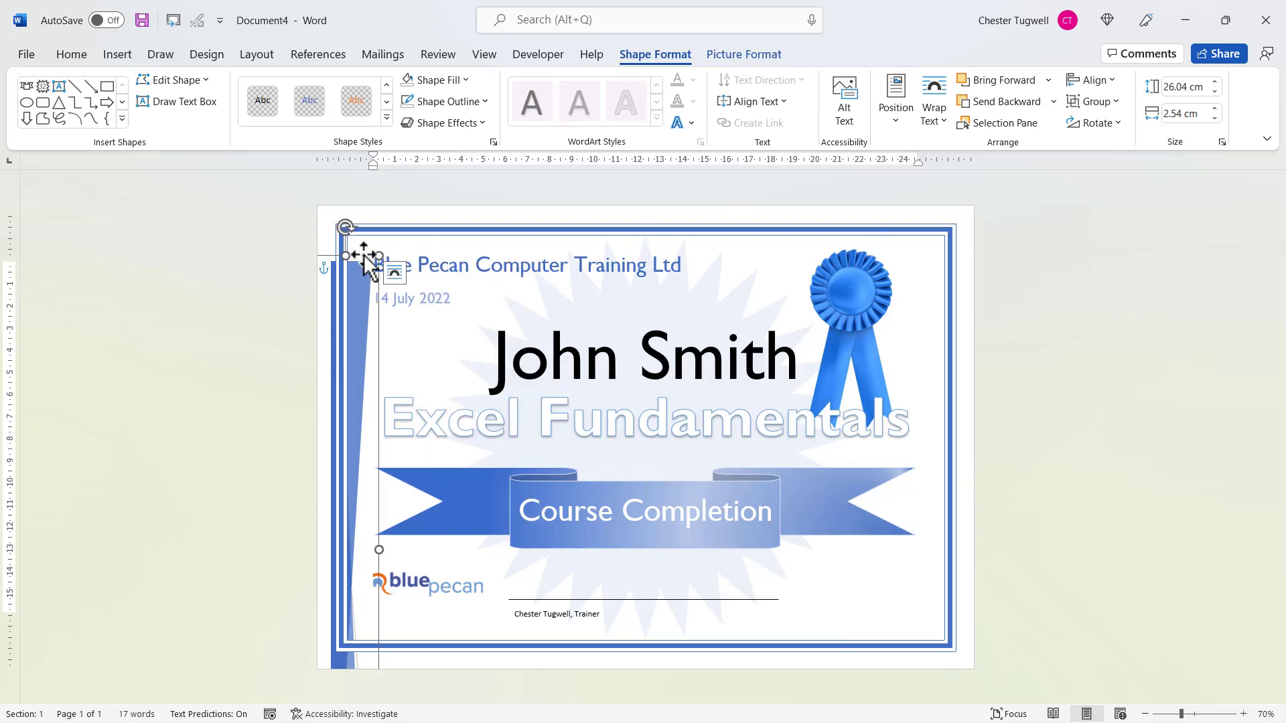
pyautogui.moveTo(379, 249); pyautogui.dragTo(381, 229)
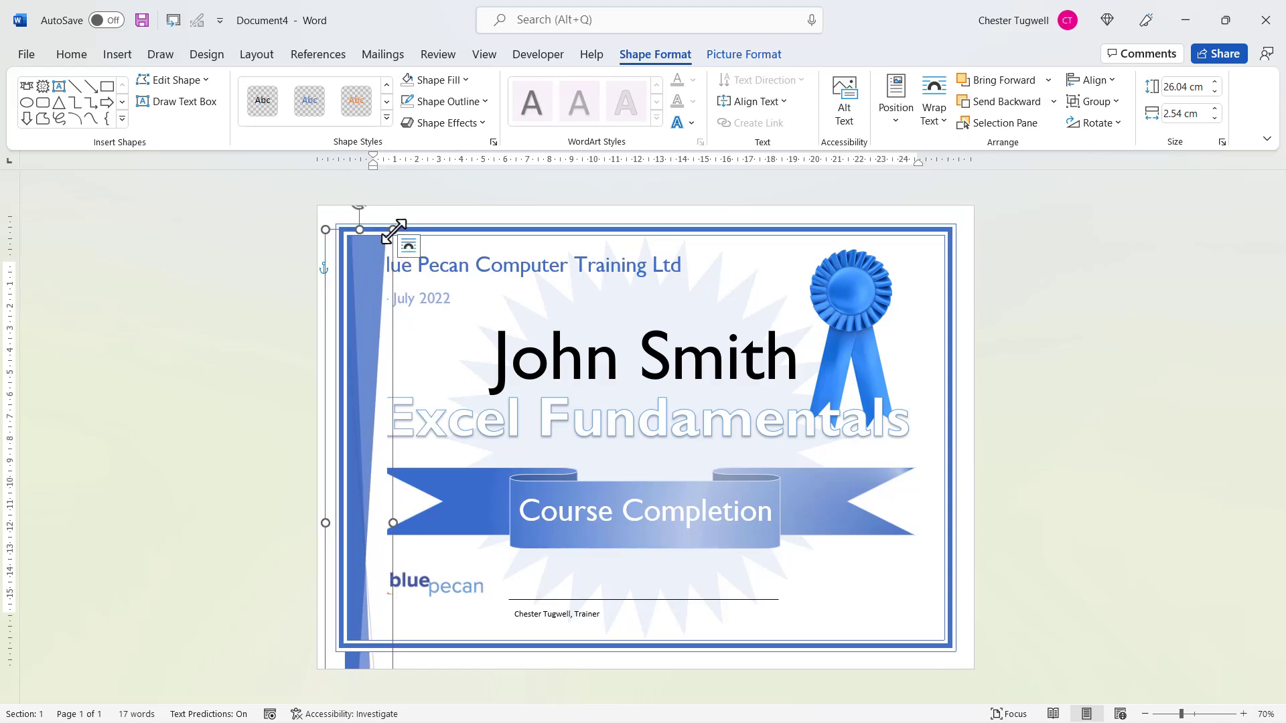
pyautogui.moveTo(395, 231); pyautogui.dragTo(366, 230)
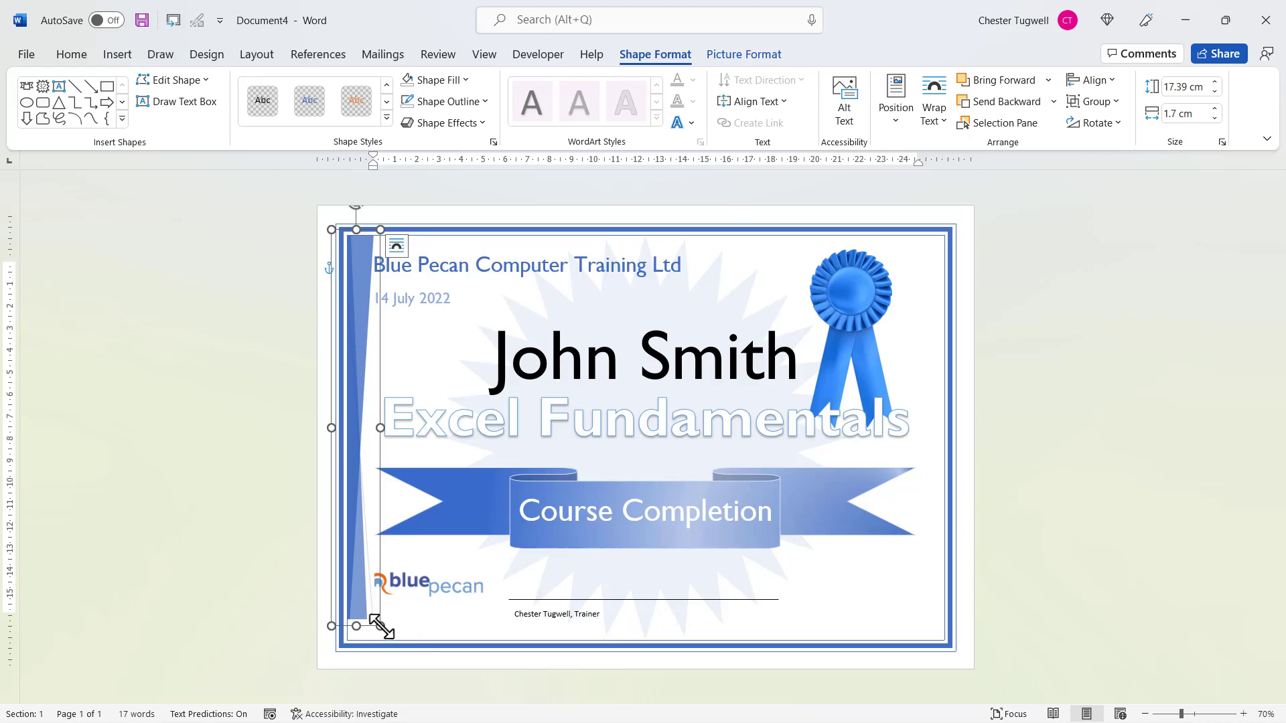
pyautogui.moveTo(381, 626); pyautogui.dragTo(452, 563)
# Duplicate the left blue bar, rotate the copy 180°, and place it along the right edge.
pyautogui.click(443, 630)
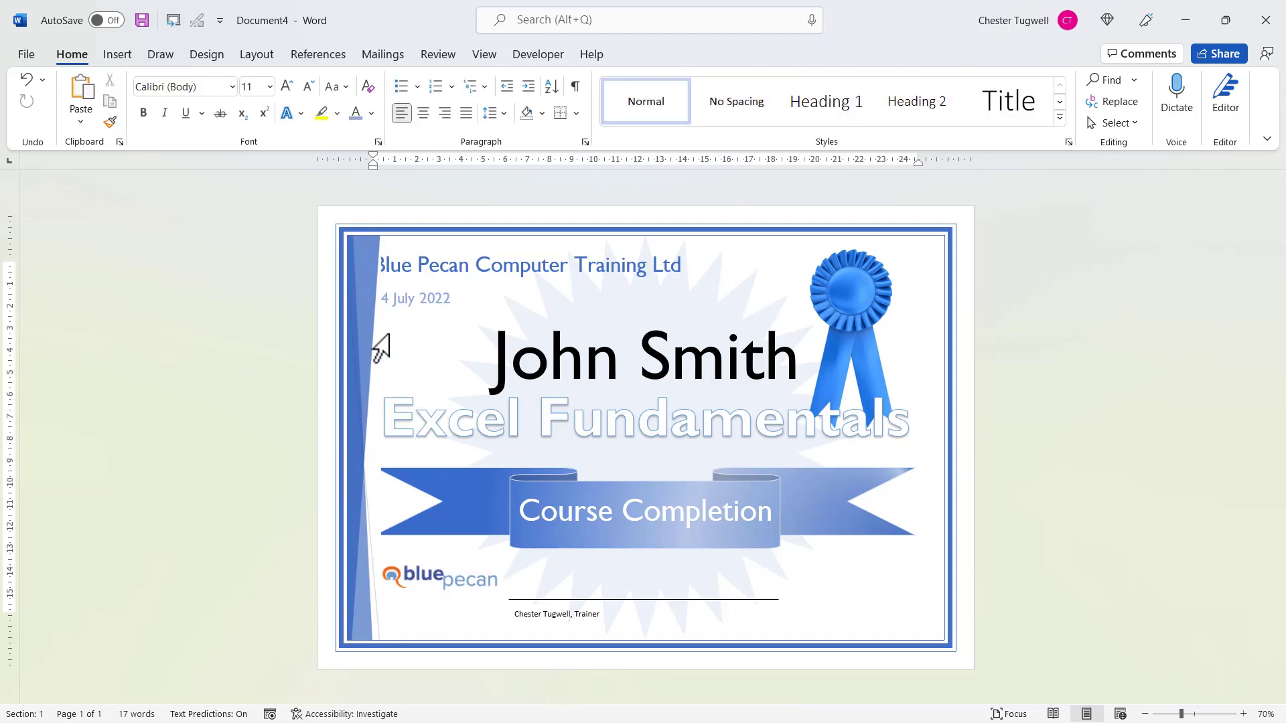
pyautogui.click(363, 321)
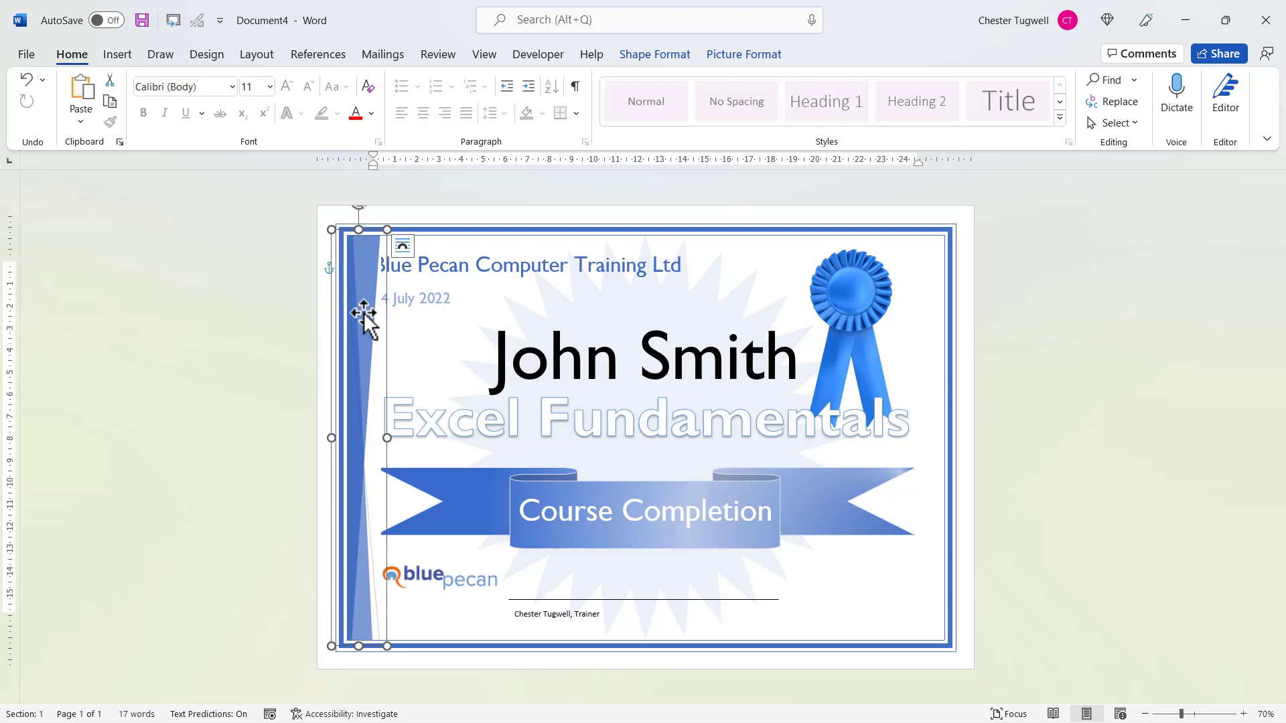
pyautogui.hotkey('ctrl', 'c')
pyautogui.hotkey('ctrl', 'v')
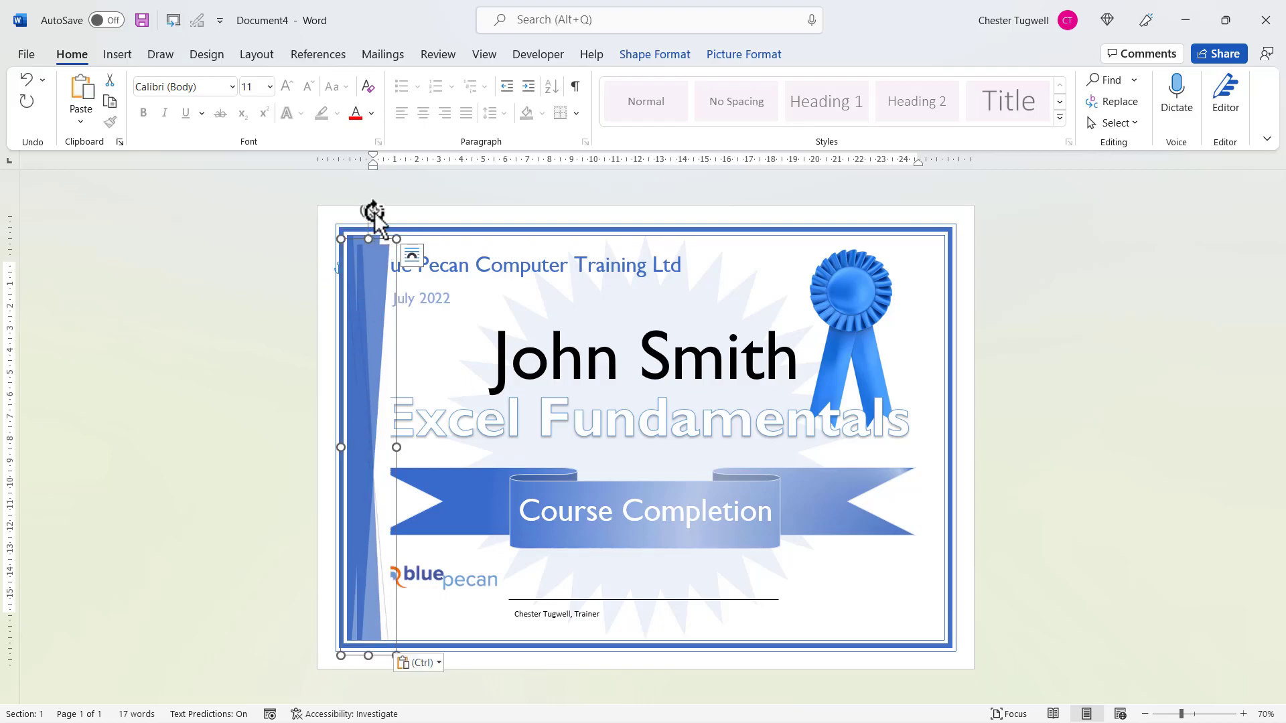
pyautogui.moveTo(370, 211); pyautogui.dragTo(362, 597)
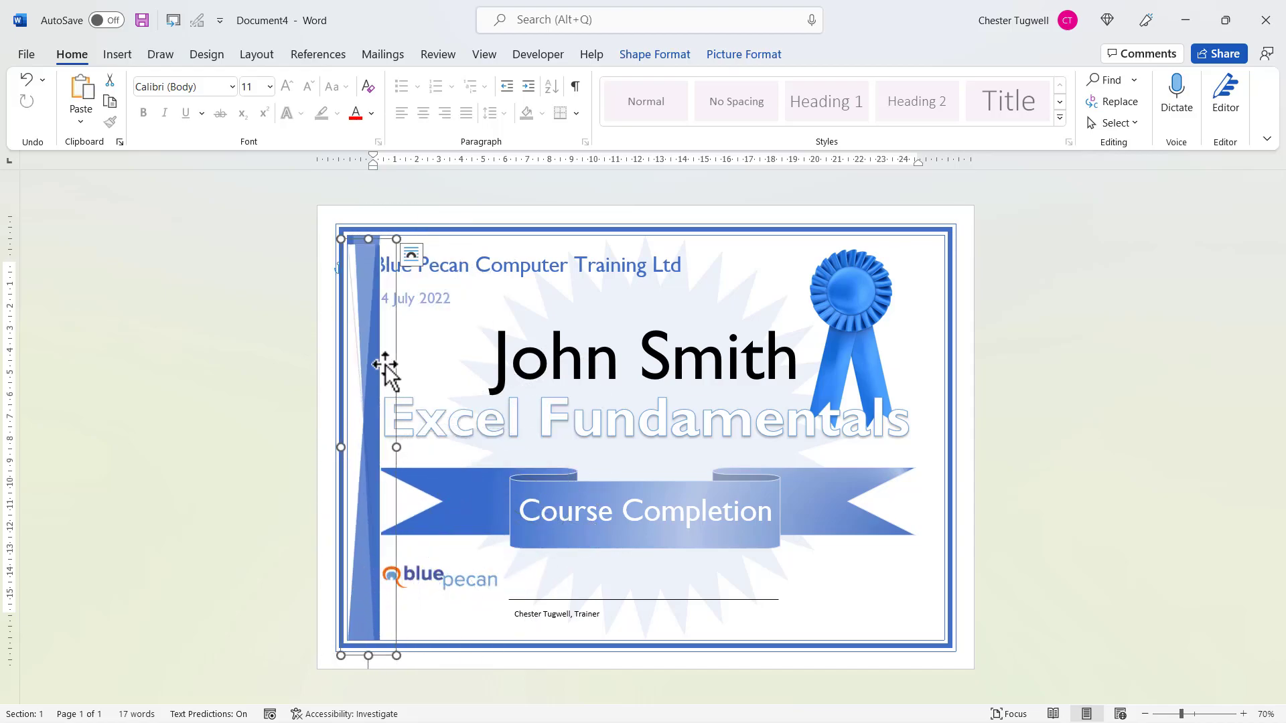
pyautogui.moveTo(391, 366); pyautogui.dragTo(949, 349)
# Shift the company name text box right, clear of the left bar.
pyautogui.click(505, 278)
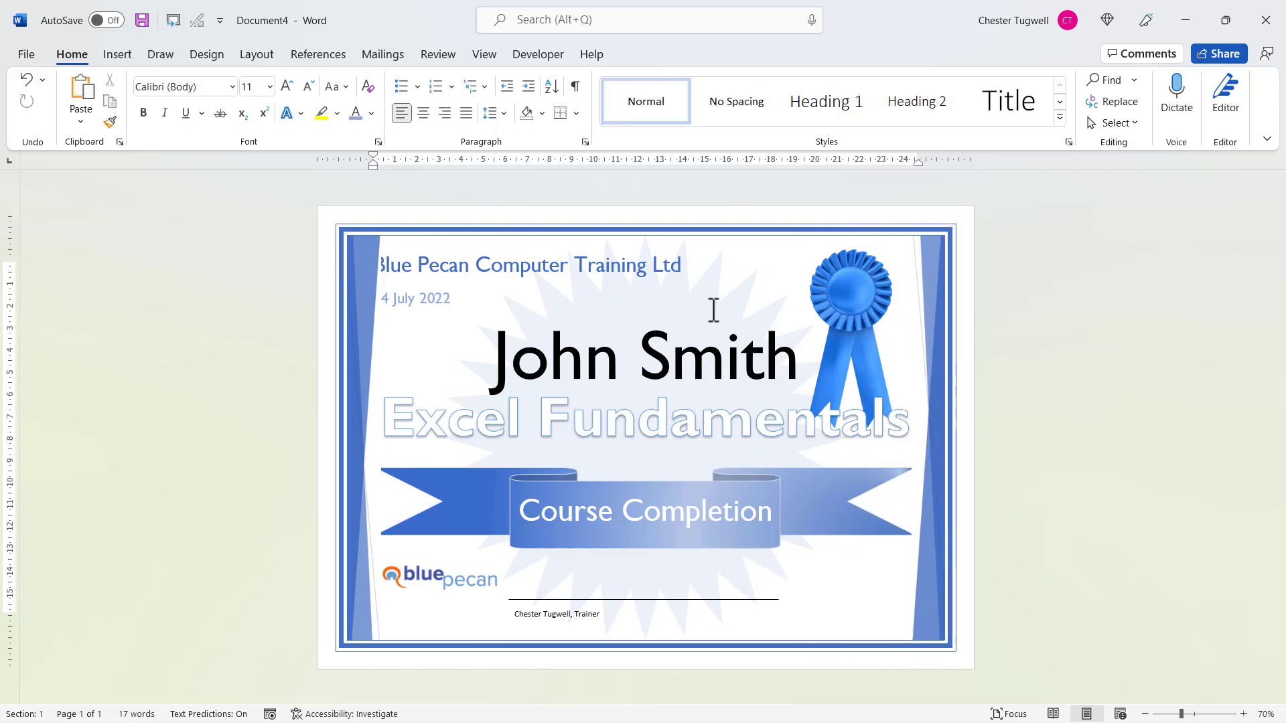
pyautogui.click(447, 262)
pyautogui.moveTo(451, 249); pyautogui.dragTo(468, 287)
# Move the '14 July 2022' date box right to align under the company name.
pyautogui.click(437, 298)
pyautogui.click(1118, 373)
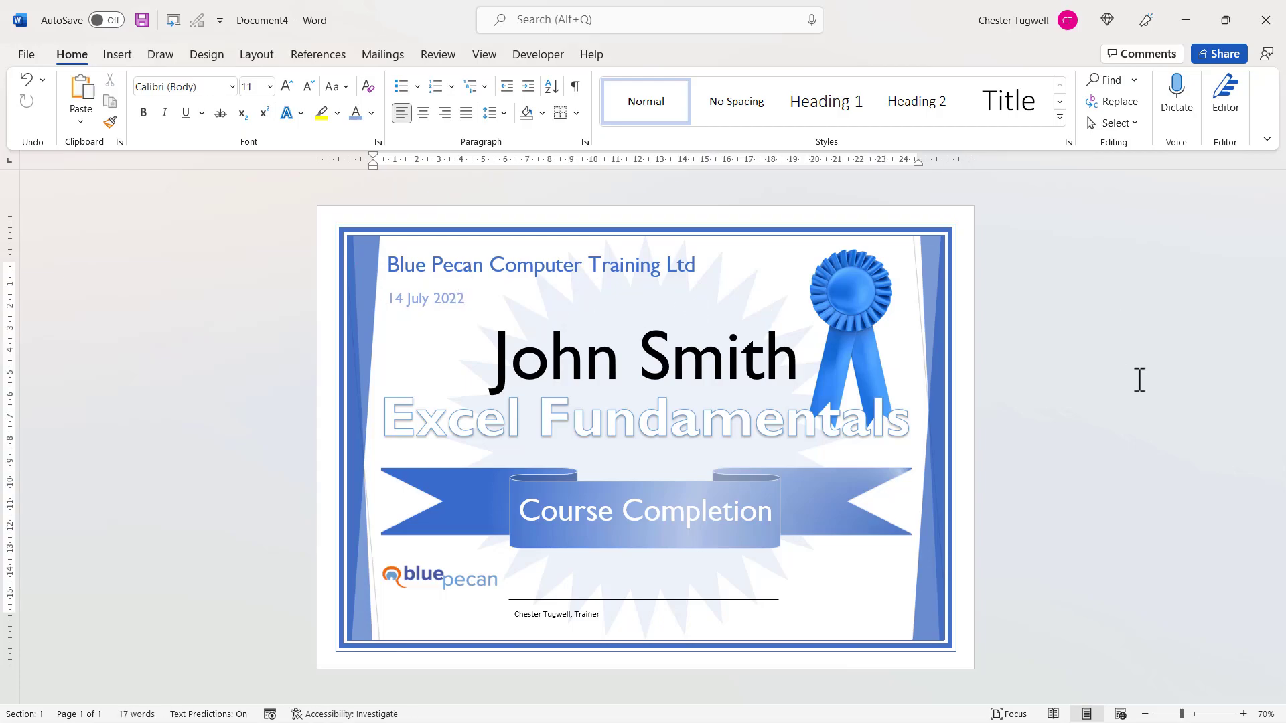